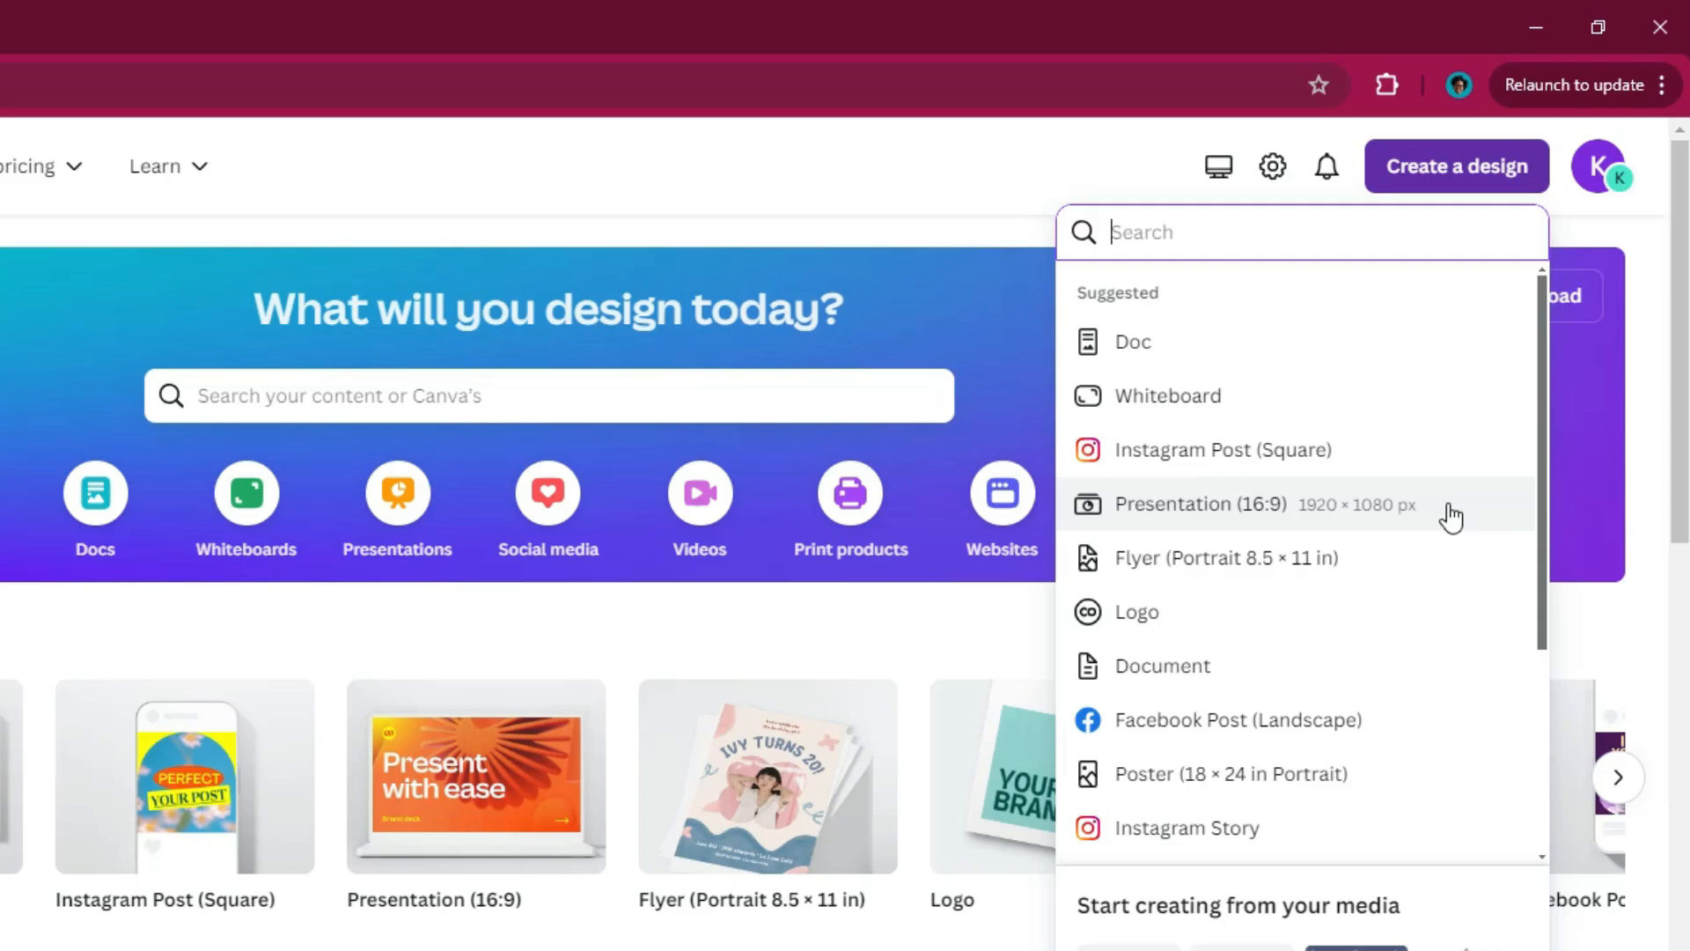
Create a blank Presentation (16:9) design and browse the Elements library down to its Mockups section
left_click(1449, 511)
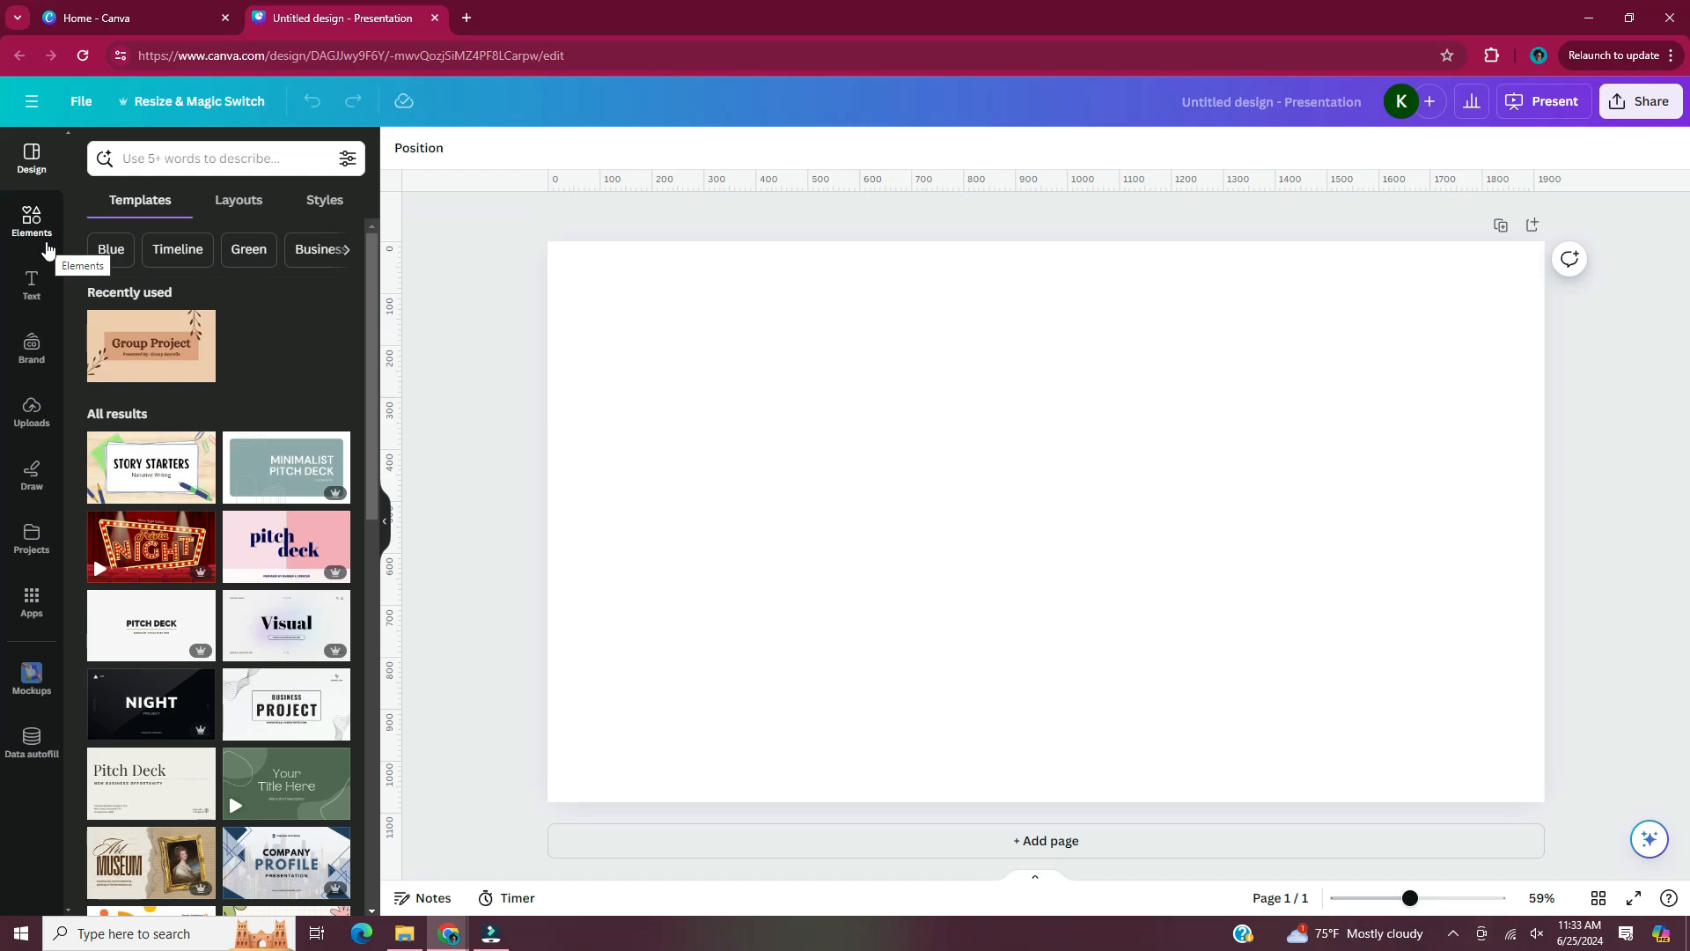
left_click(32, 220)
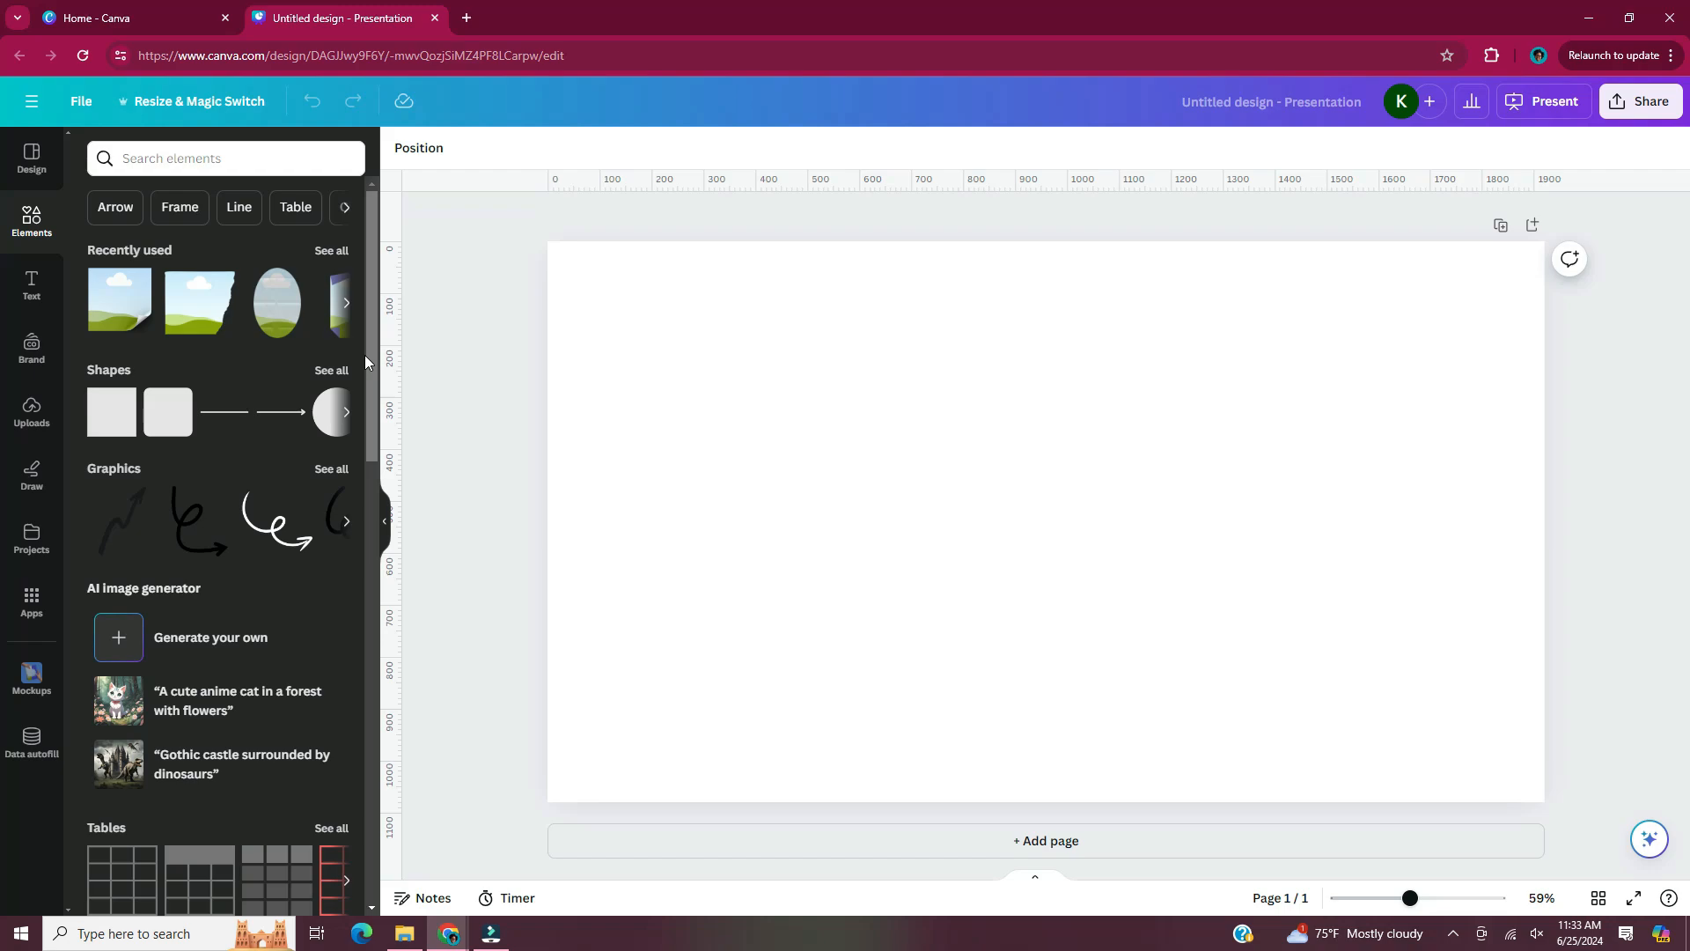
scroll(365, 355, "down", 12)
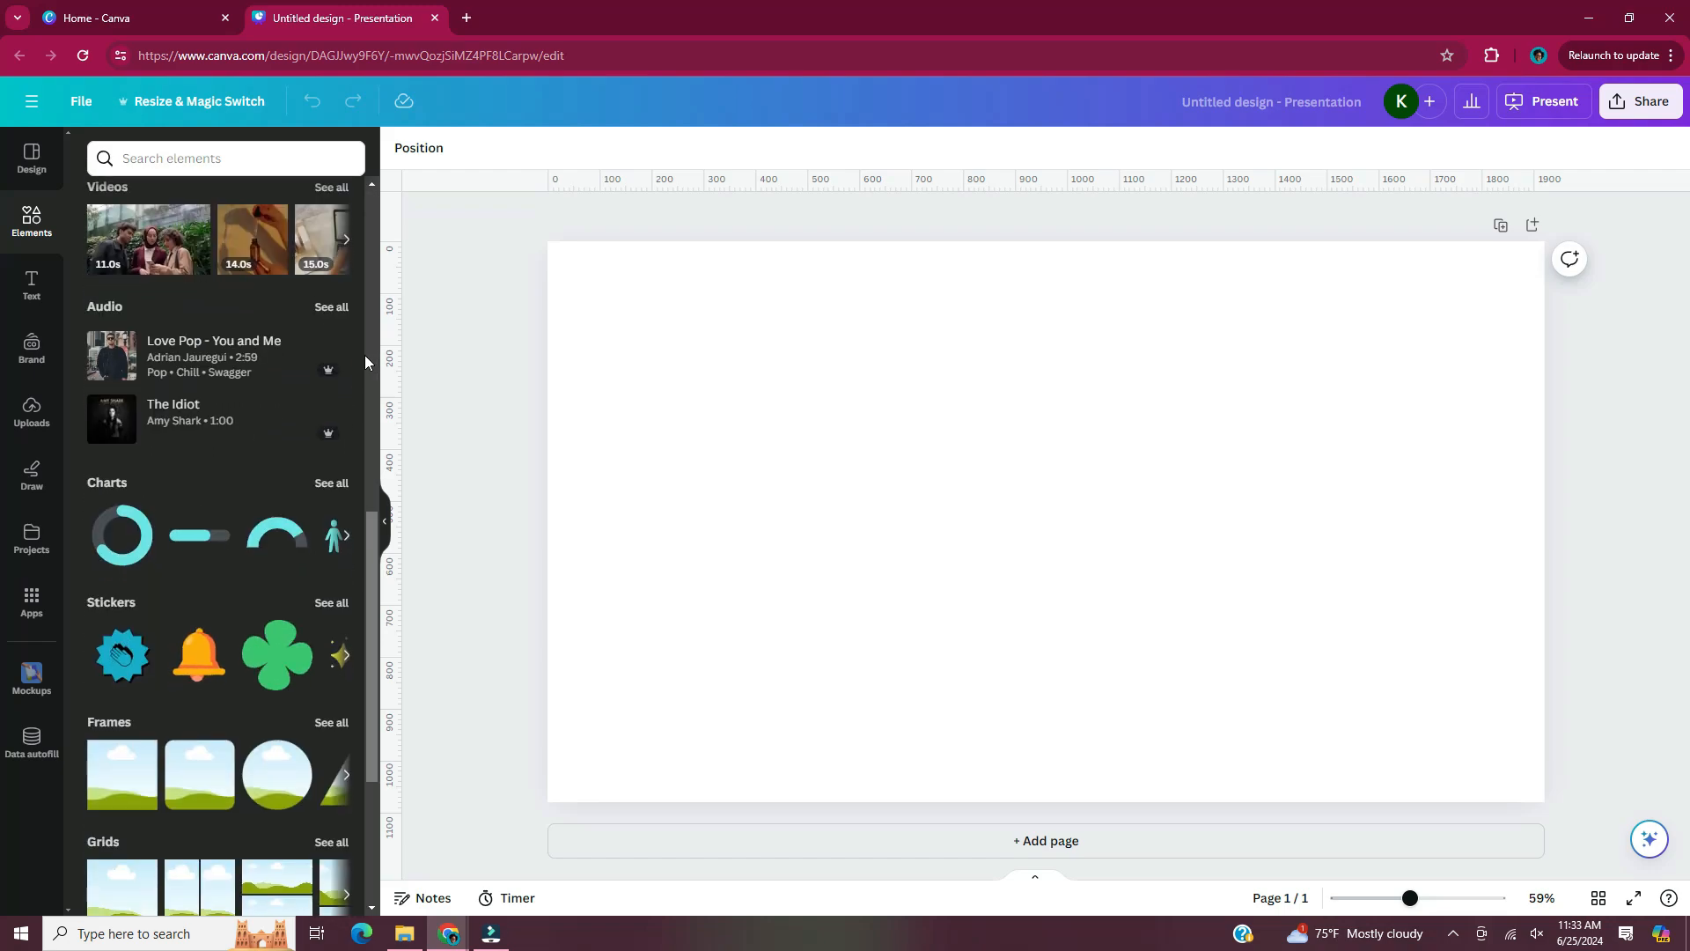
scroll(364, 356, "down", 1)
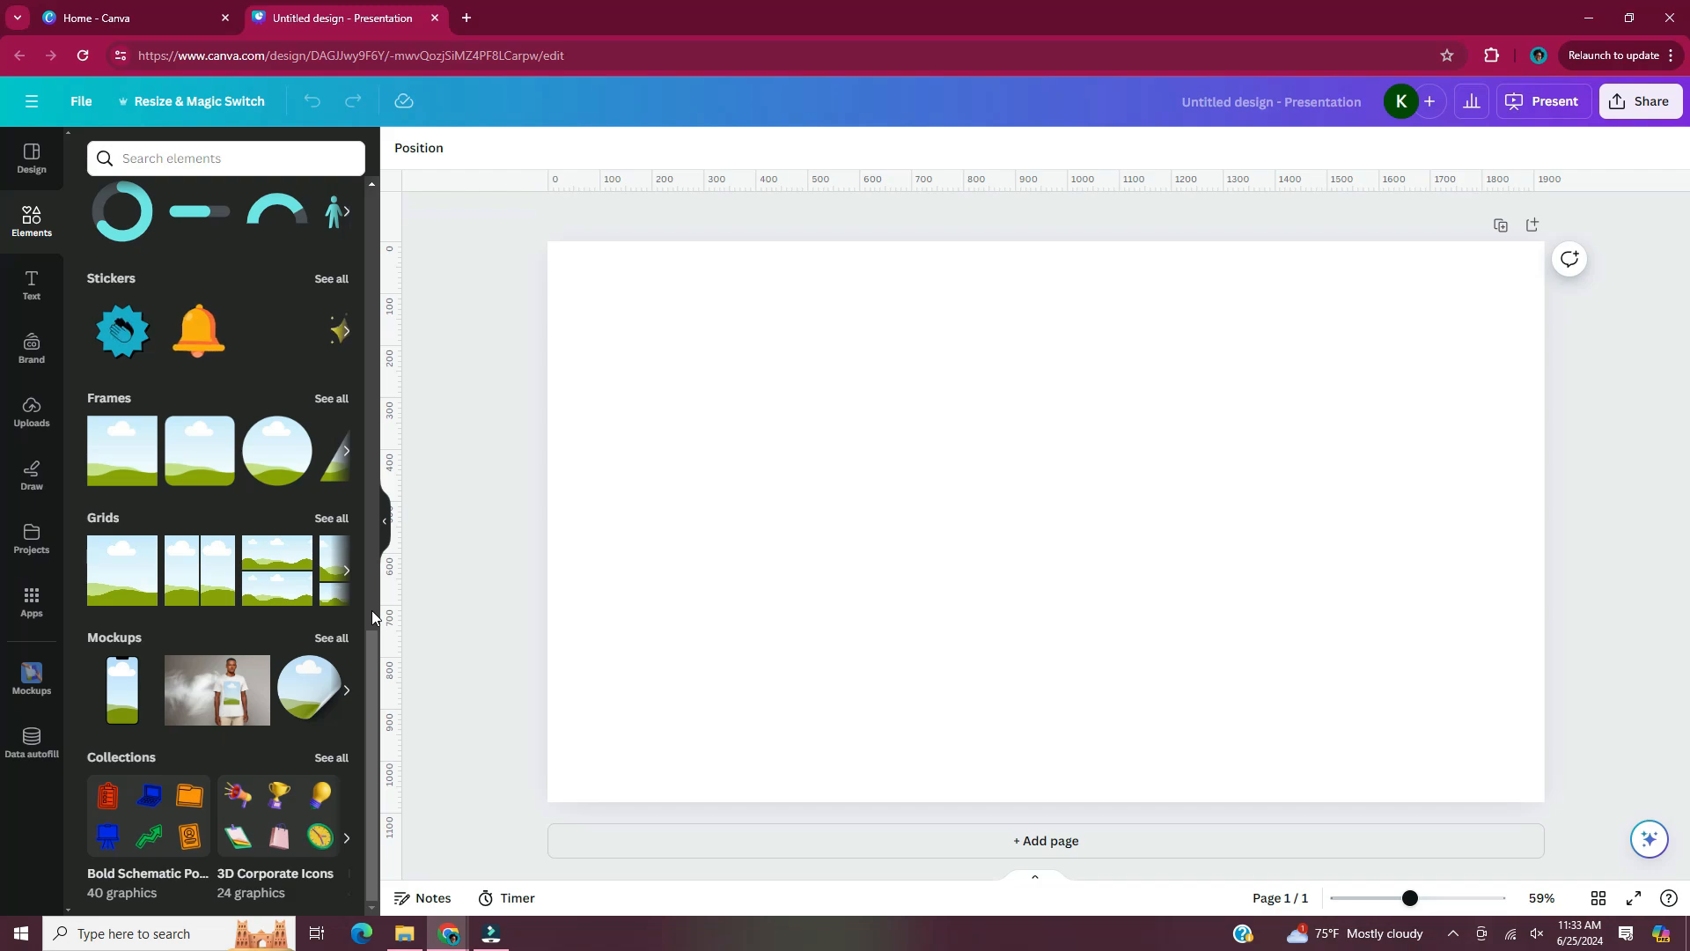
Search the Canva apps for "mockups", open the Mockups app and browse its mockup categories
left_click(31, 600)
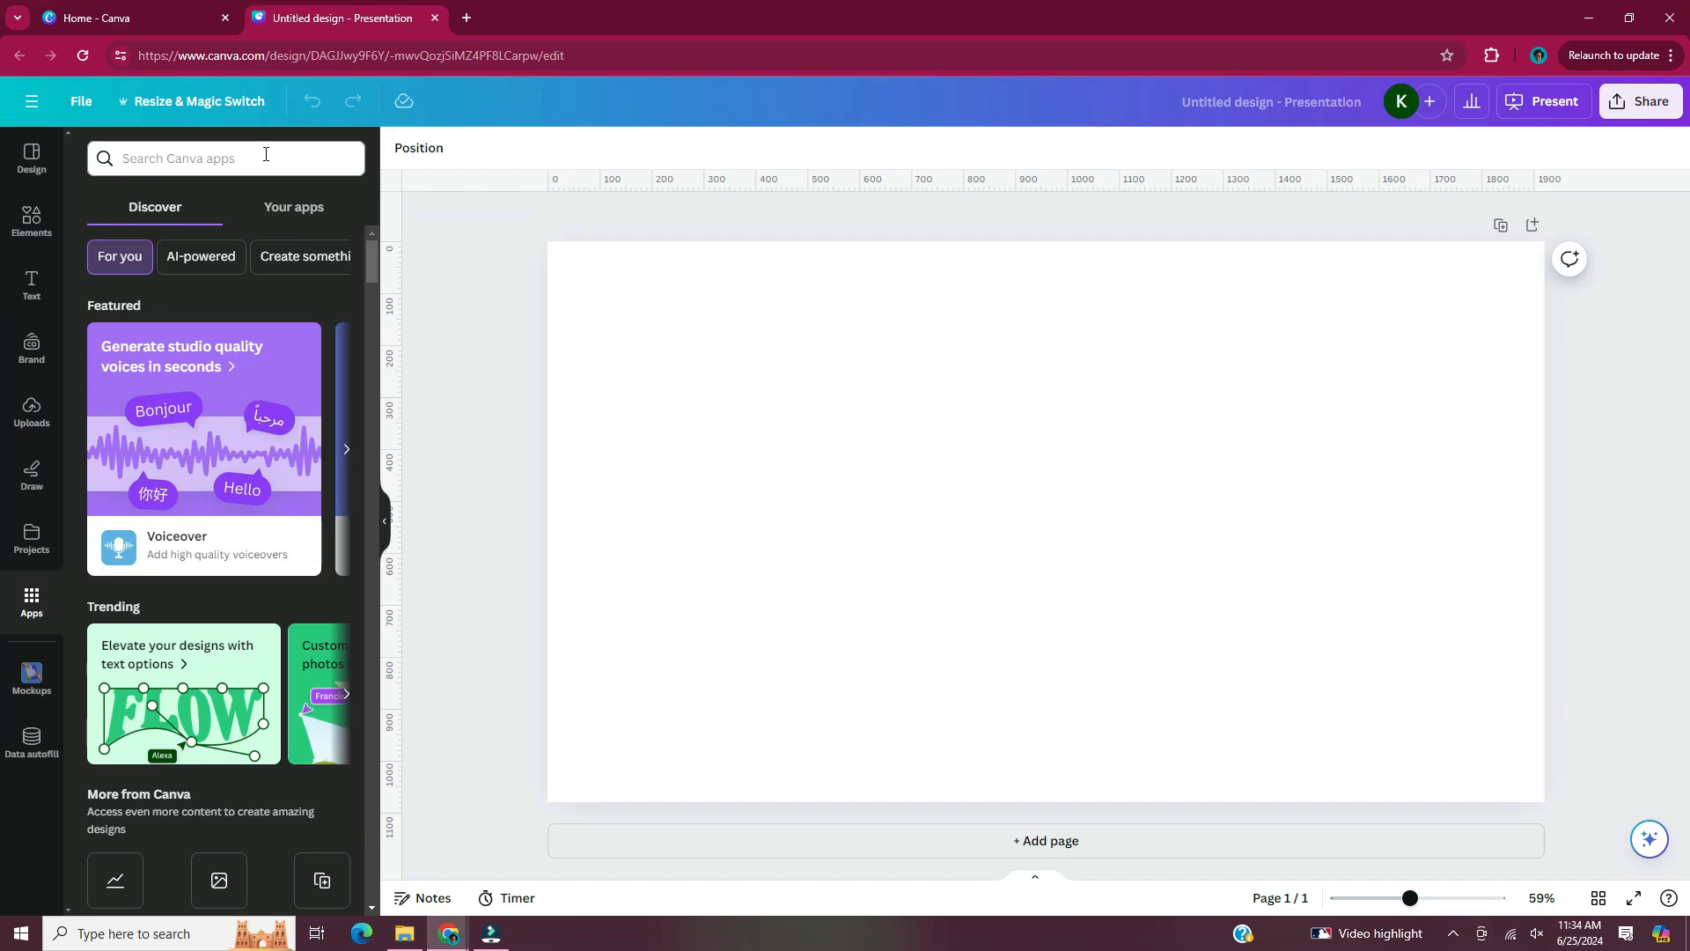
left_click(266, 154)
type("mockups")
key("Return")
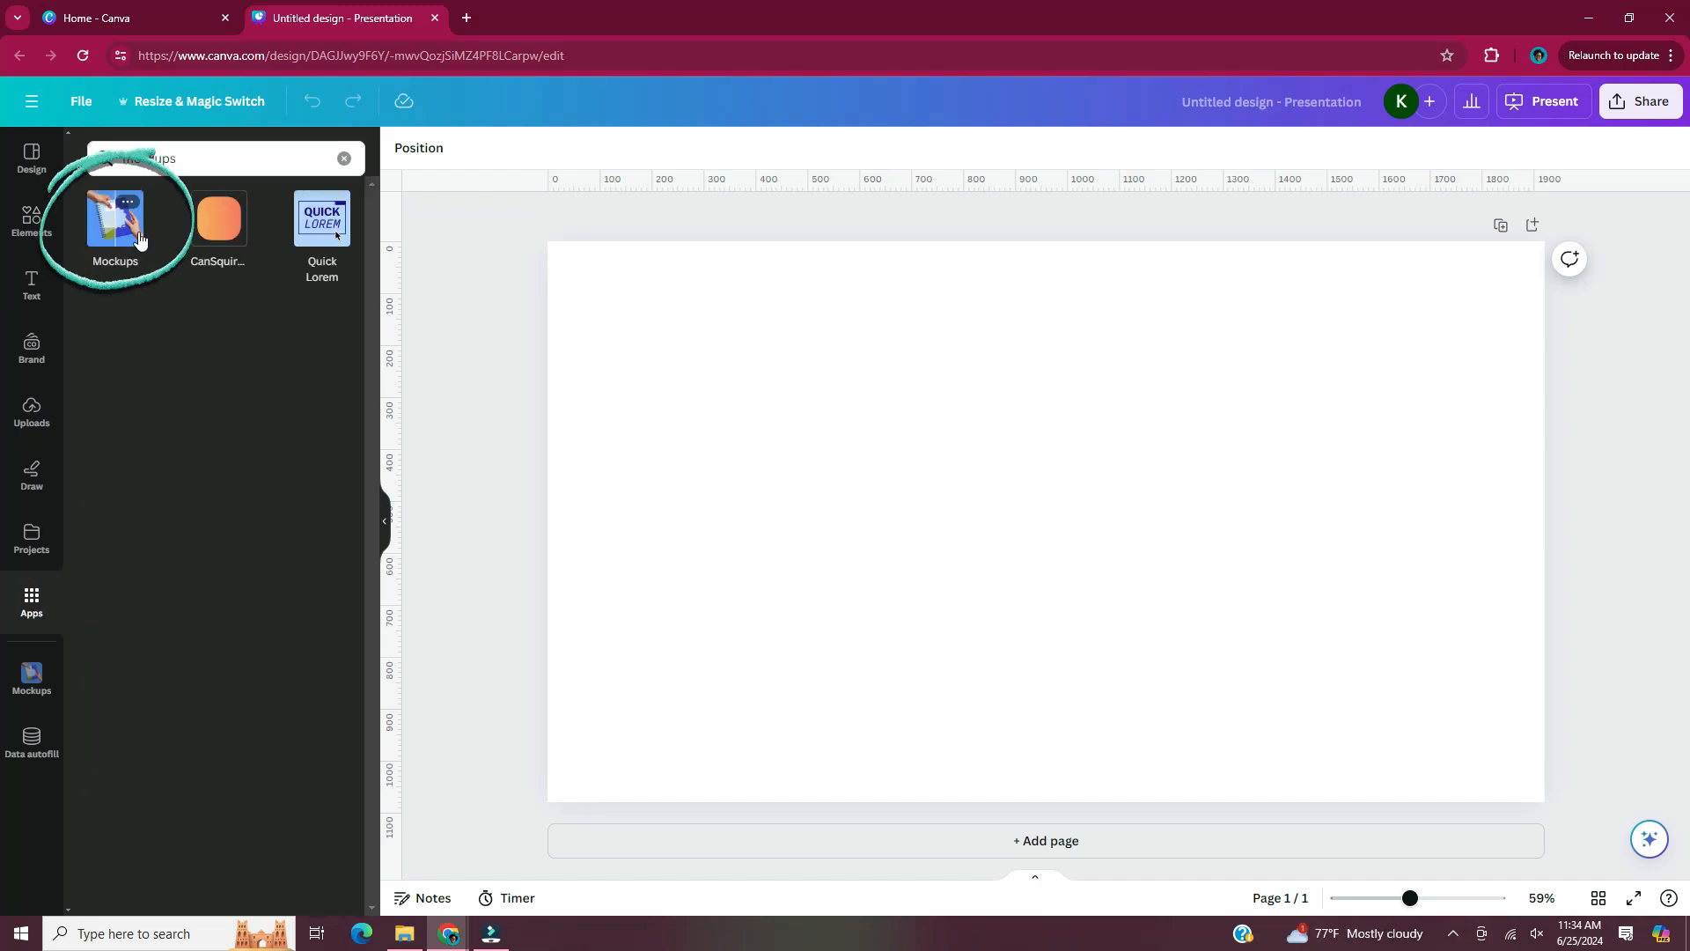
left_click(139, 239)
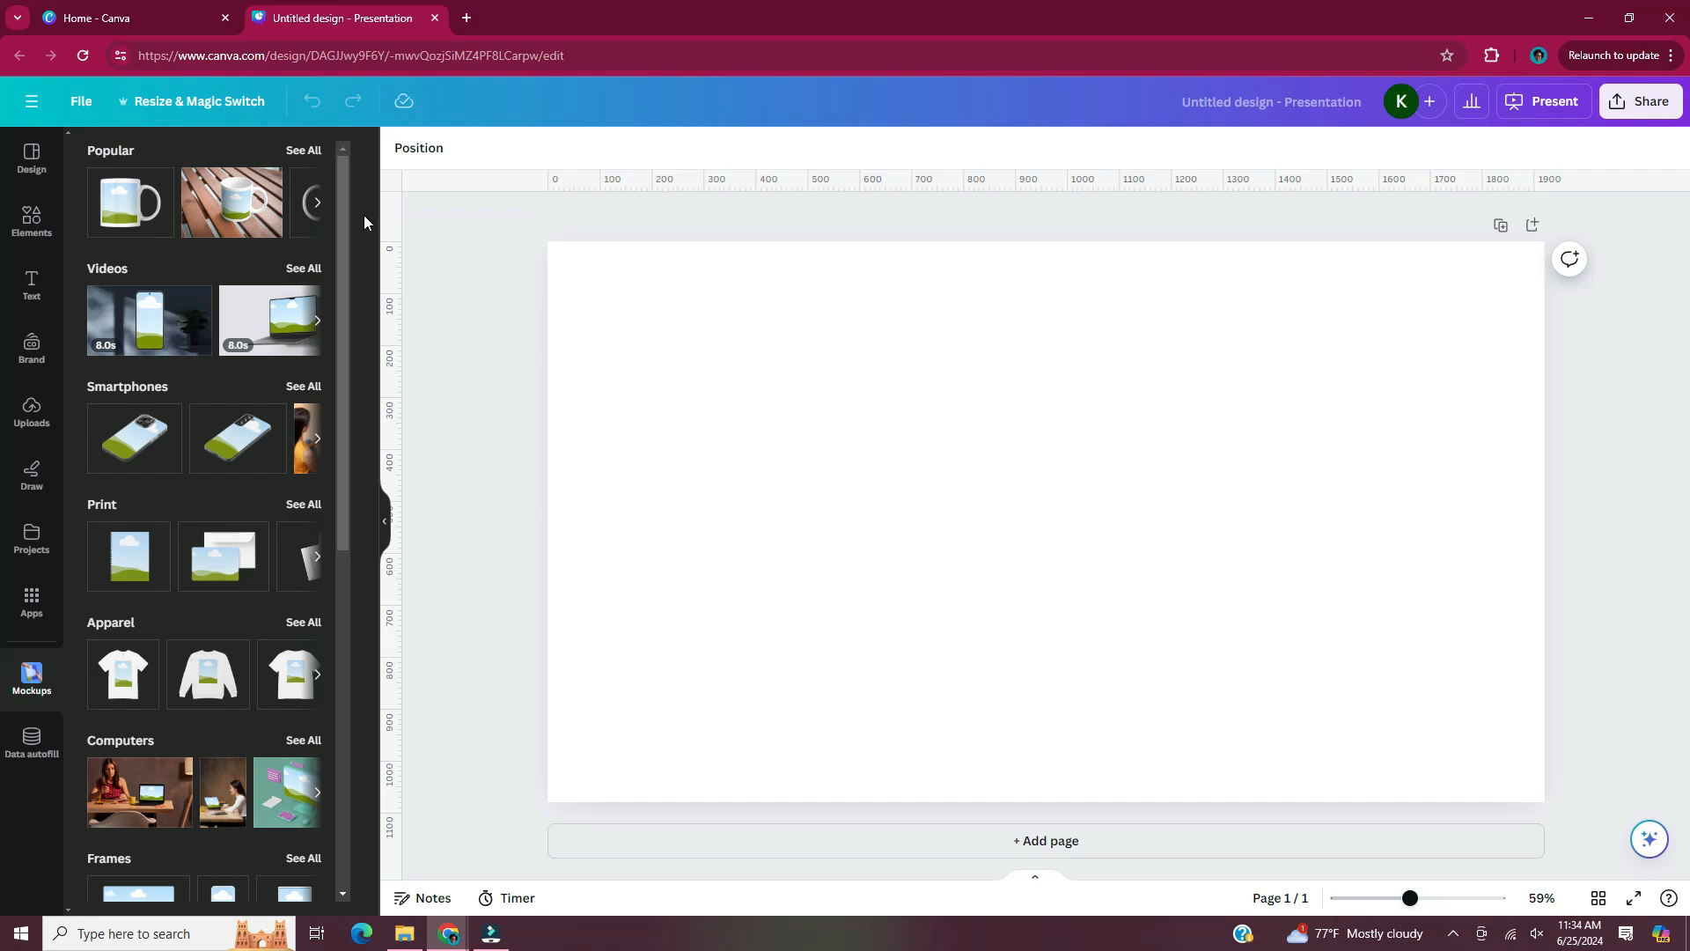
left_click_drag(344, 174, 345, 174)
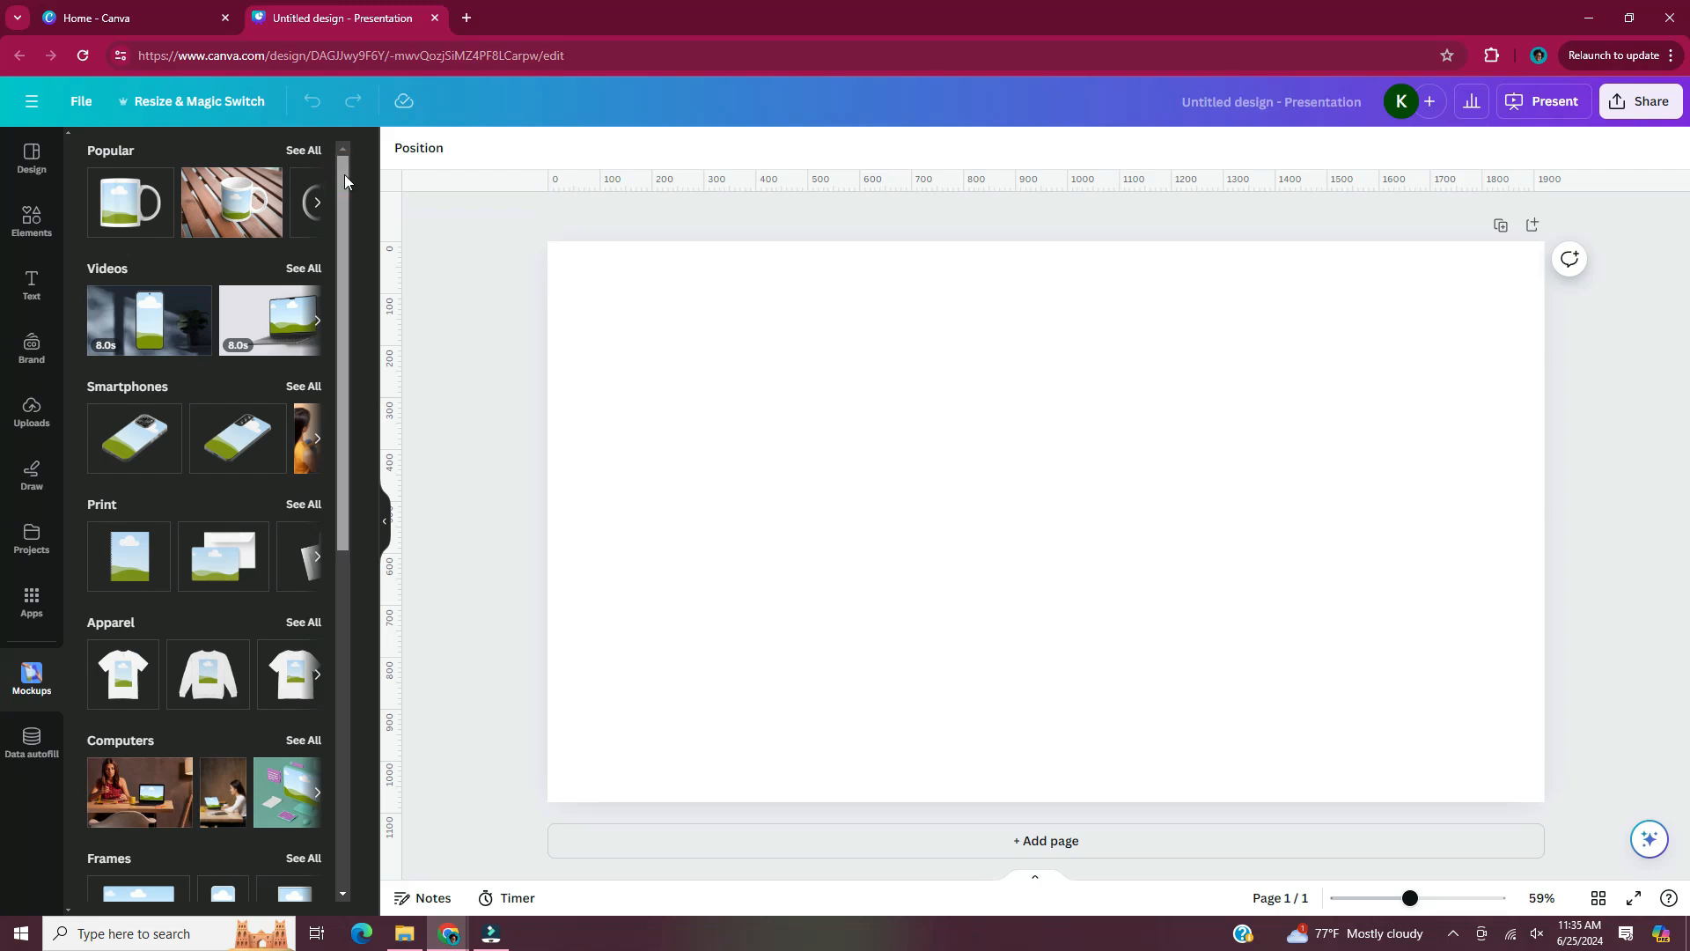
left_click_drag(345, 174, 457, 296)
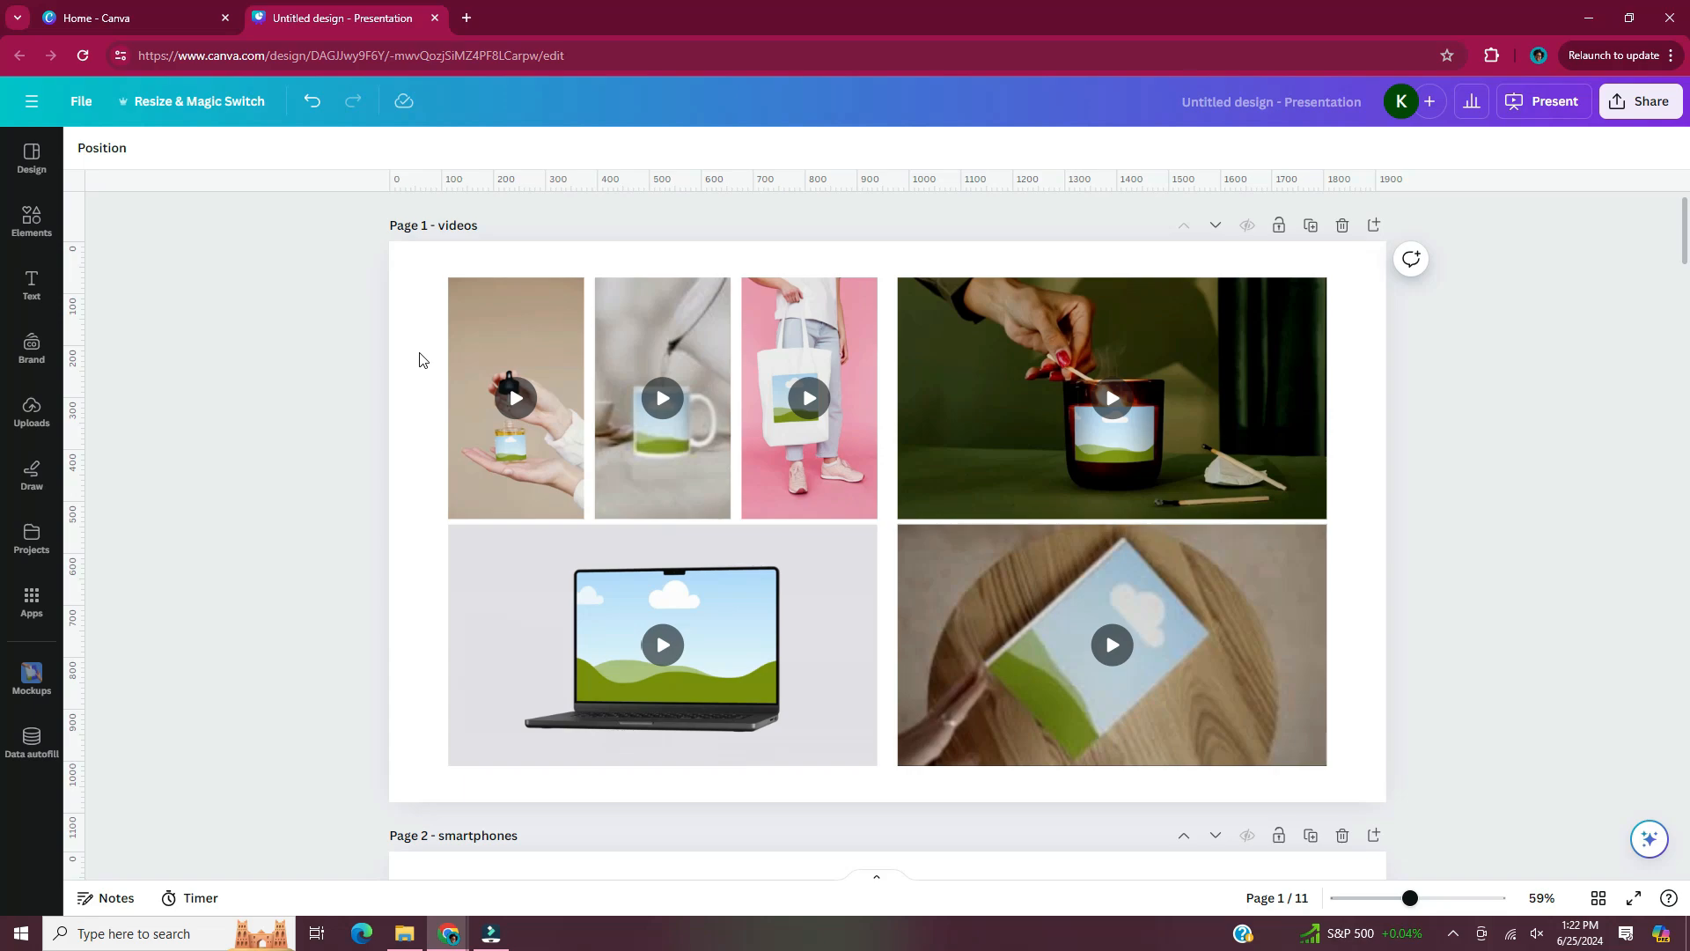
Play the dropper bottle, mug and tote bag video mockups on the videos page
scroll(419, 352, "up", 5)
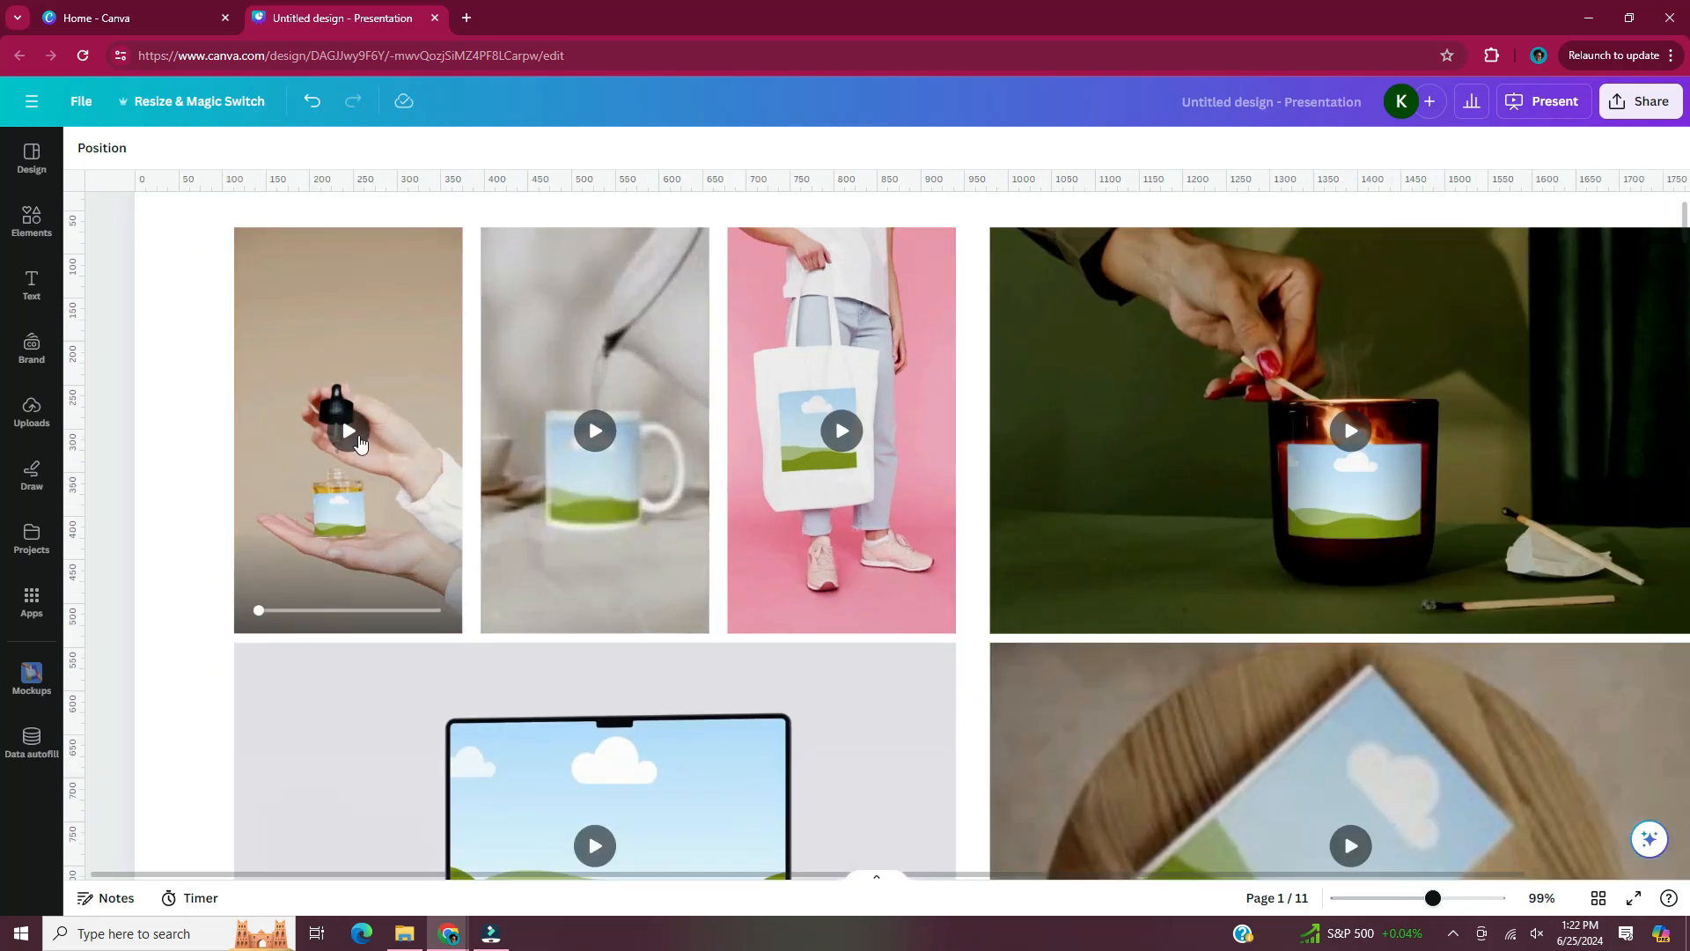
left_click(350, 431)
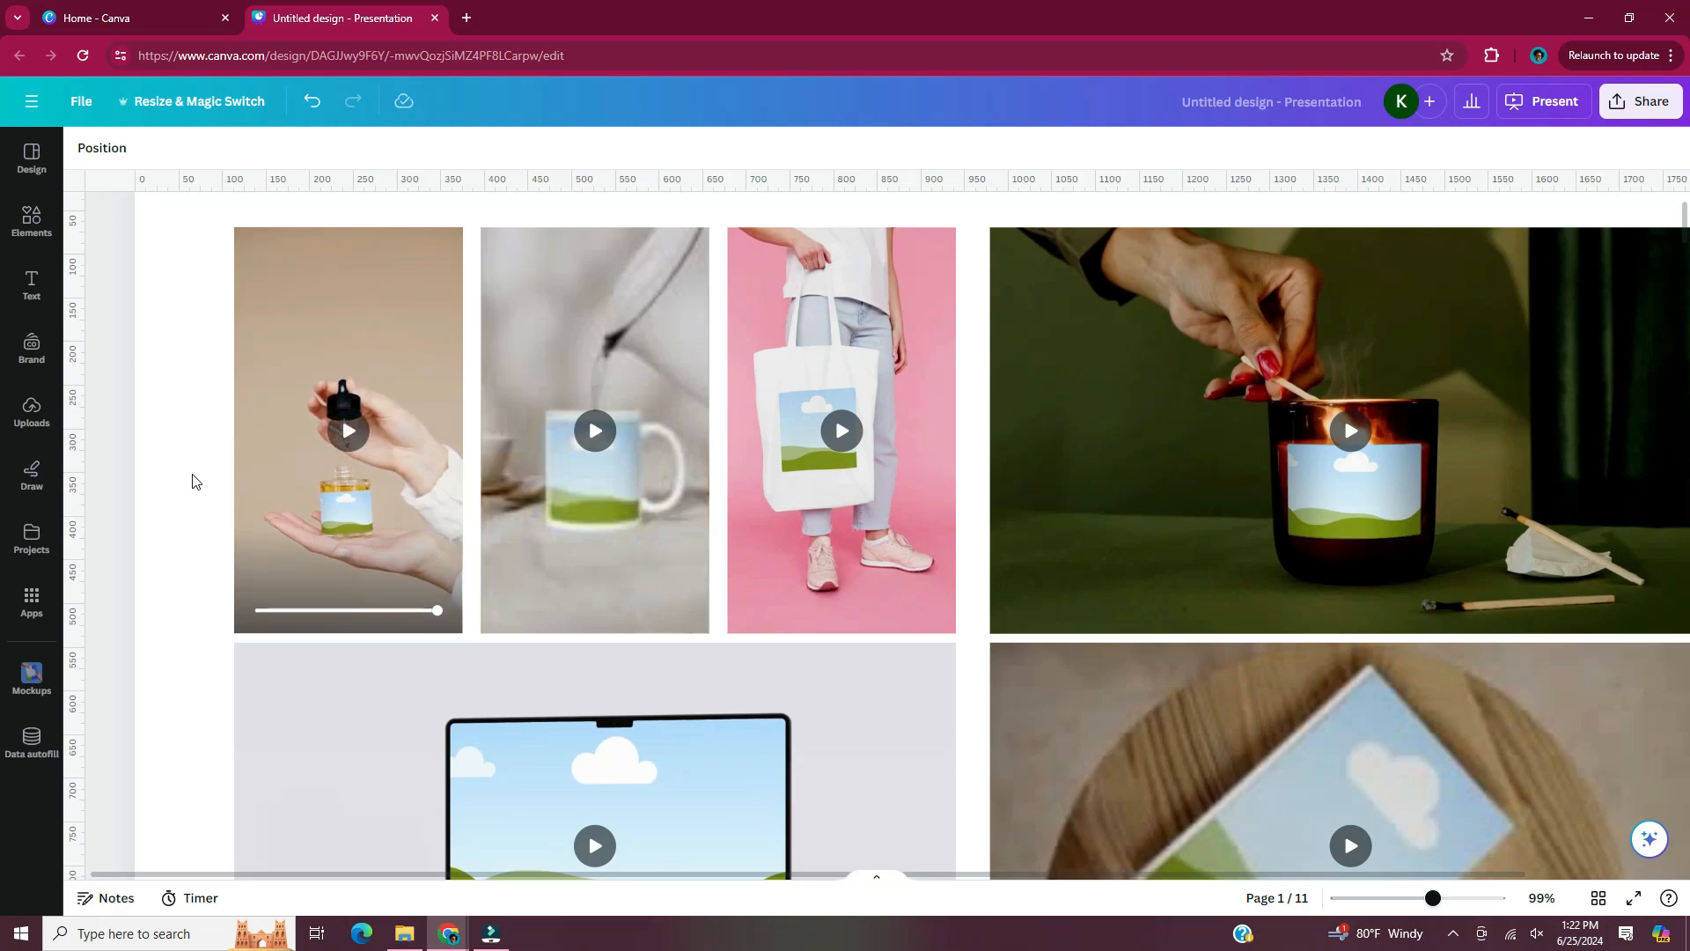
left_click(595, 430)
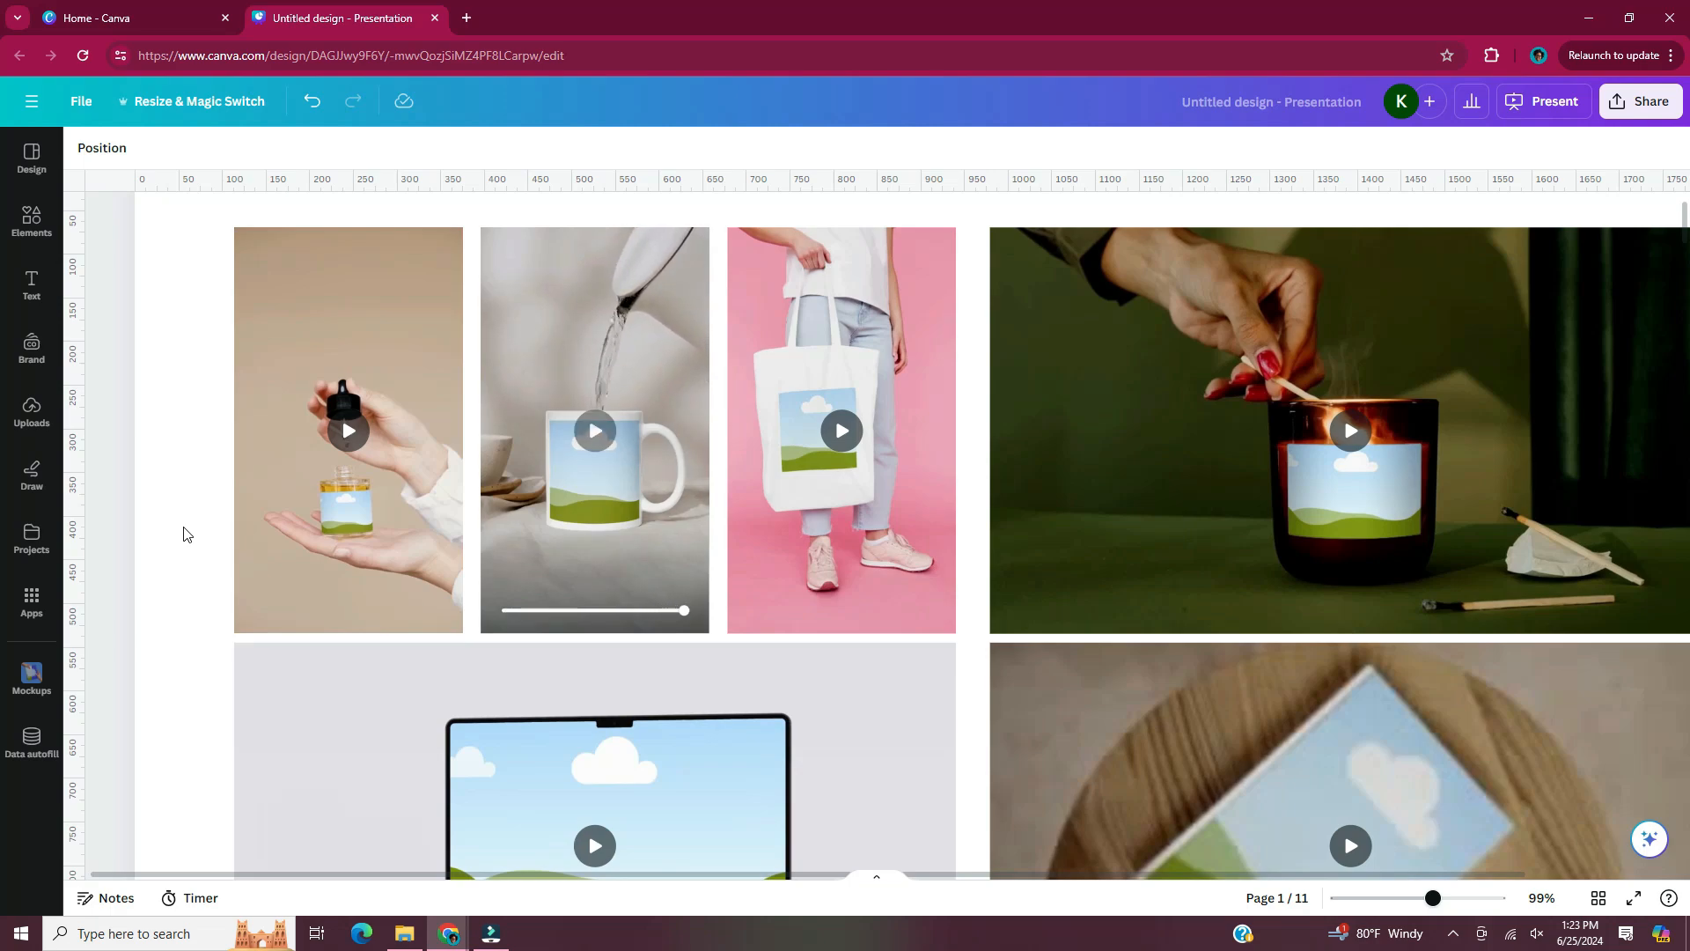
left_click(924, 537)
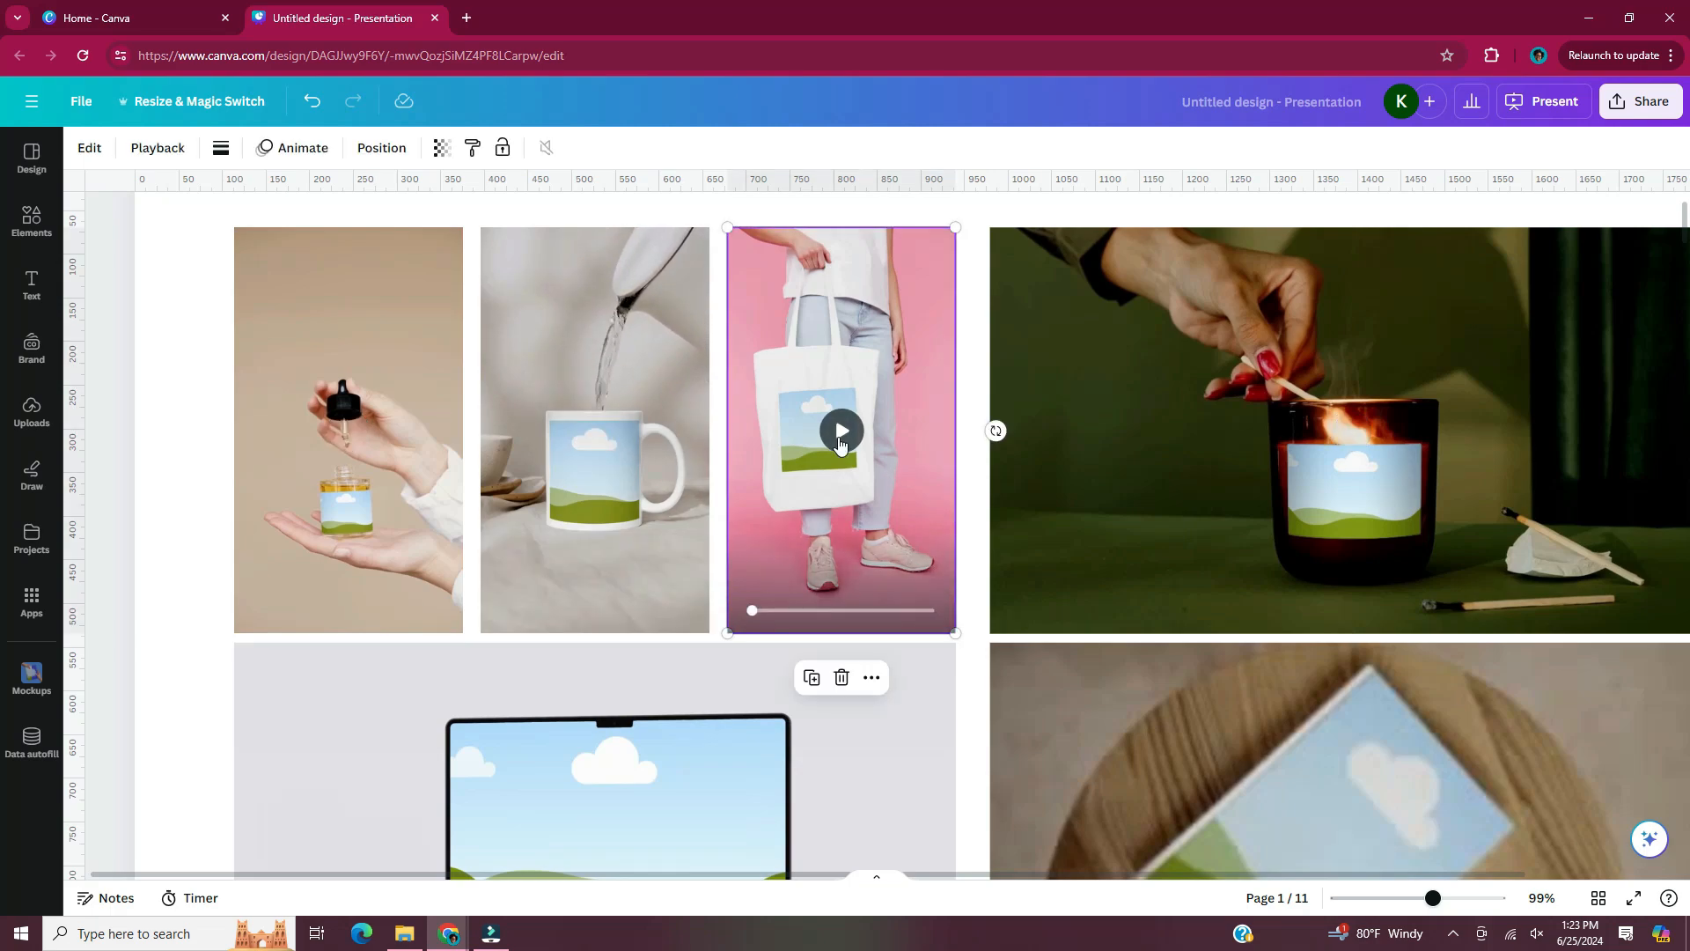
left_click(841, 431)
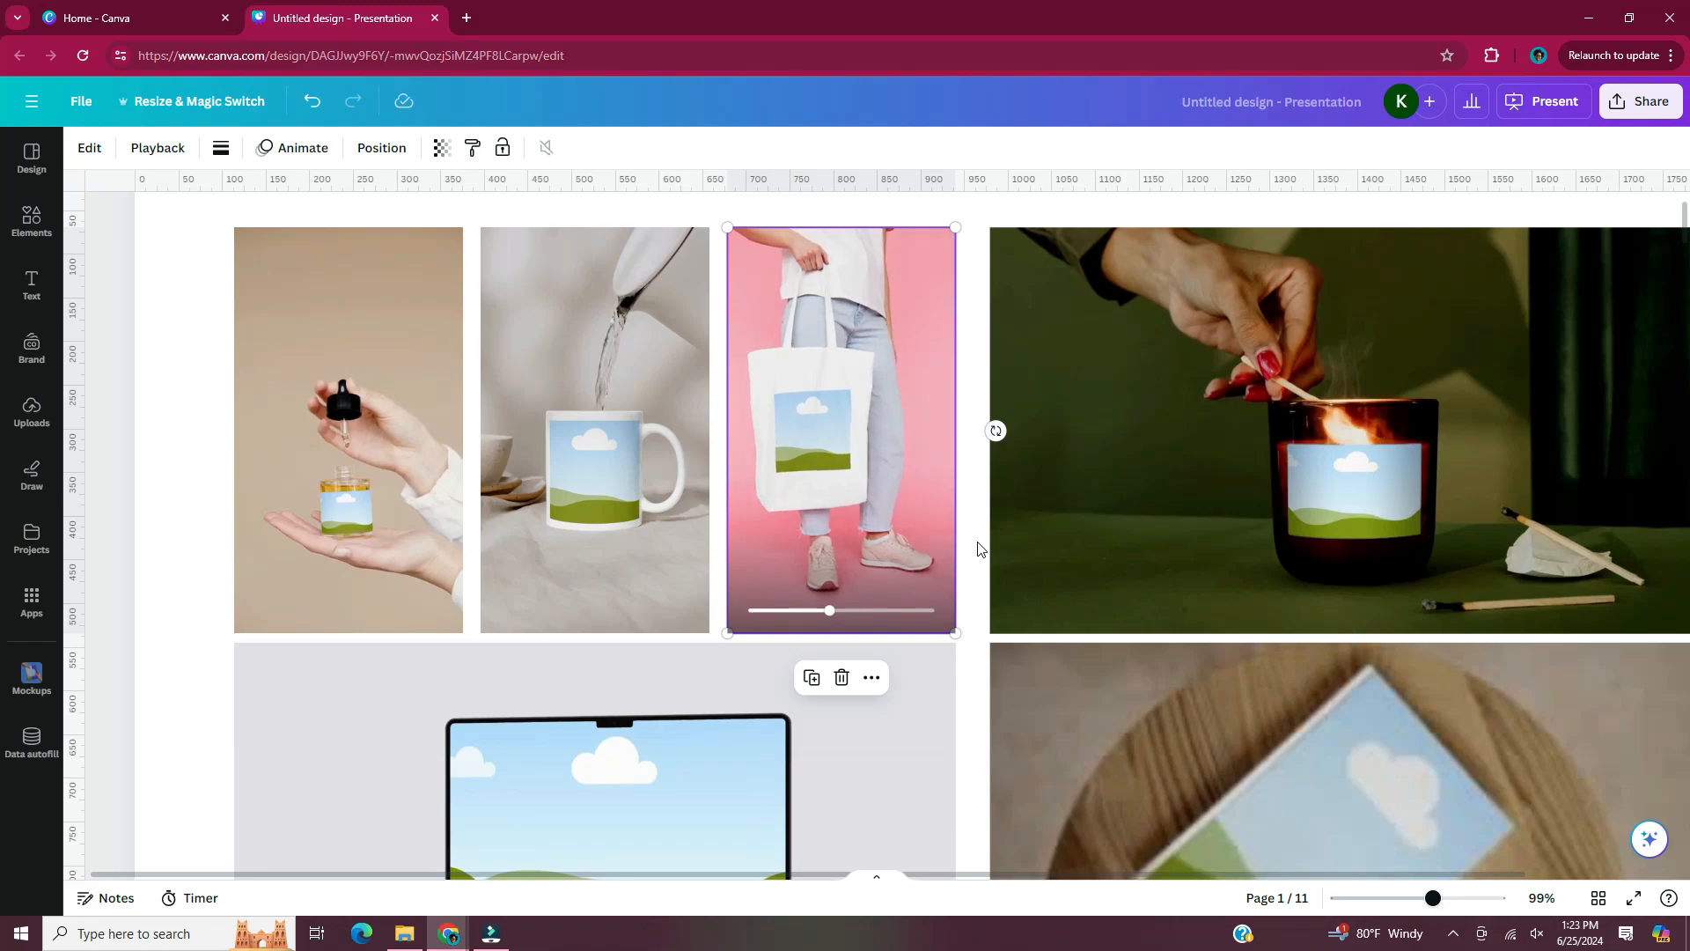
Play the candle, book and laptop video mockups on the videos page
scroll(978, 542, "right", 2)
left_click(1505, 557)
left_click(1176, 432)
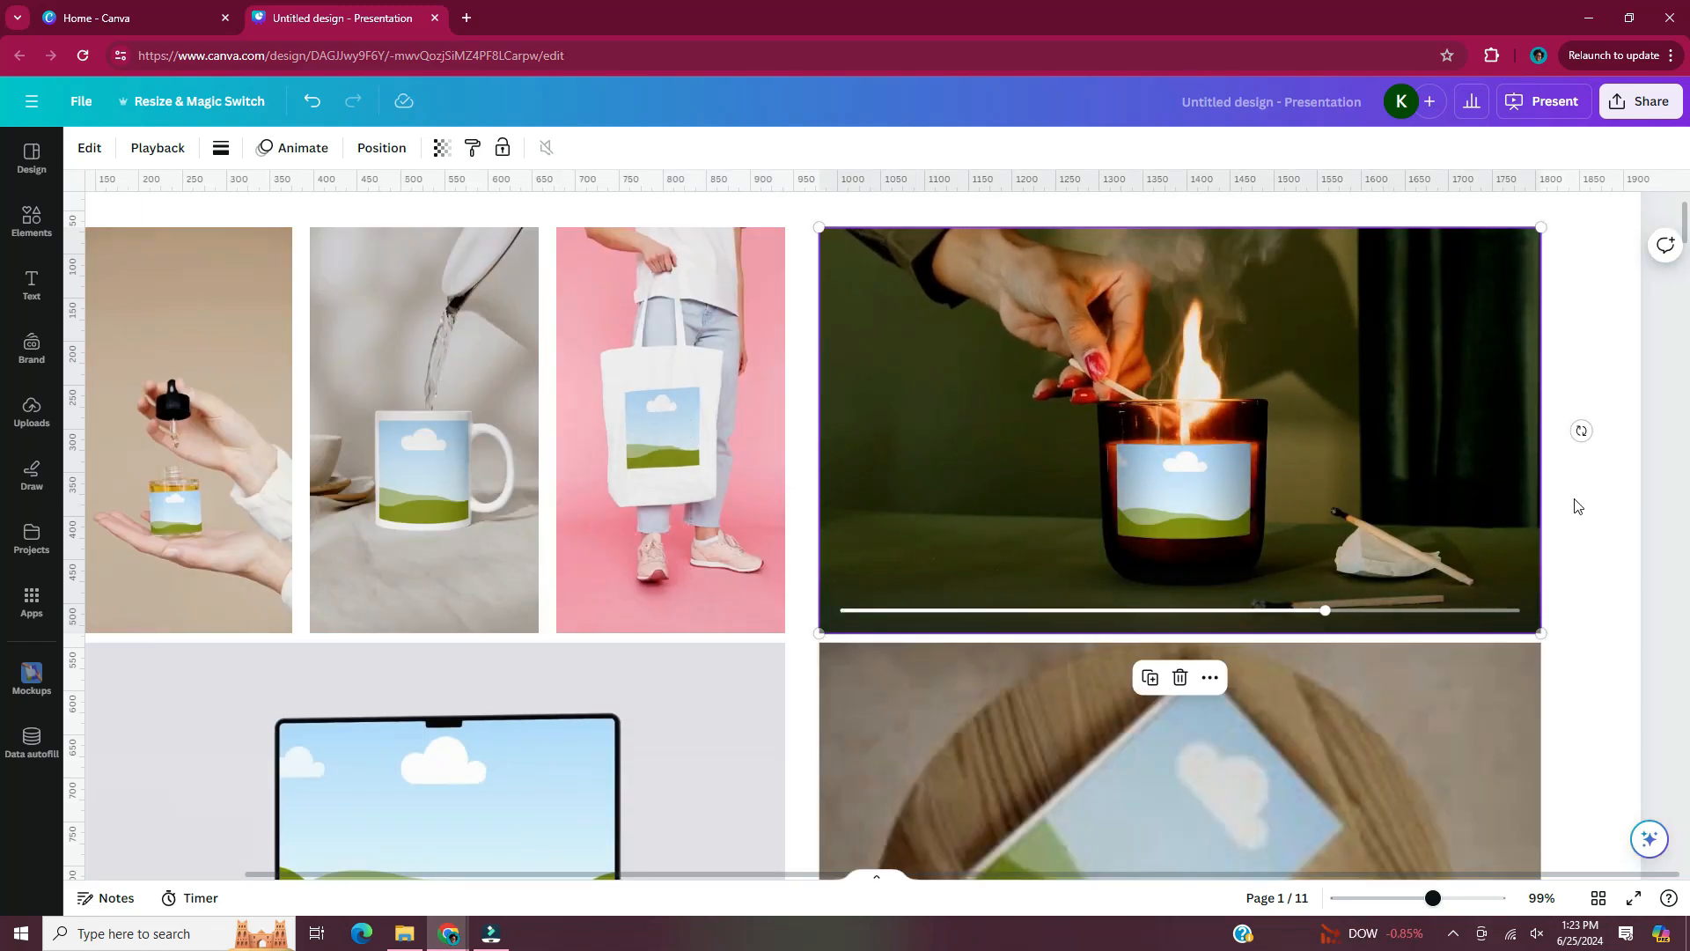
scroll(1614, 537, "down", 4)
left_click(1529, 496)
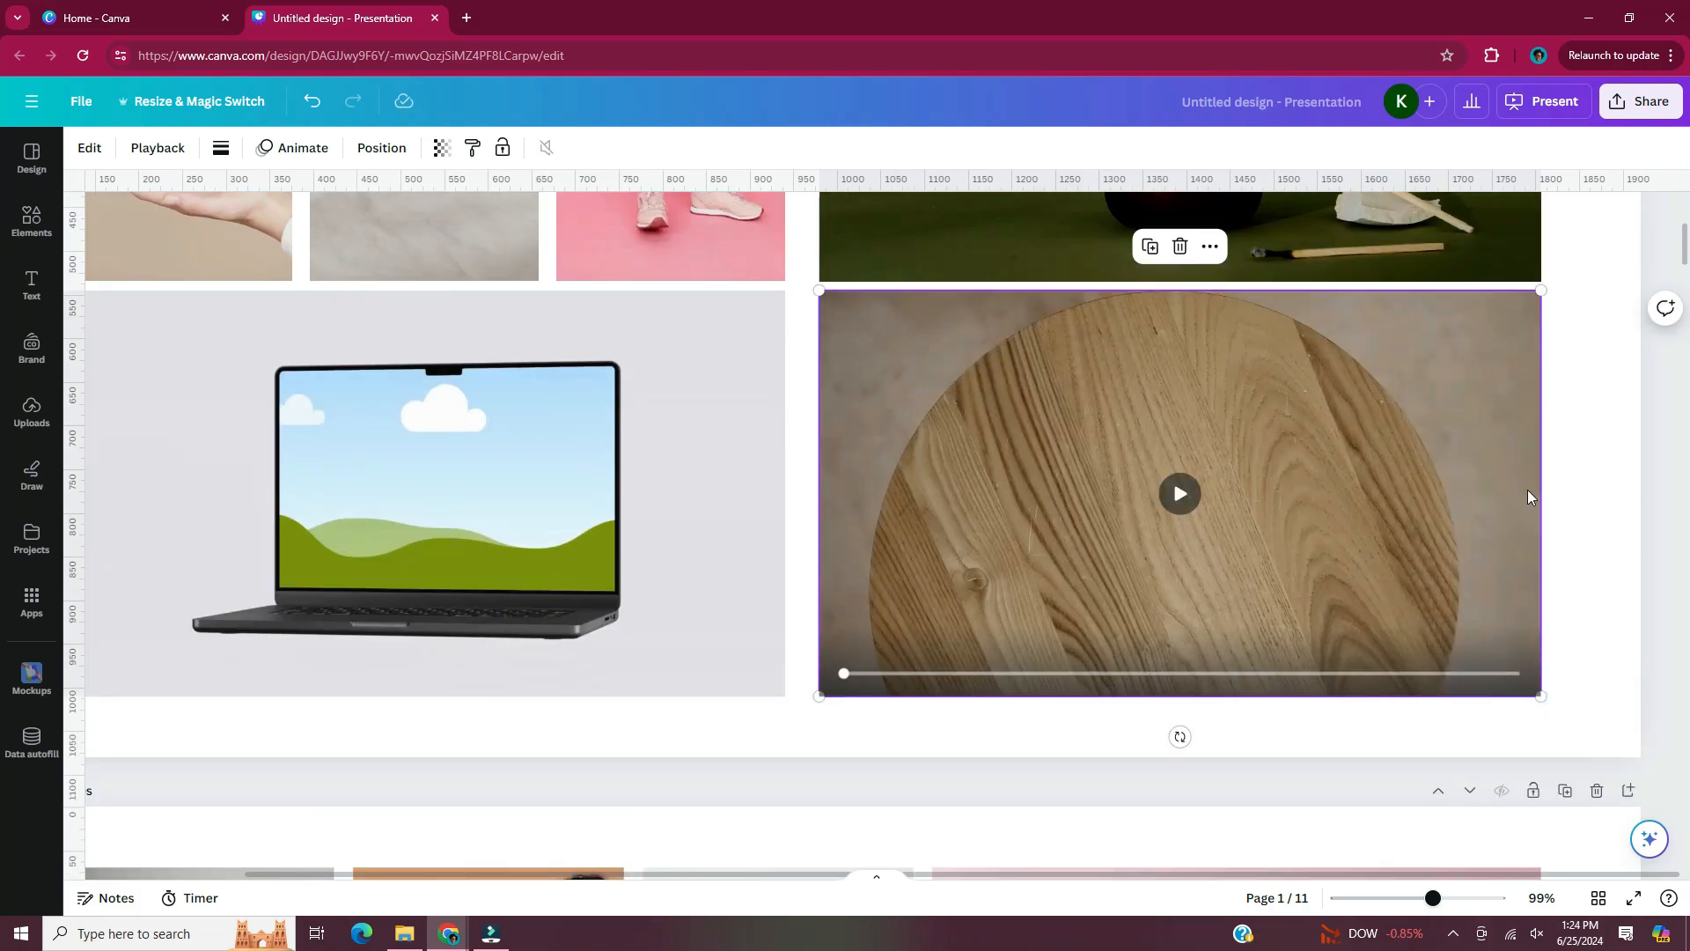
left_click(1180, 493)
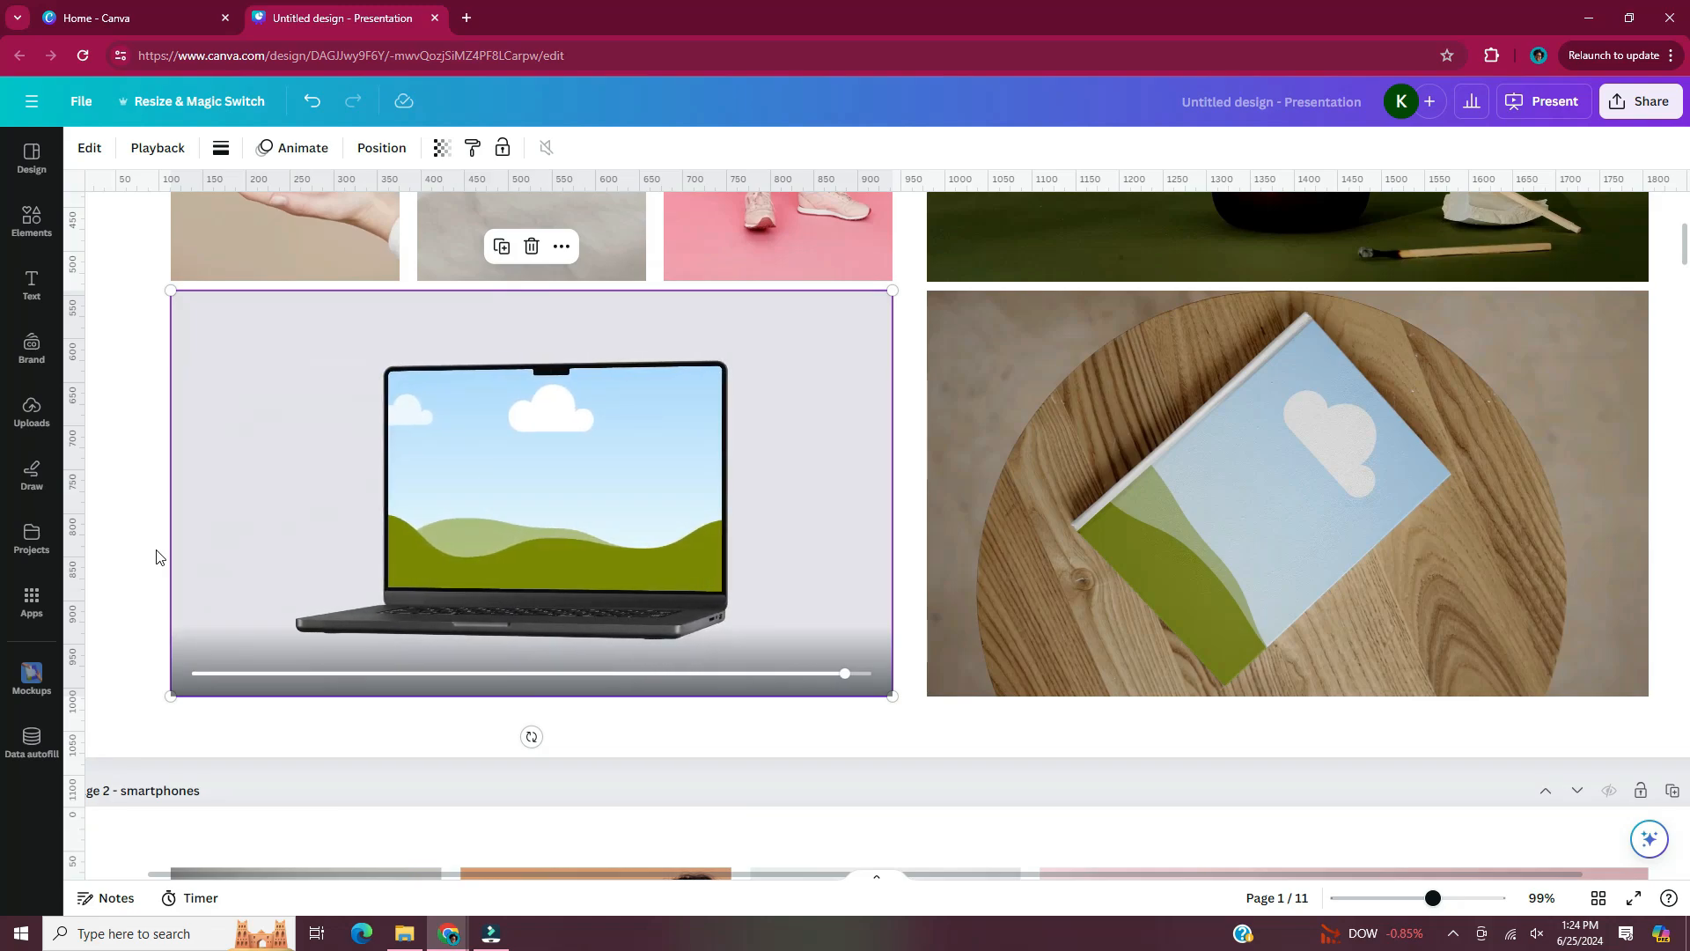
Examine the smartphone mockups on page 2 up close, including the handheld scenes and the two large phones
scroll(154, 546, "down", 4, "ctrl")
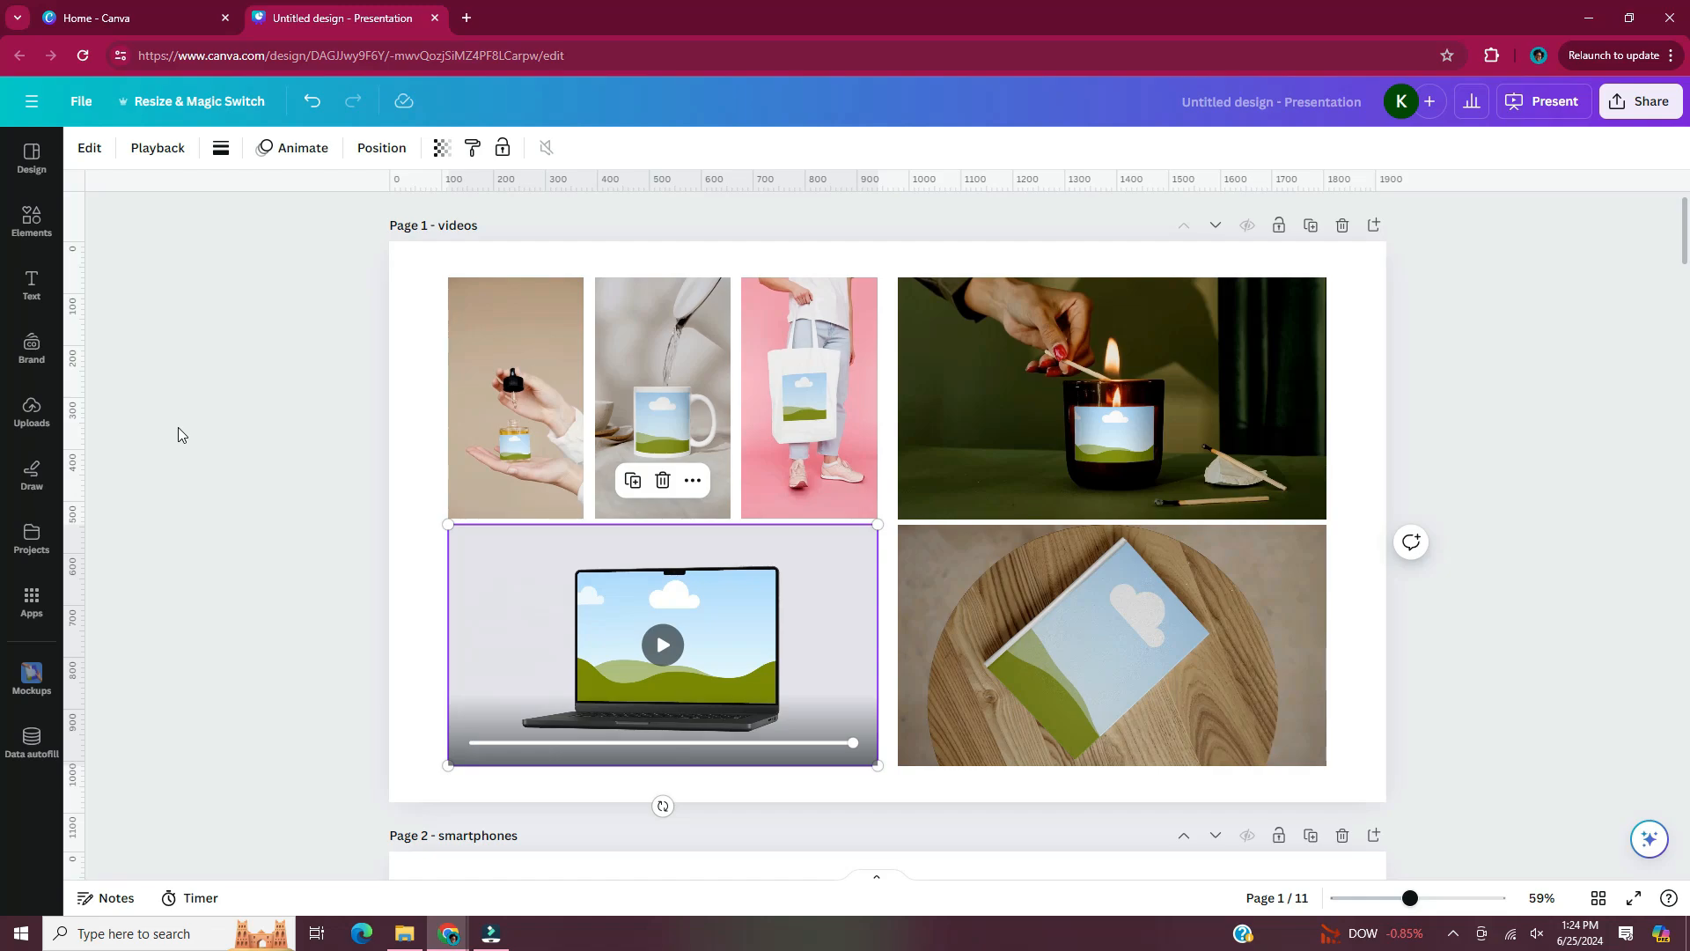
scroll(178, 426, "down", 7)
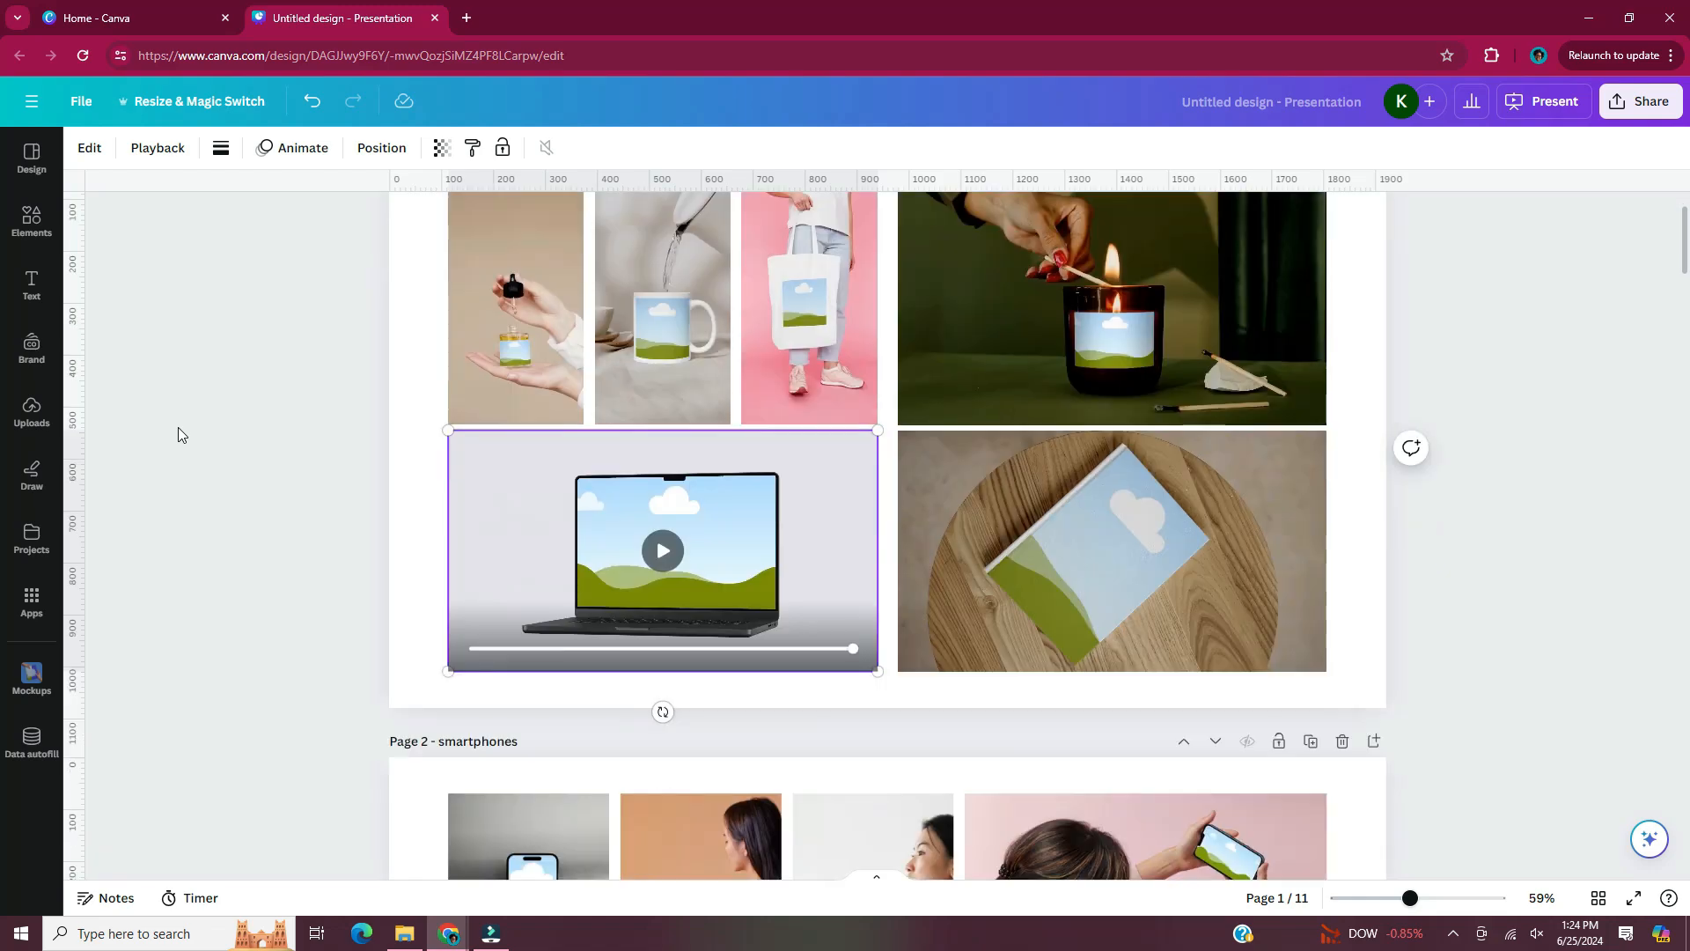
scroll(179, 429, "up", 5, "ctrl")
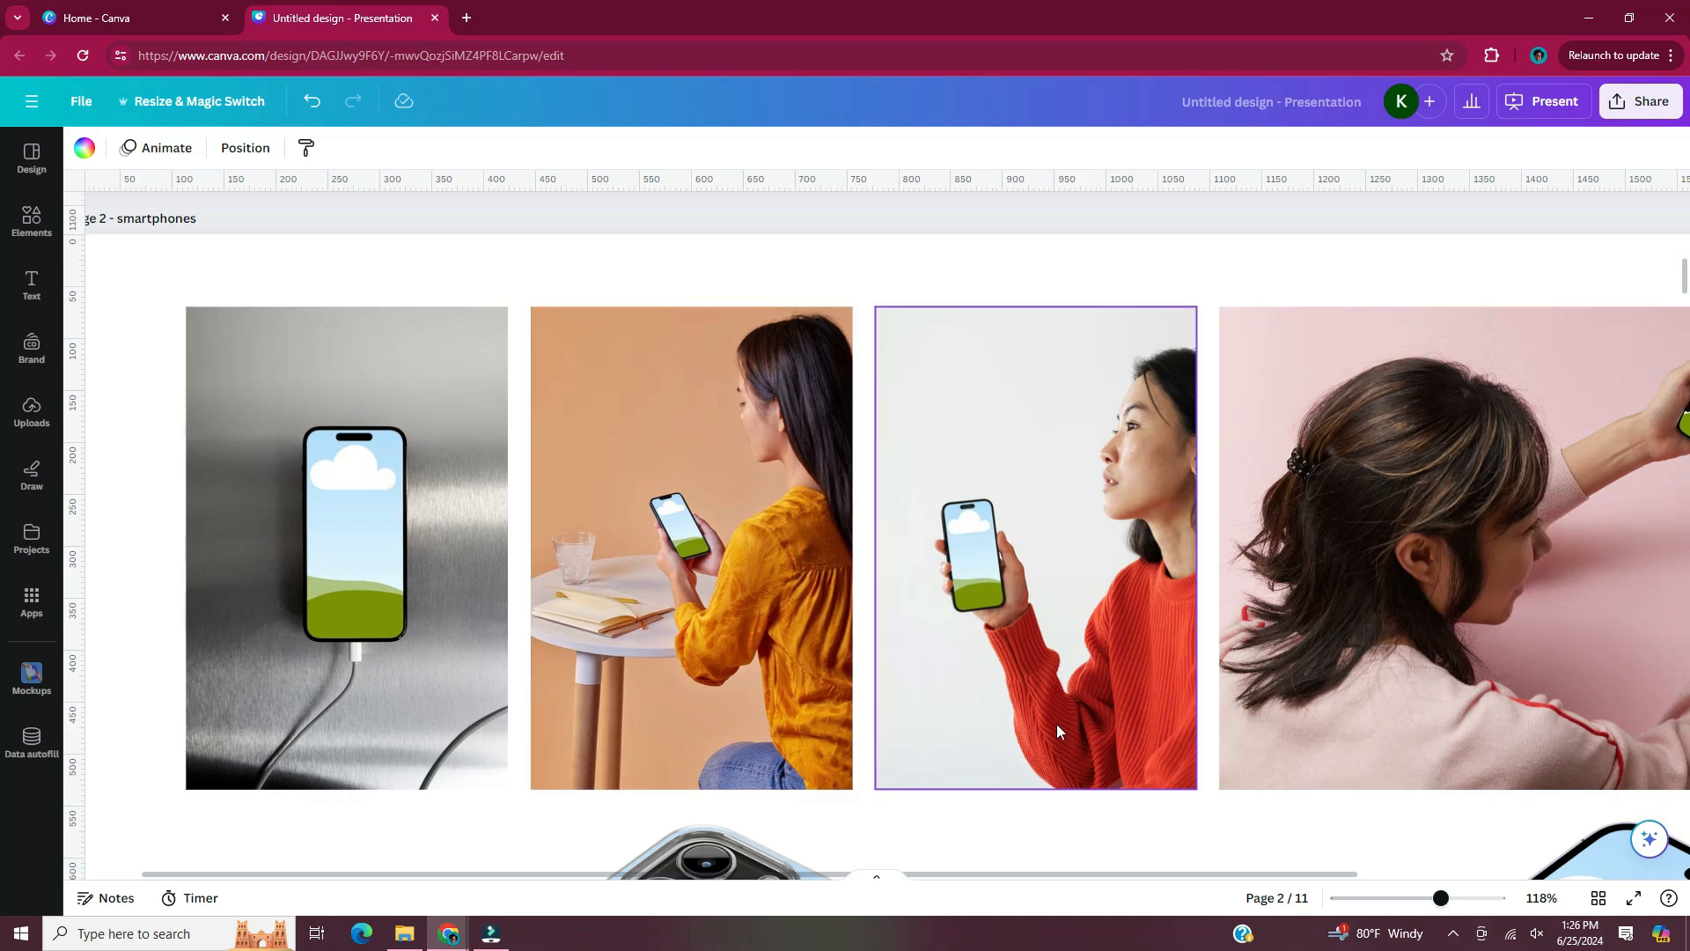
left_click_drag(1193, 876, 1399, 885)
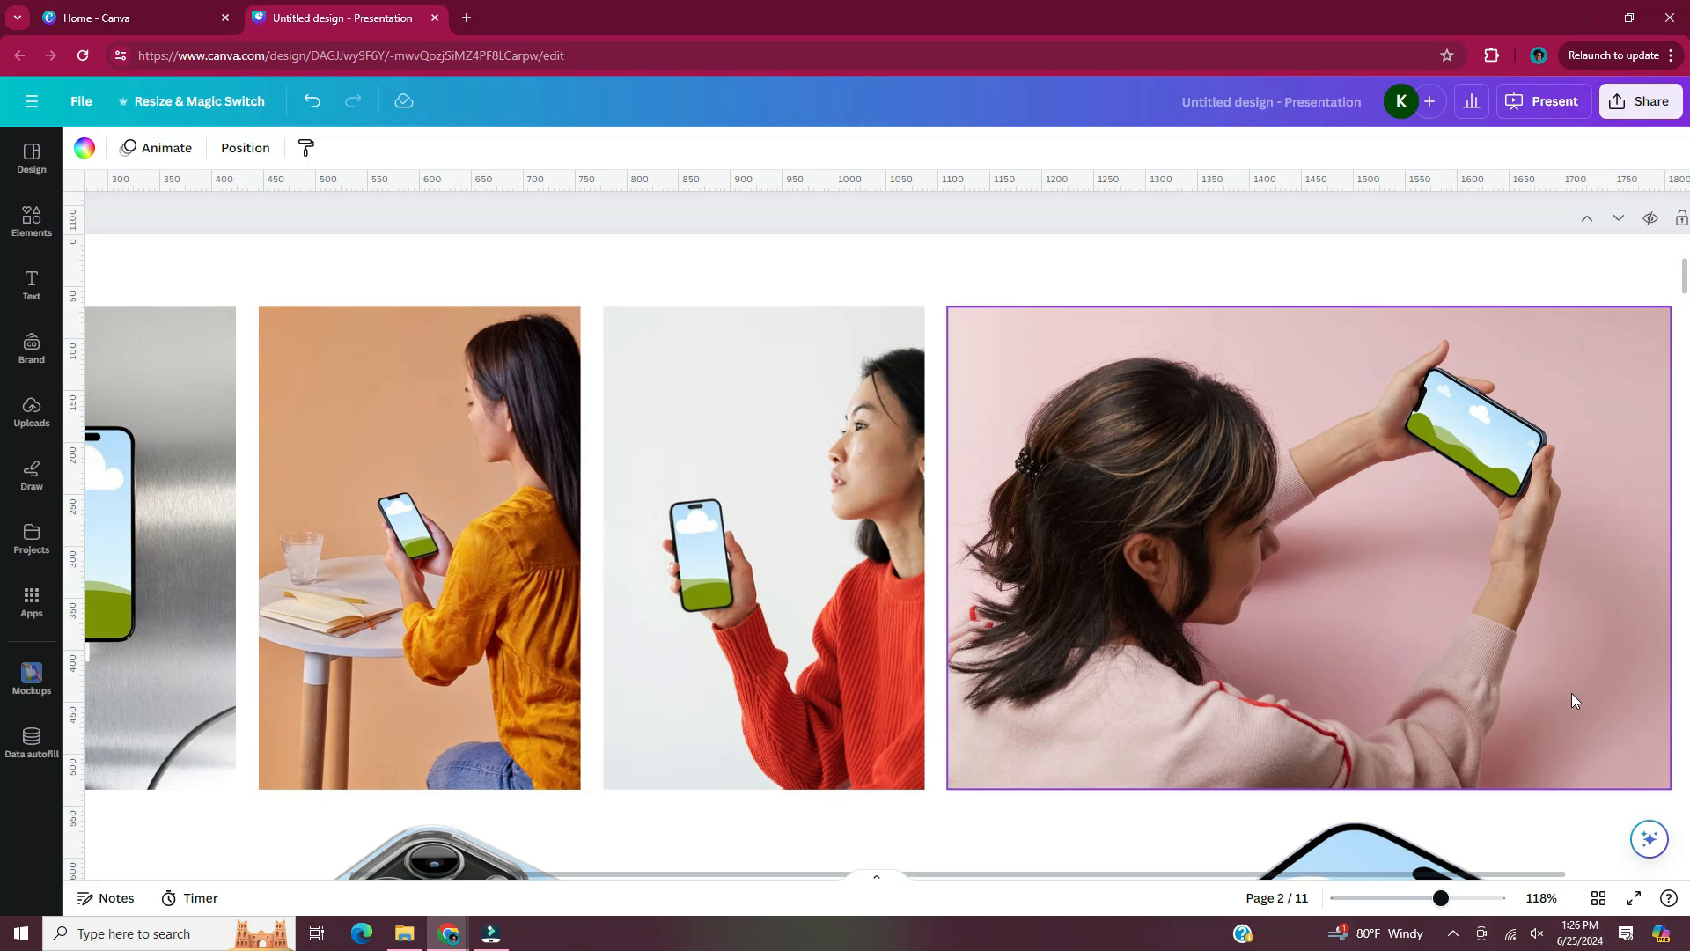
scroll(1575, 700, "down", 5)
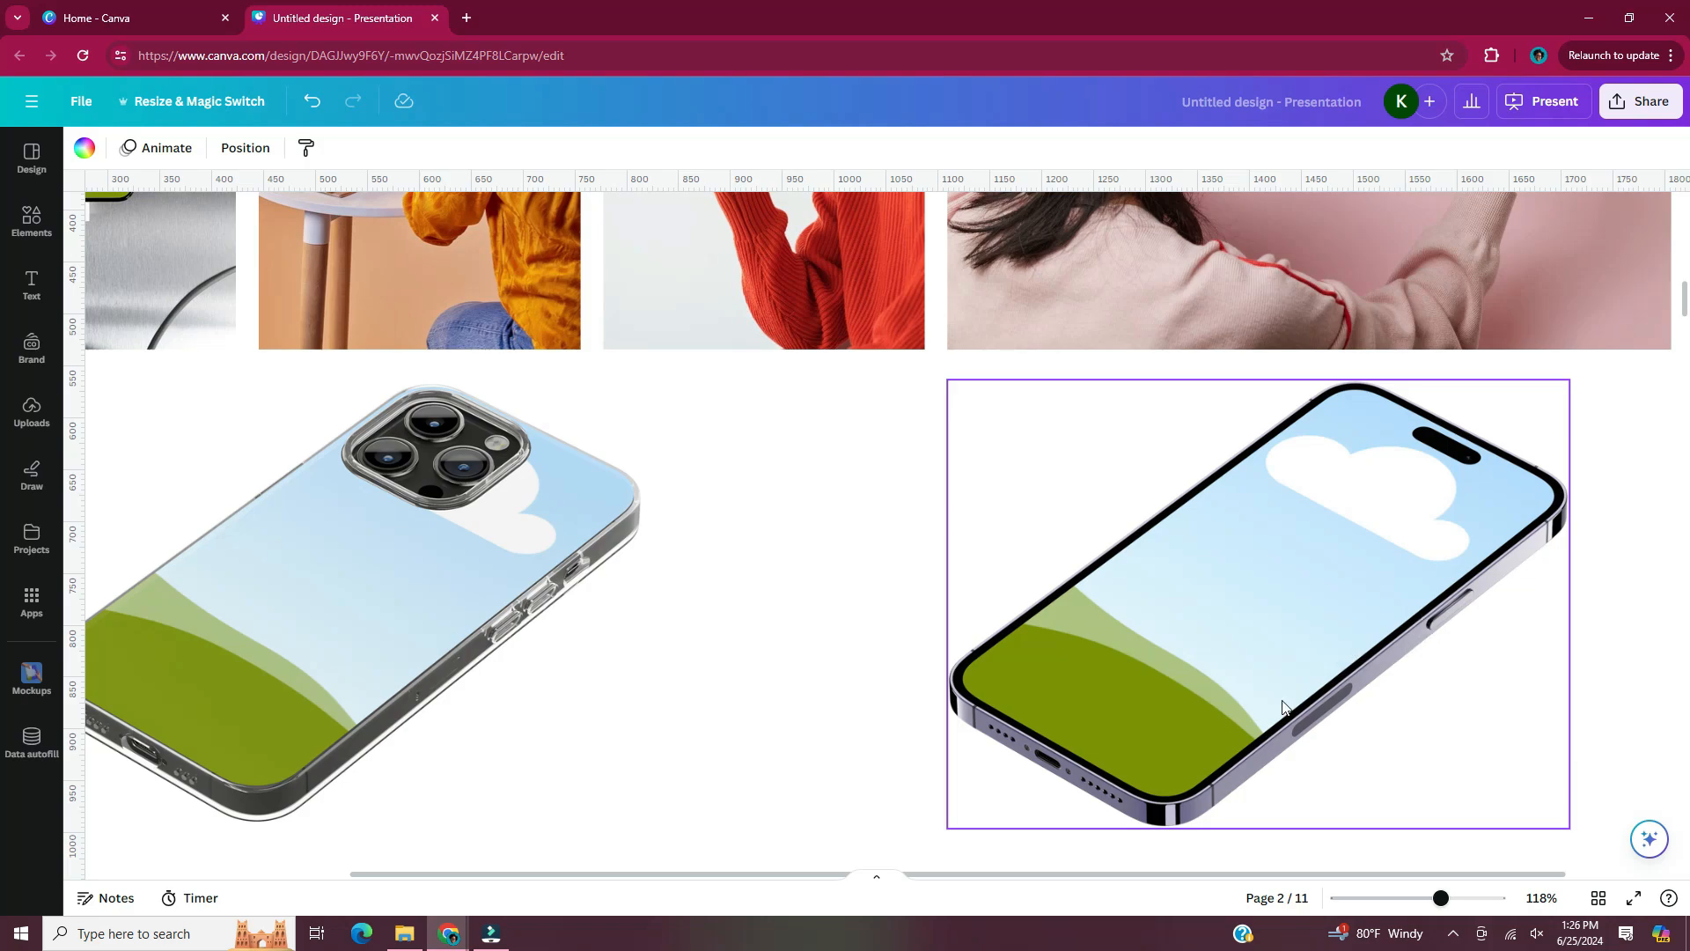
left_click_drag(999, 874, 800, 873)
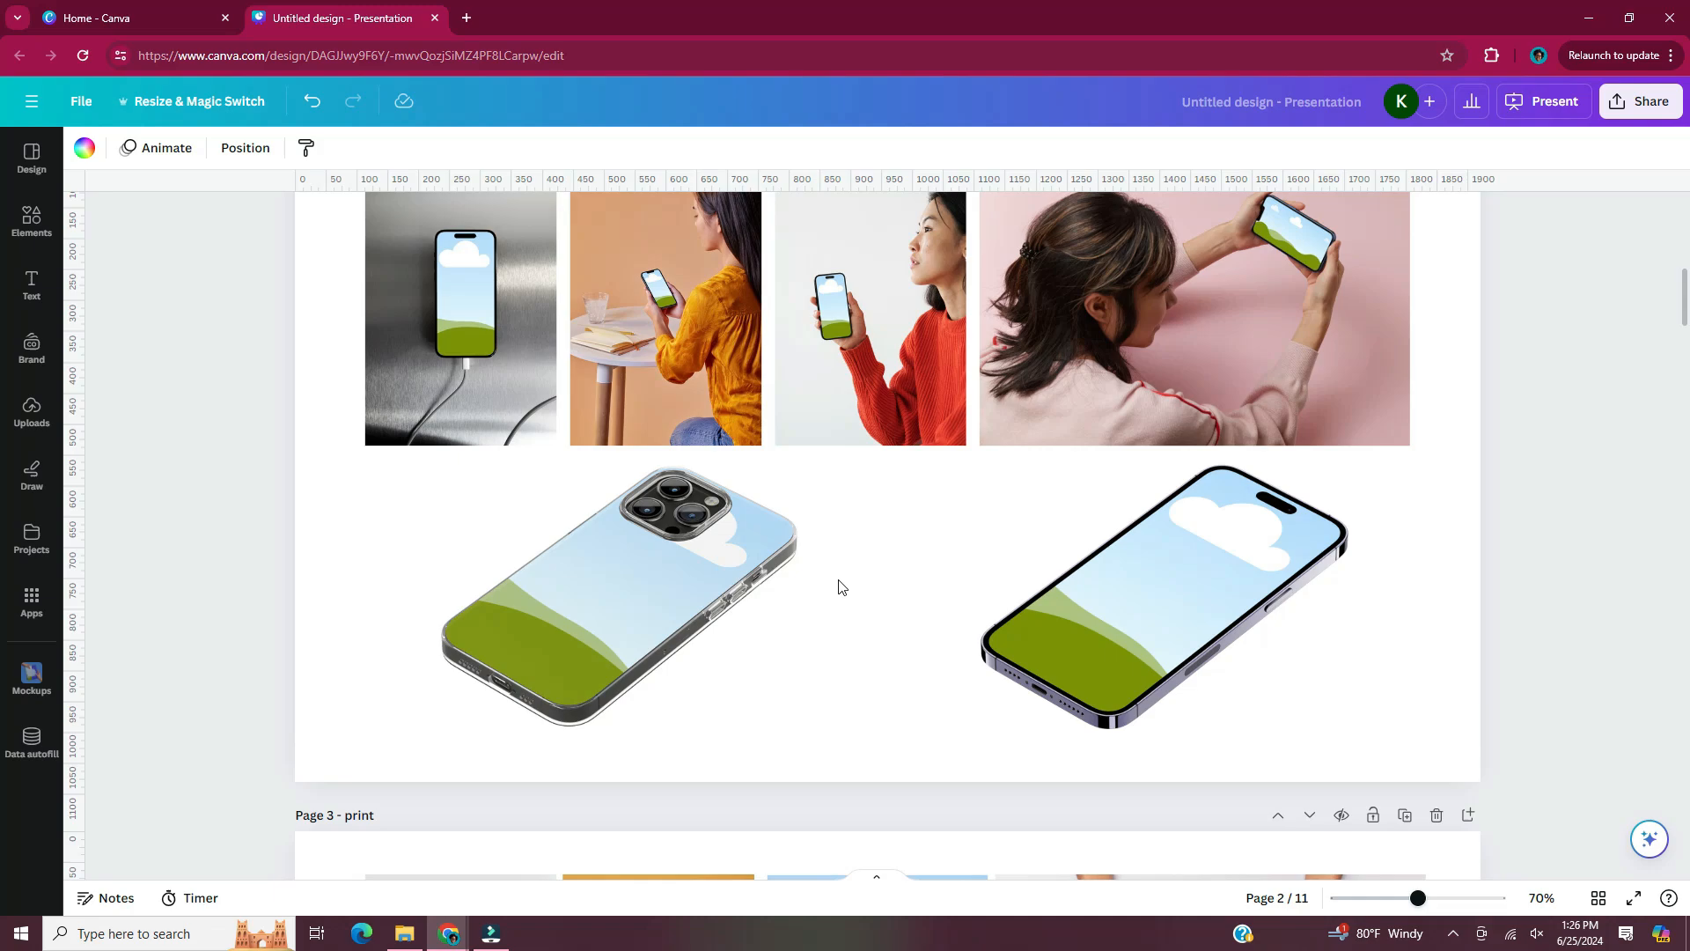
Examine the print mockups on page 3 up close, from the picture frame and notebook to the stickers
scroll(1497, 581, "down", 6)
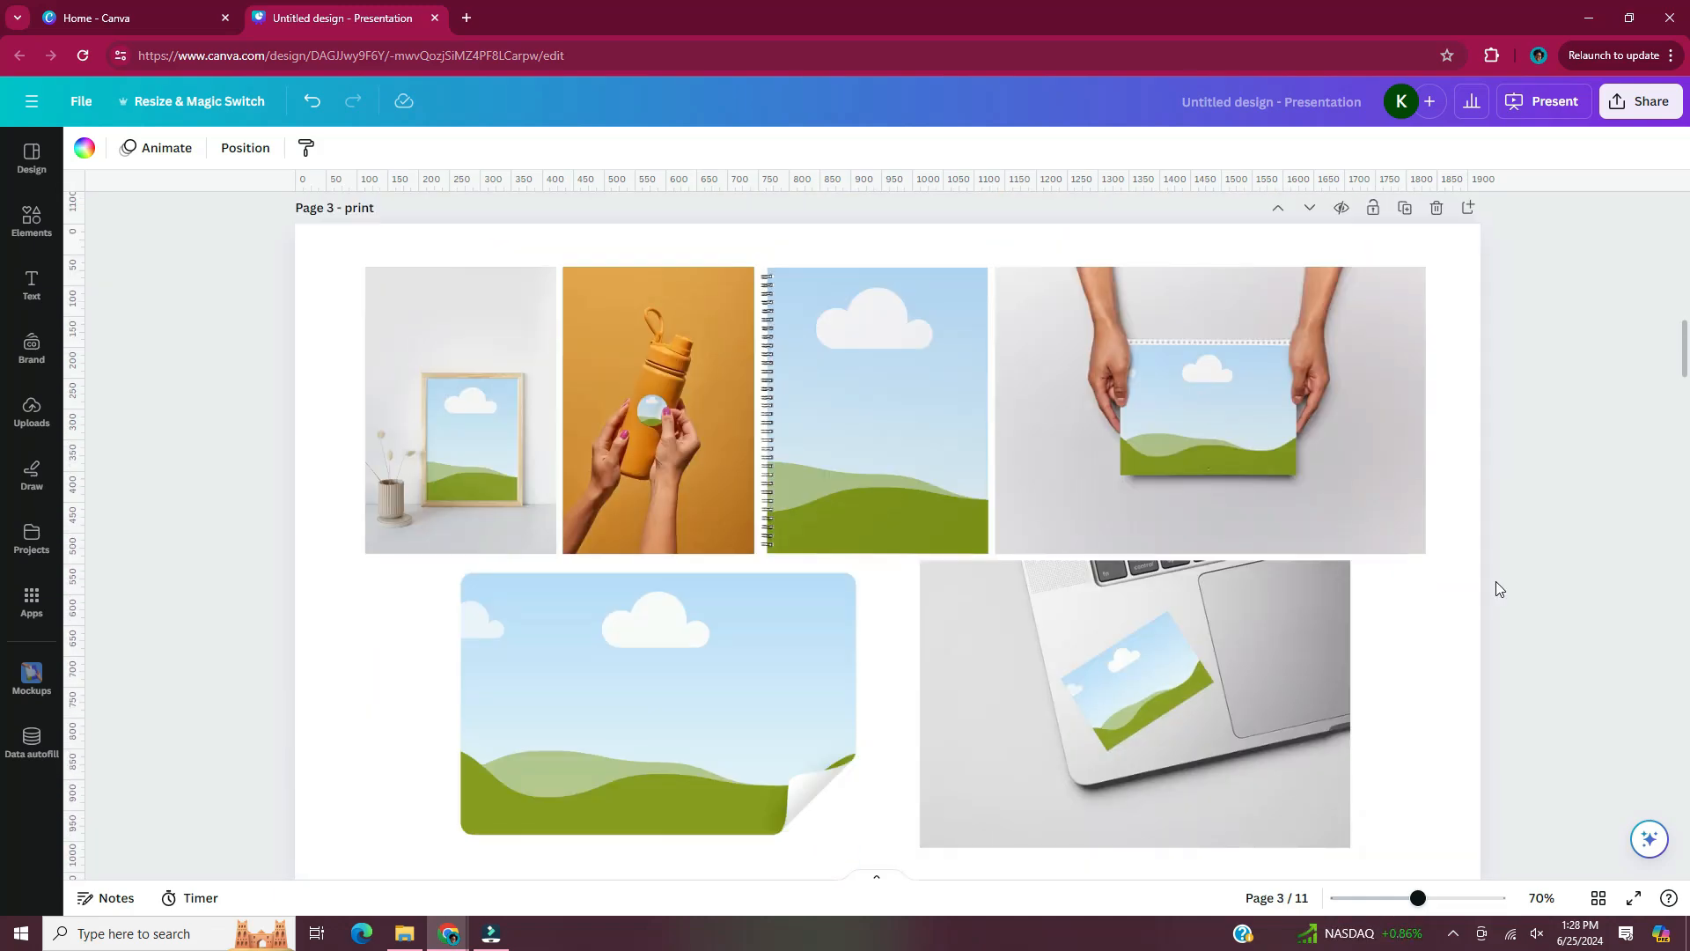
scroll(473, 400, "up", 5)
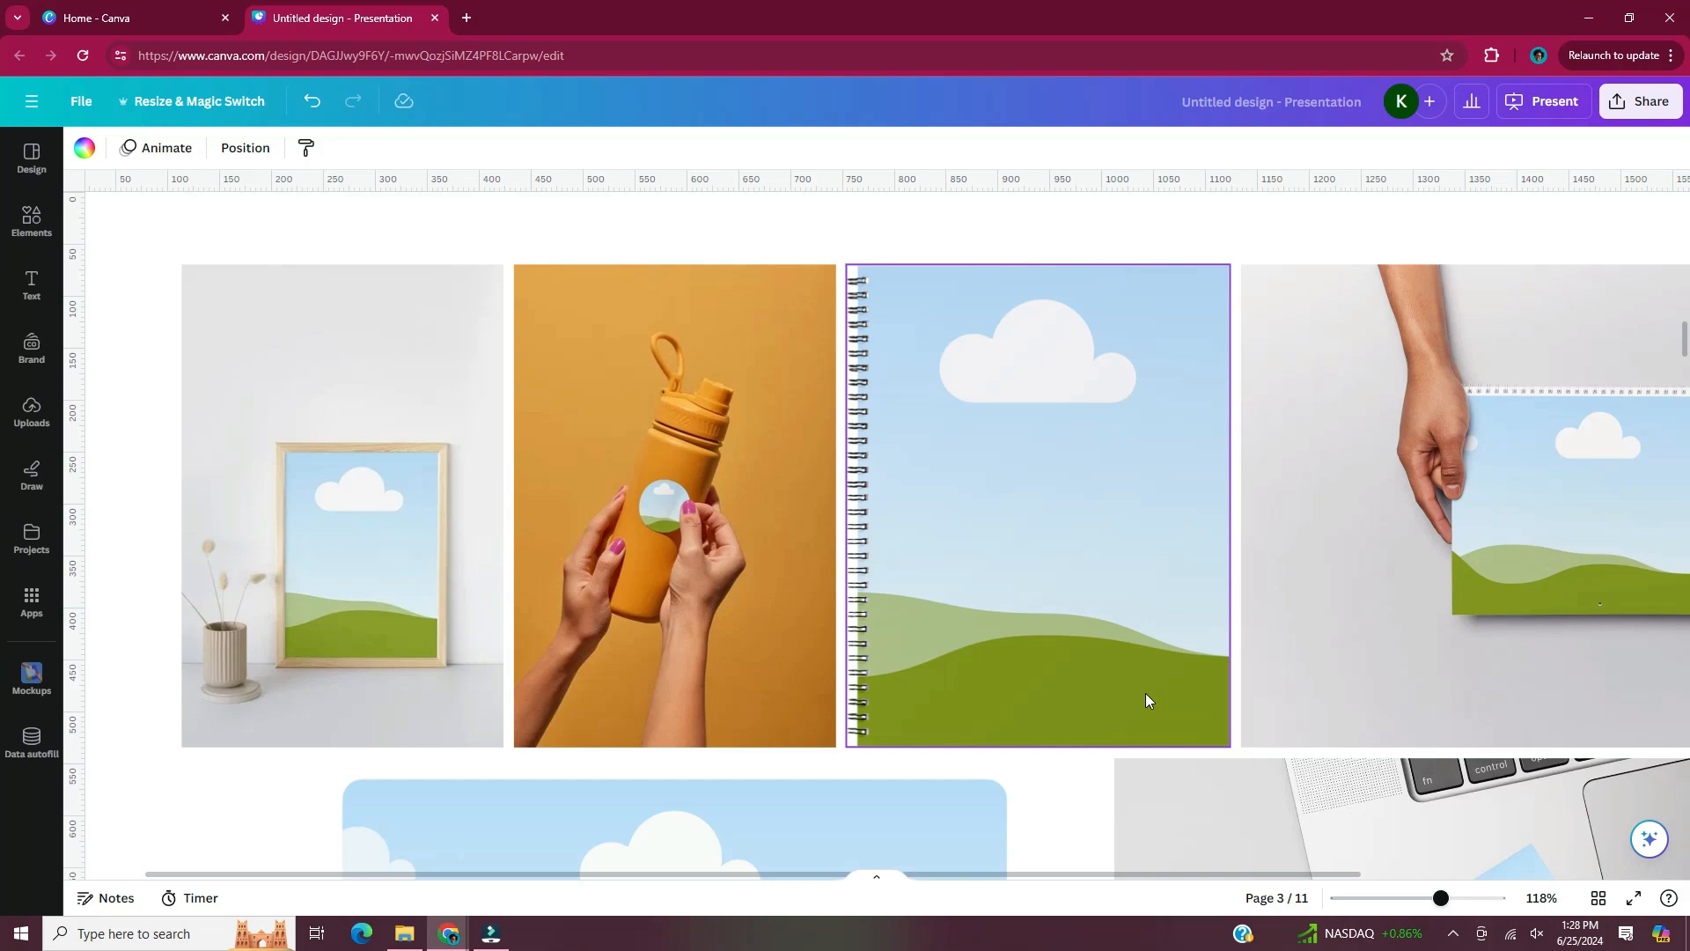
scroll(1158, 769, "right", 4)
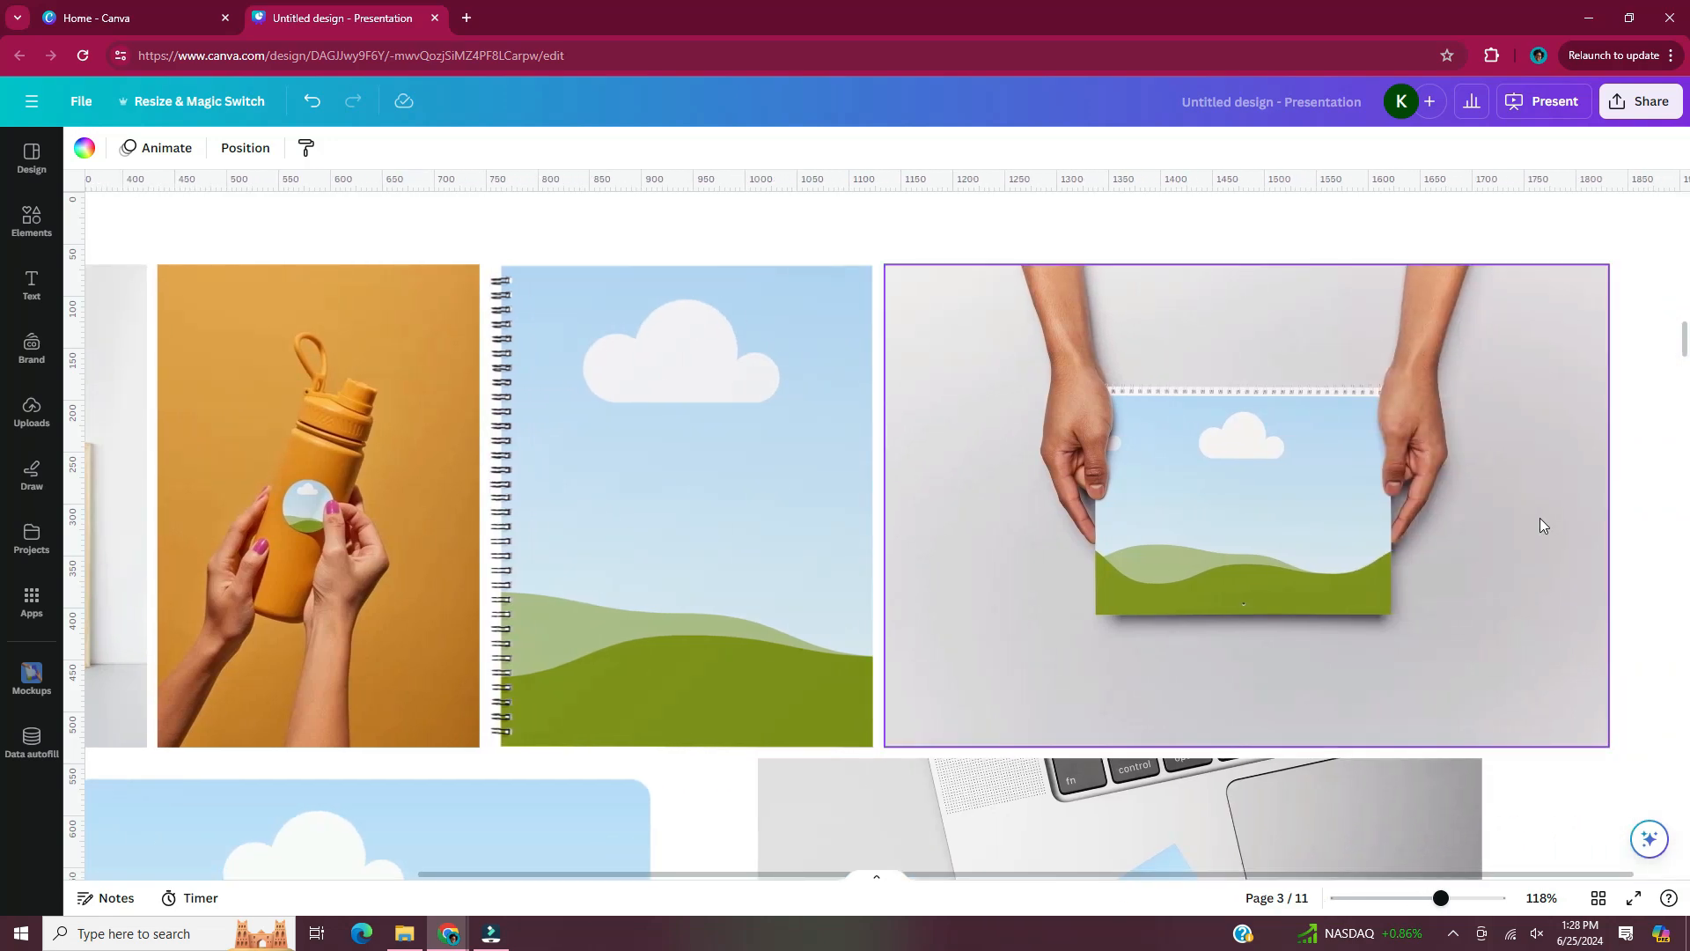
scroll(1532, 552, "down", 5)
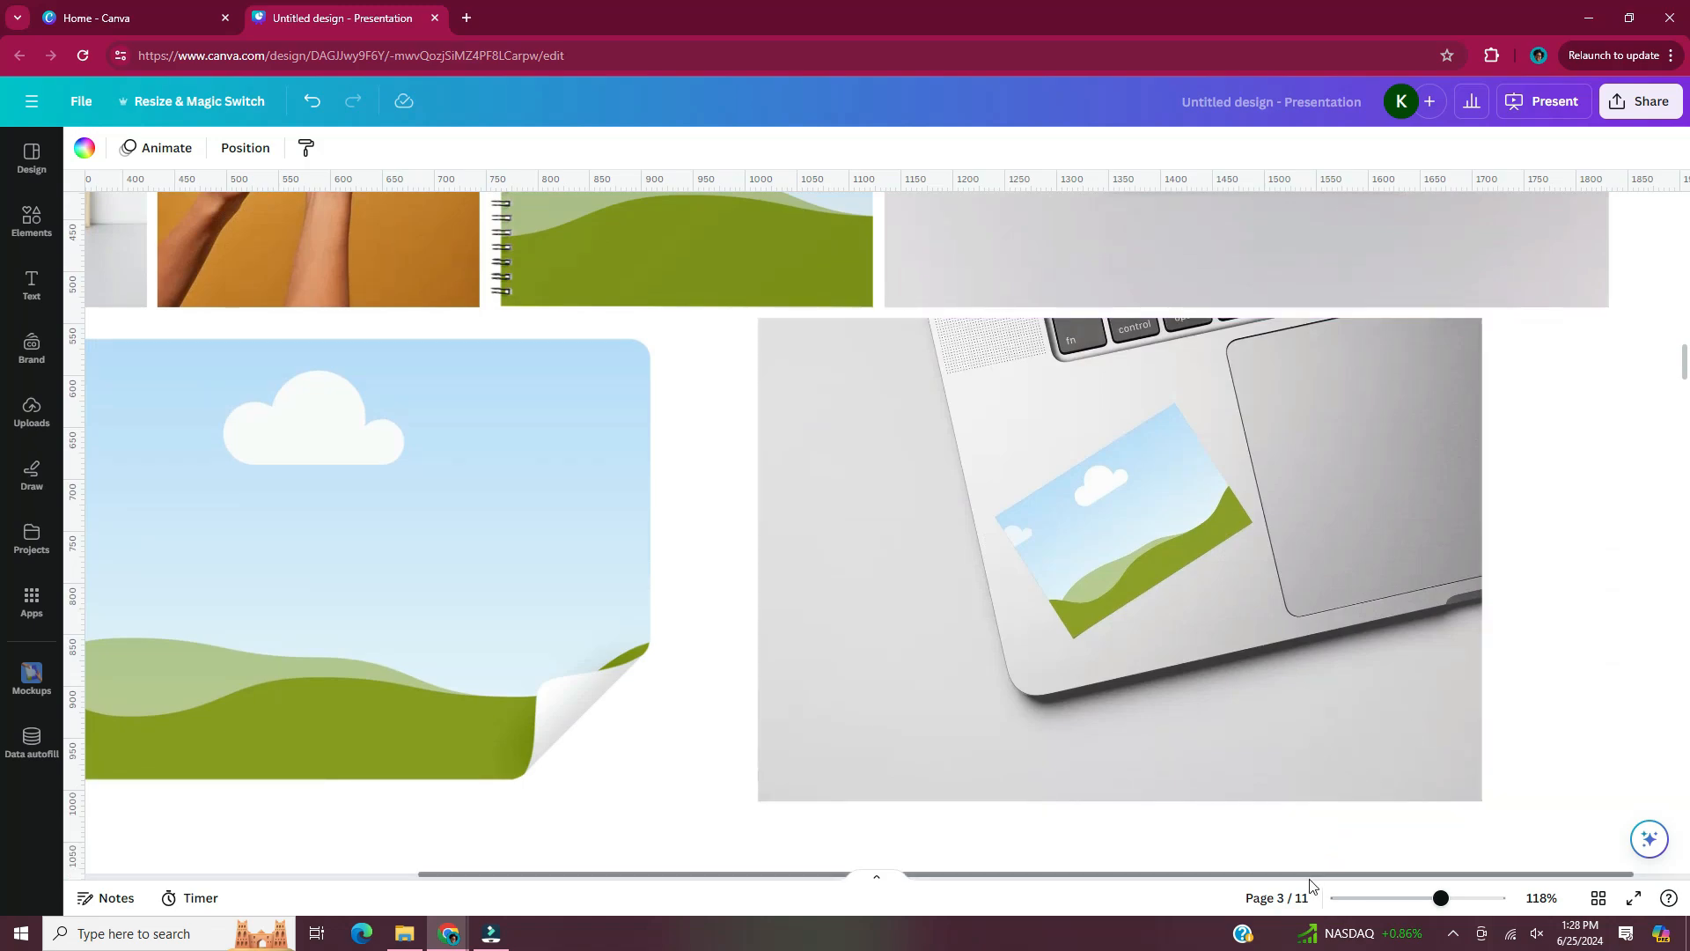
left_click_drag(1312, 875, 1021, 871)
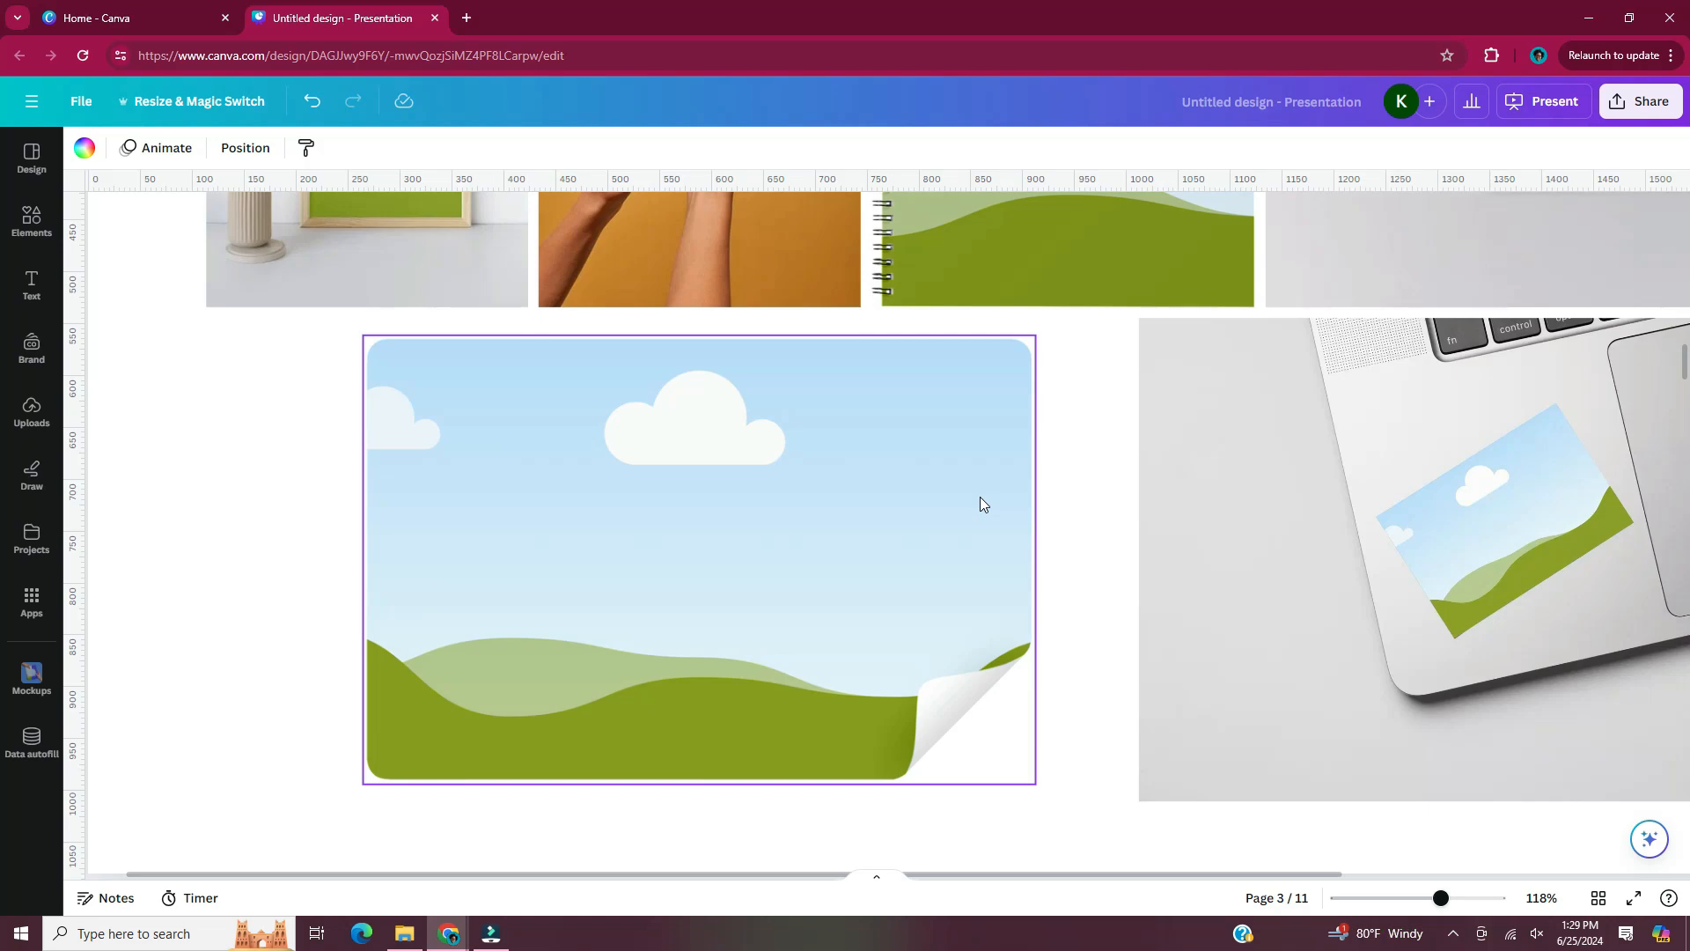
scroll(980, 497, "down", 5)
Examine the apparel mockups on page 4 up close, covering the modelled shirts, folded T-shirts, sweatshirt and hoodie
scroll(979, 509, "down", 10)
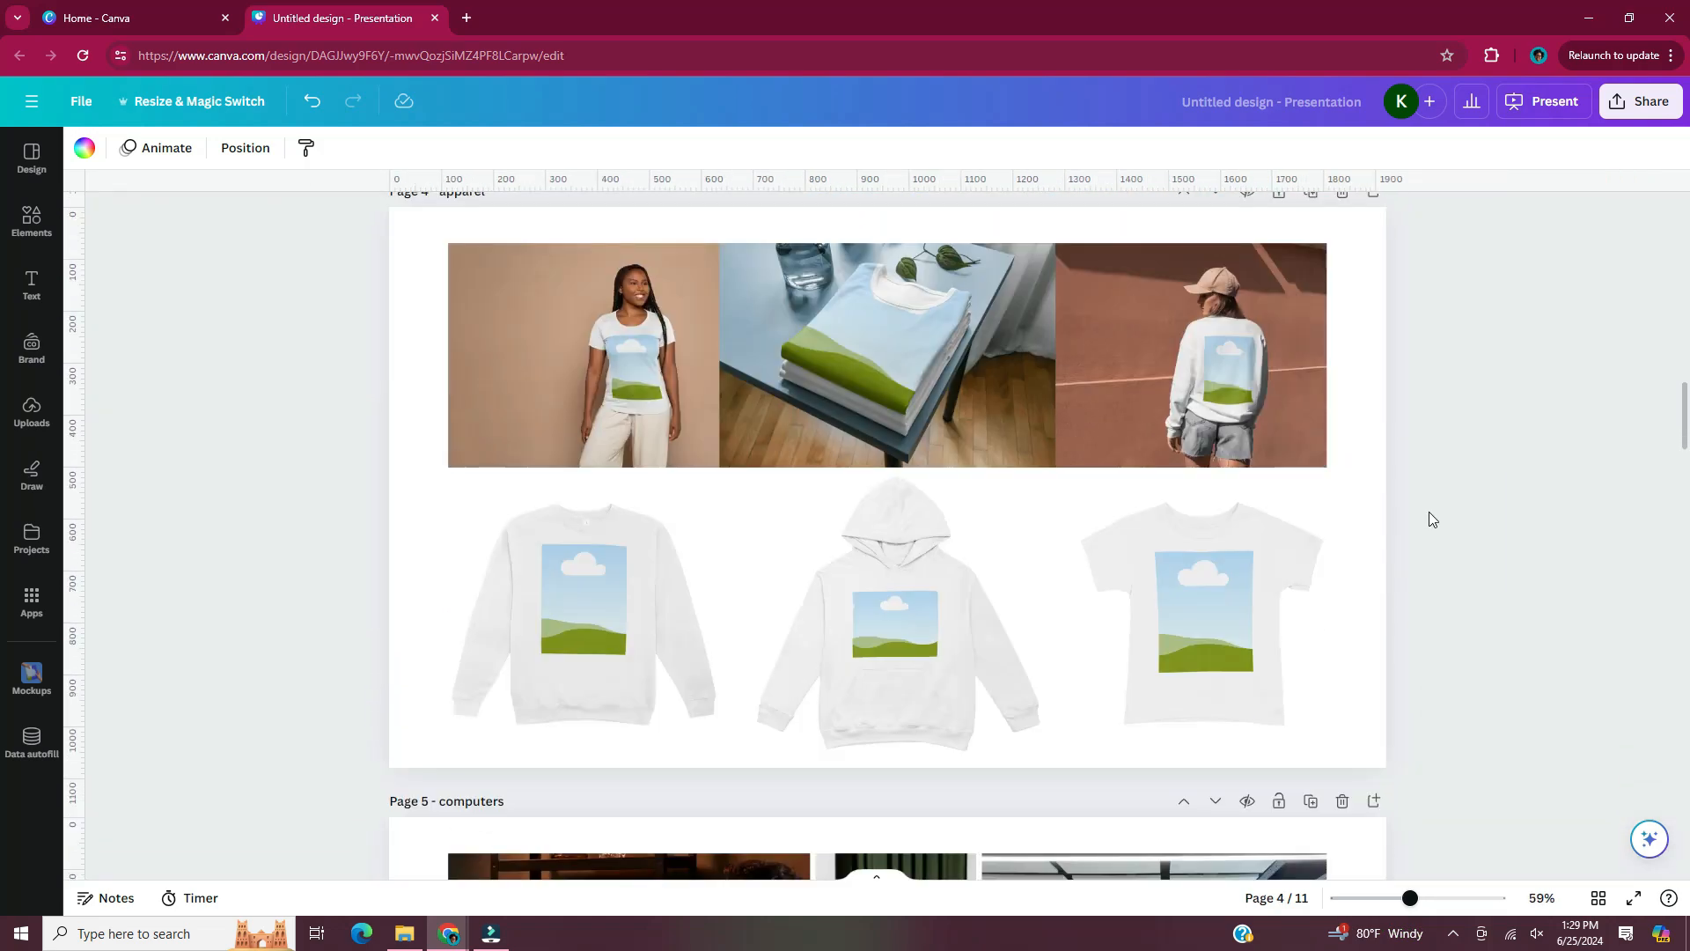
scroll(442, 437, "up", 5)
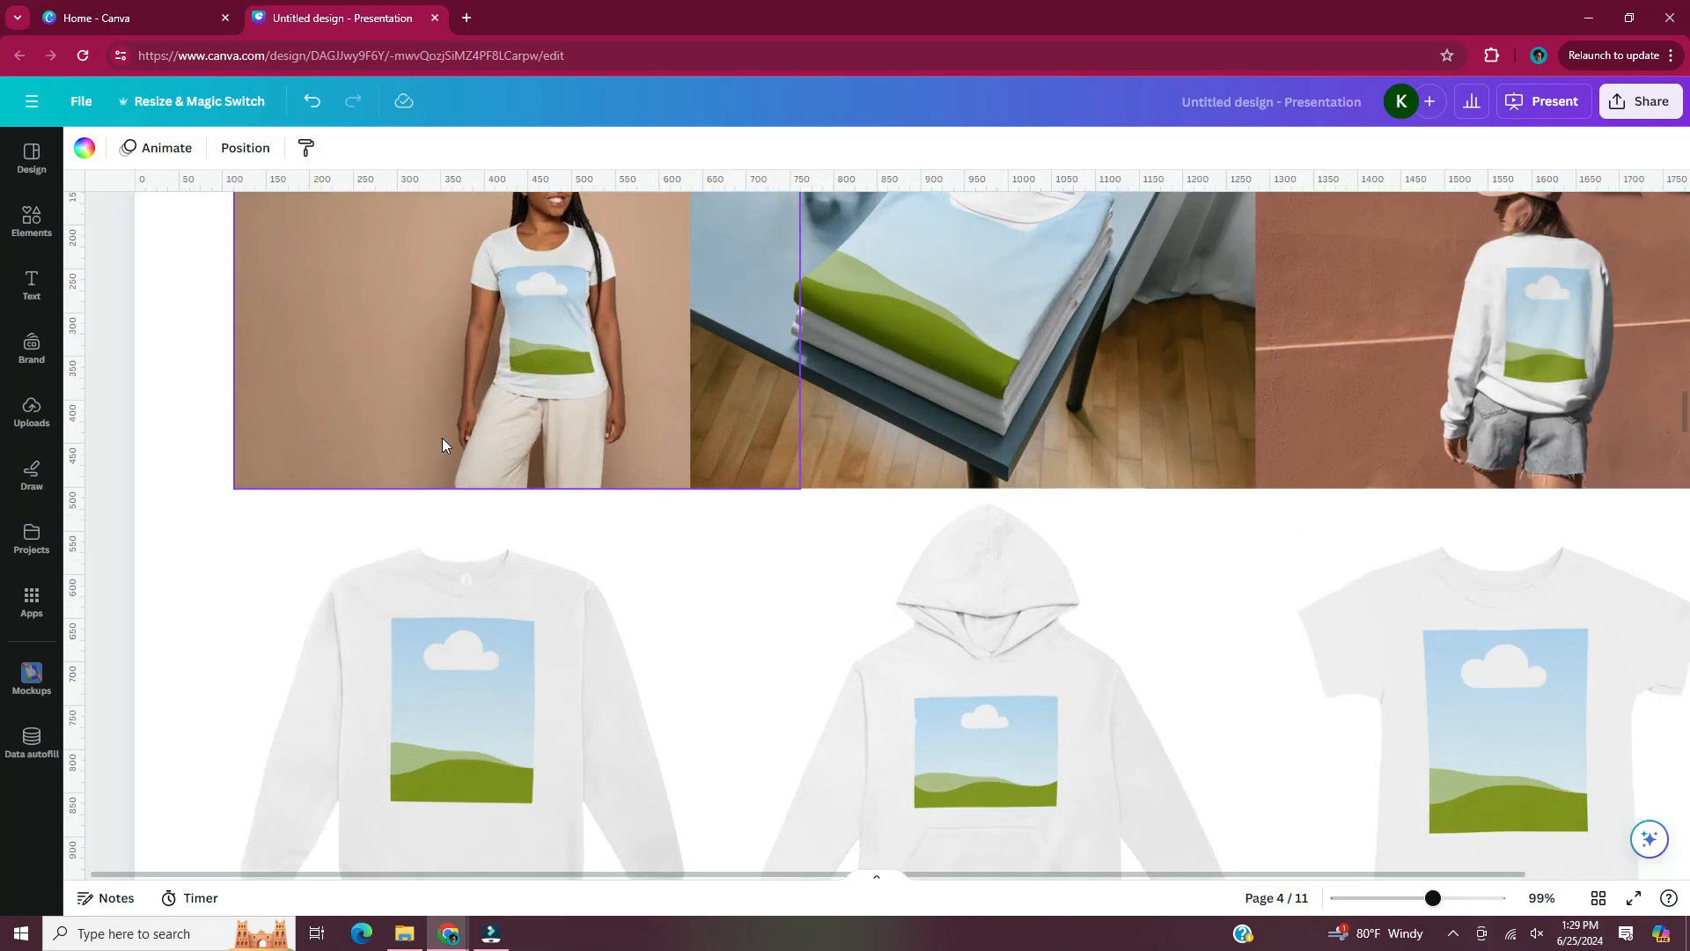
scroll(442, 437, "up", 2)
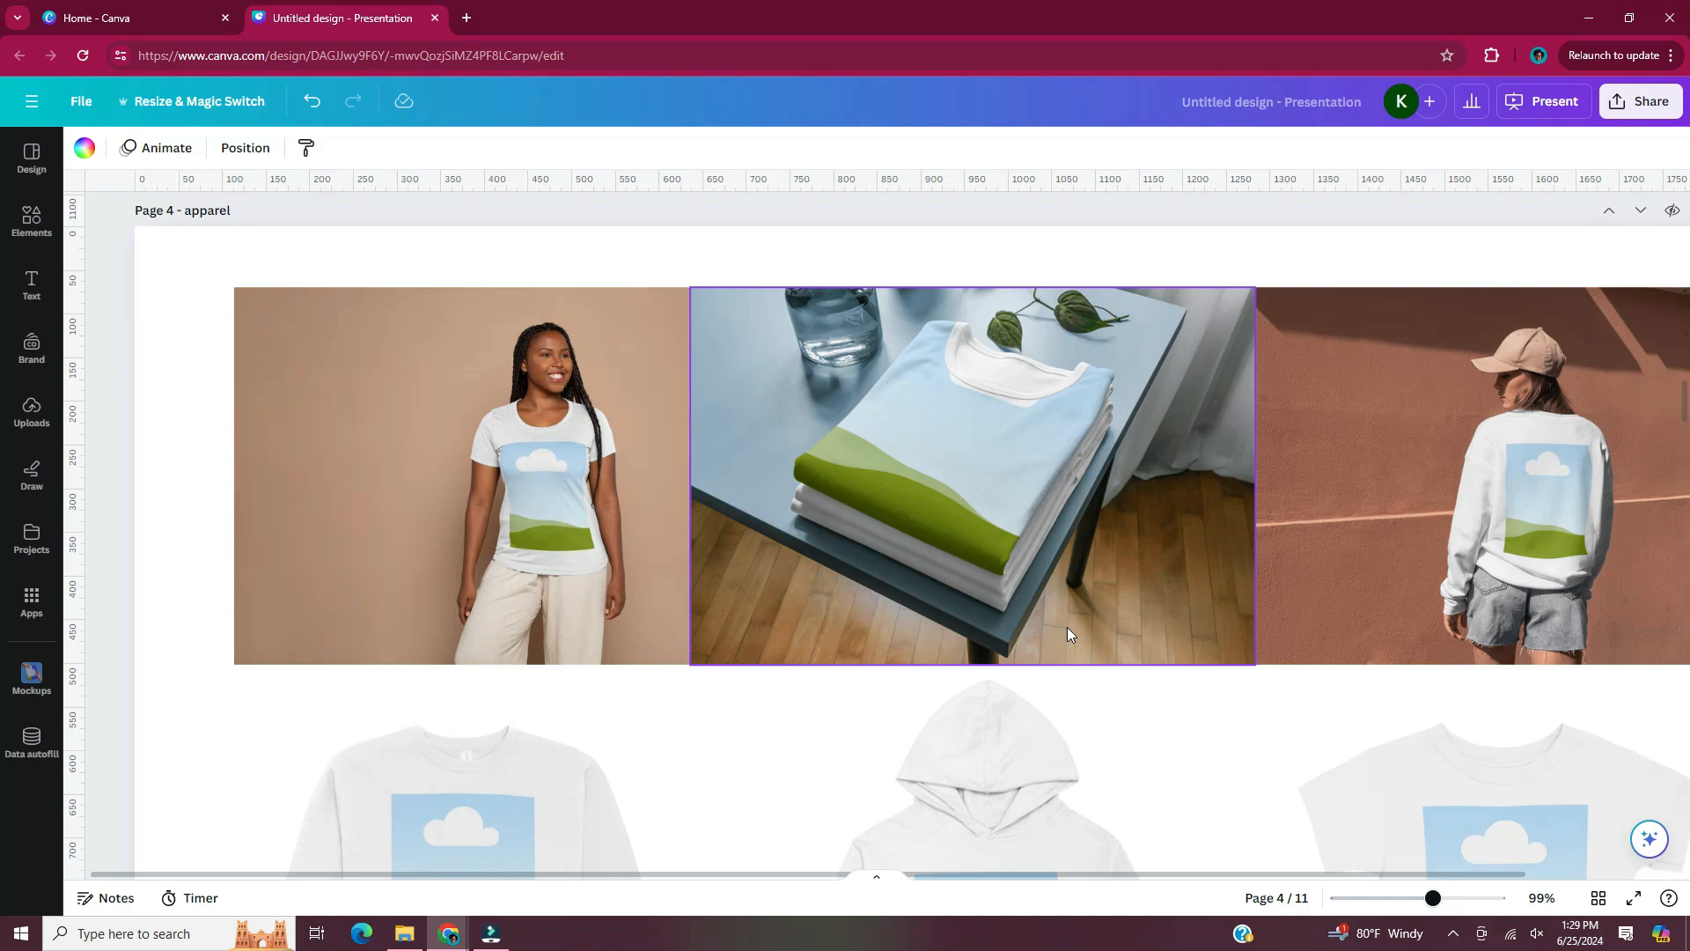
scroll(1067, 627, "right", 2)
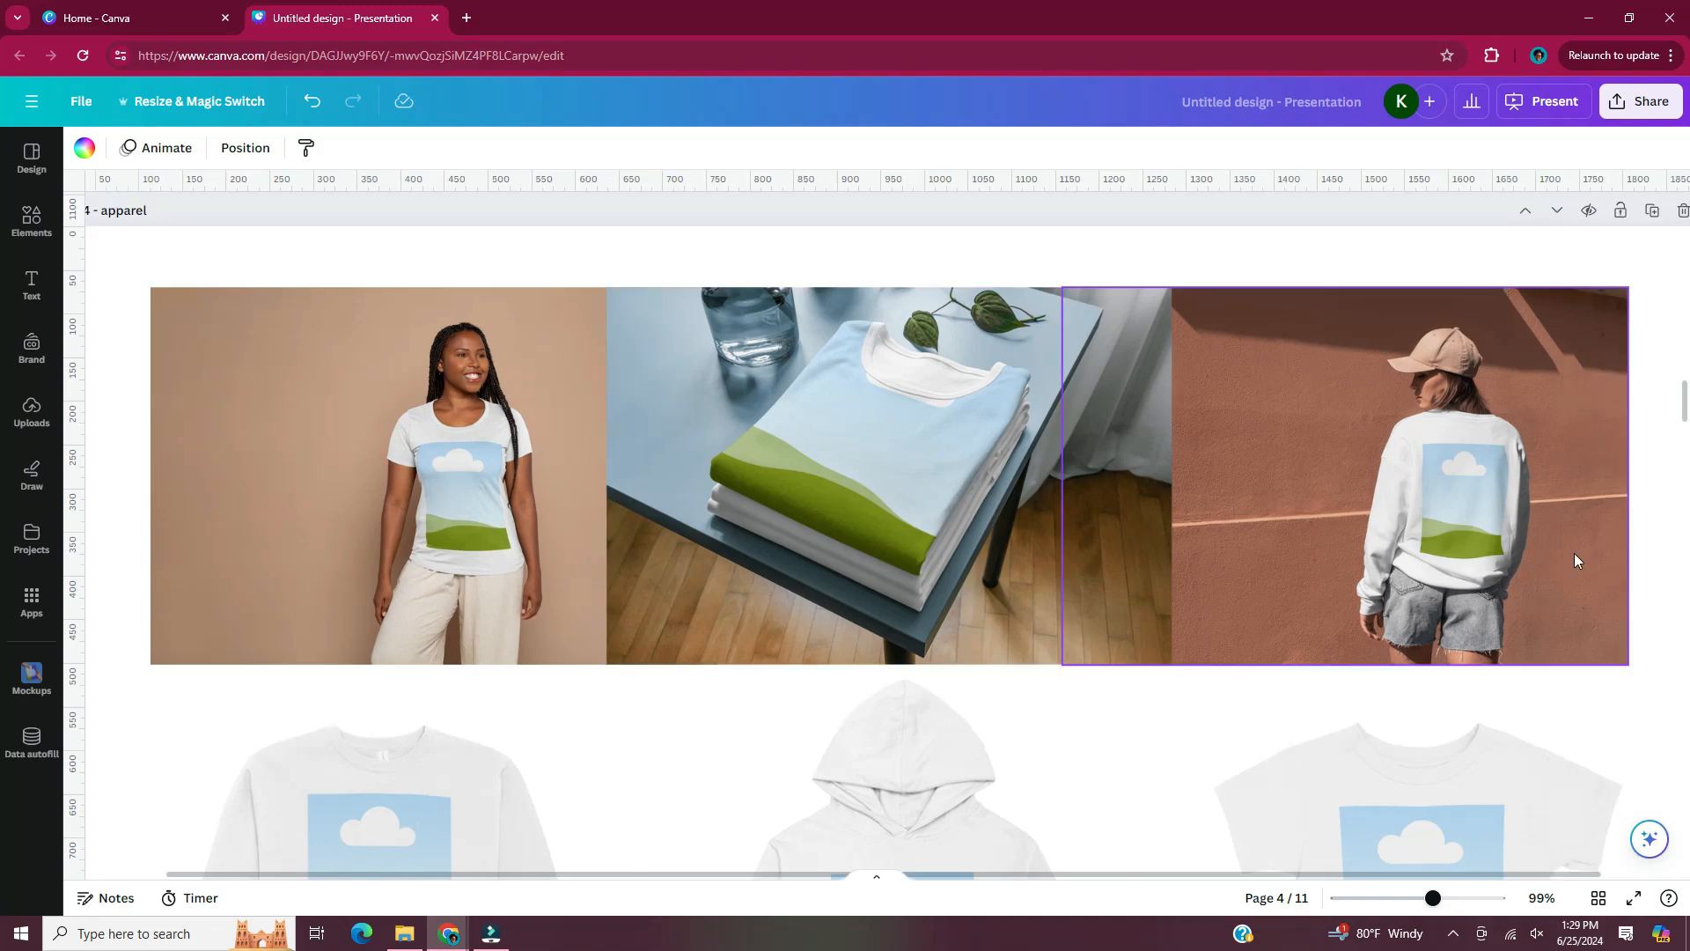
scroll(1574, 560, "down", 4)
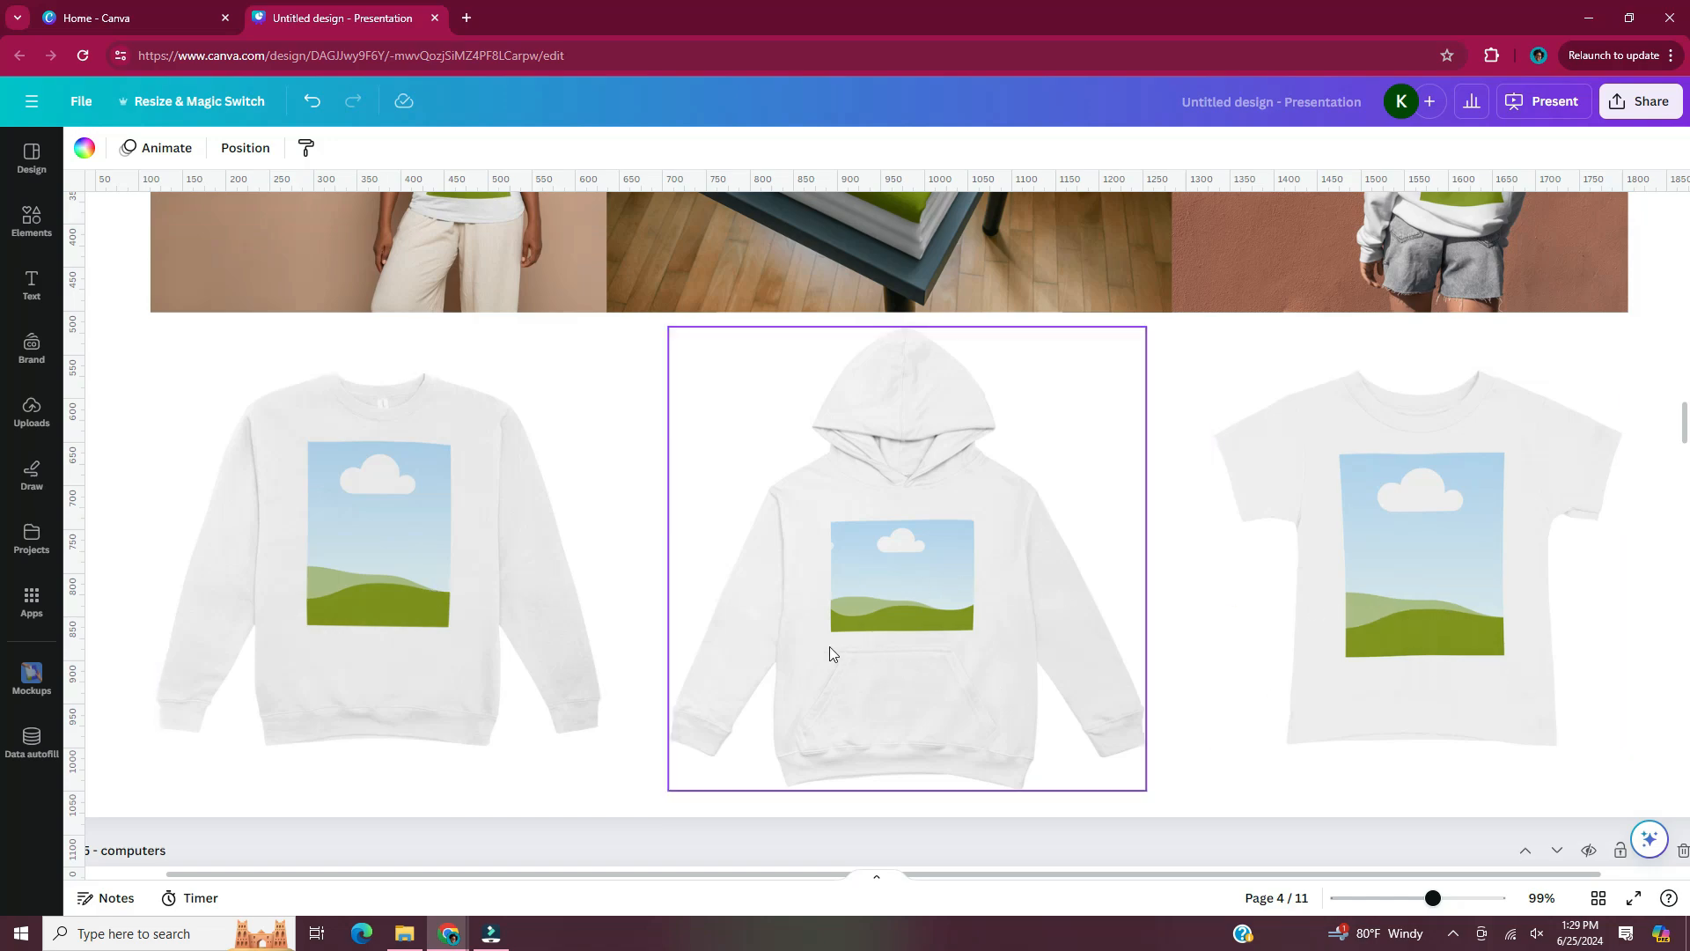
scroll(717, 585, "down", 3, "ctrl")
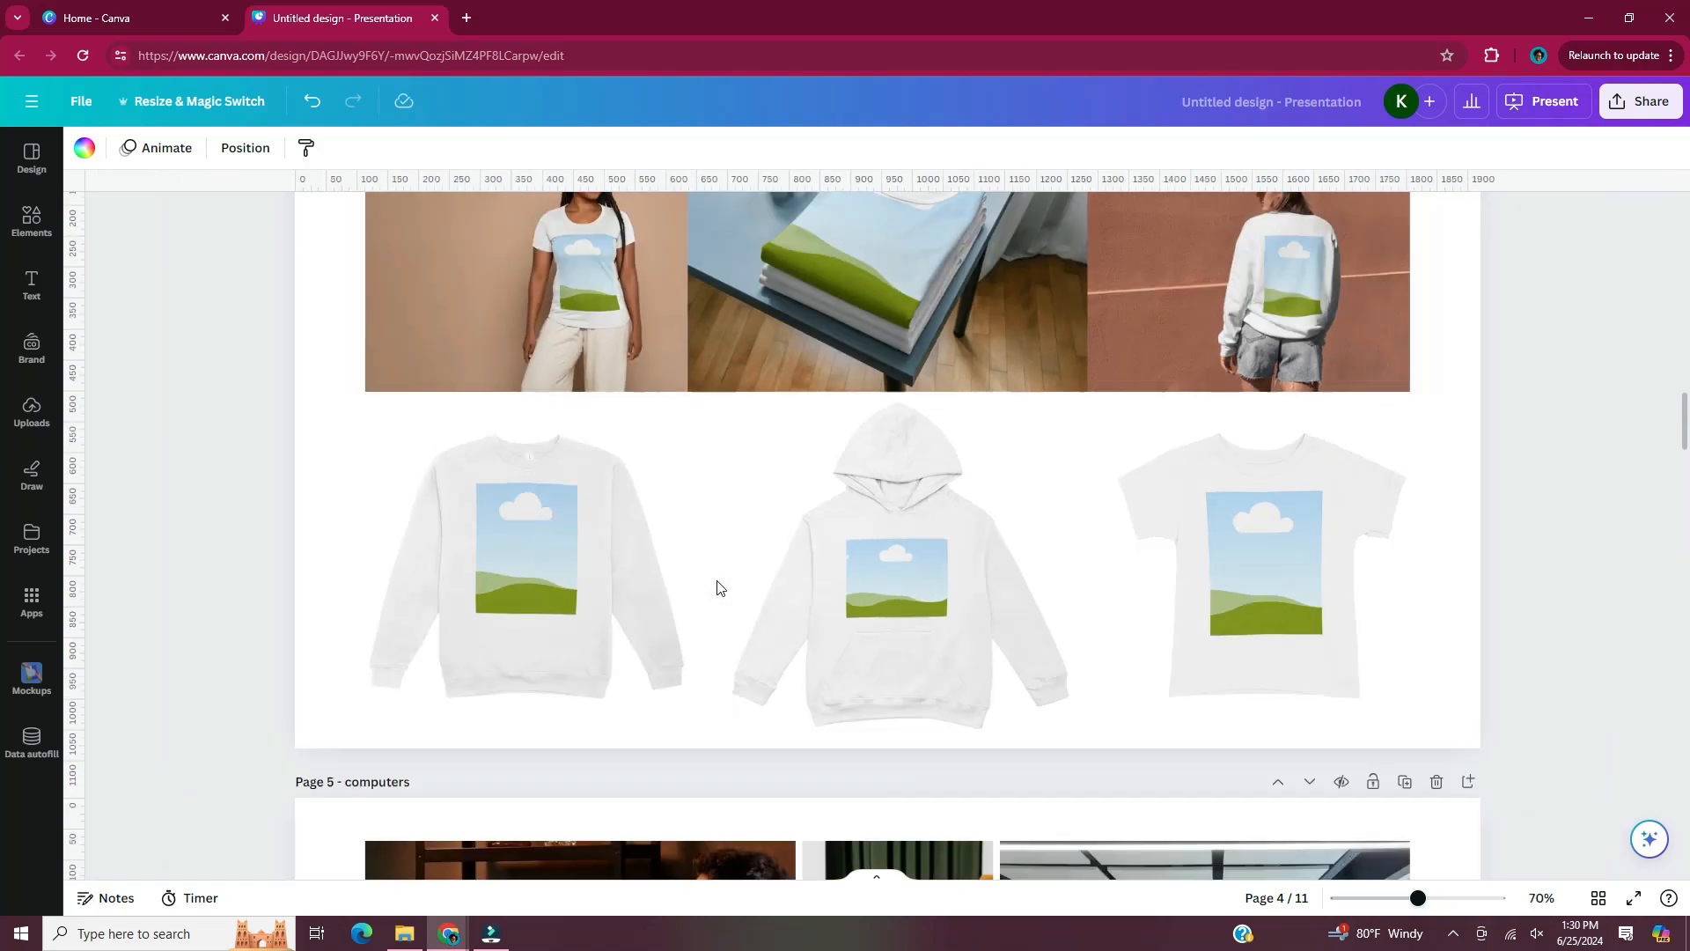
Examine the computer mockups on page 5 up close, from the man's desk laptop and office desktop to the draped-fabric laptop scene
scroll(717, 585, "down", 5)
scroll(717, 587, "down", 1)
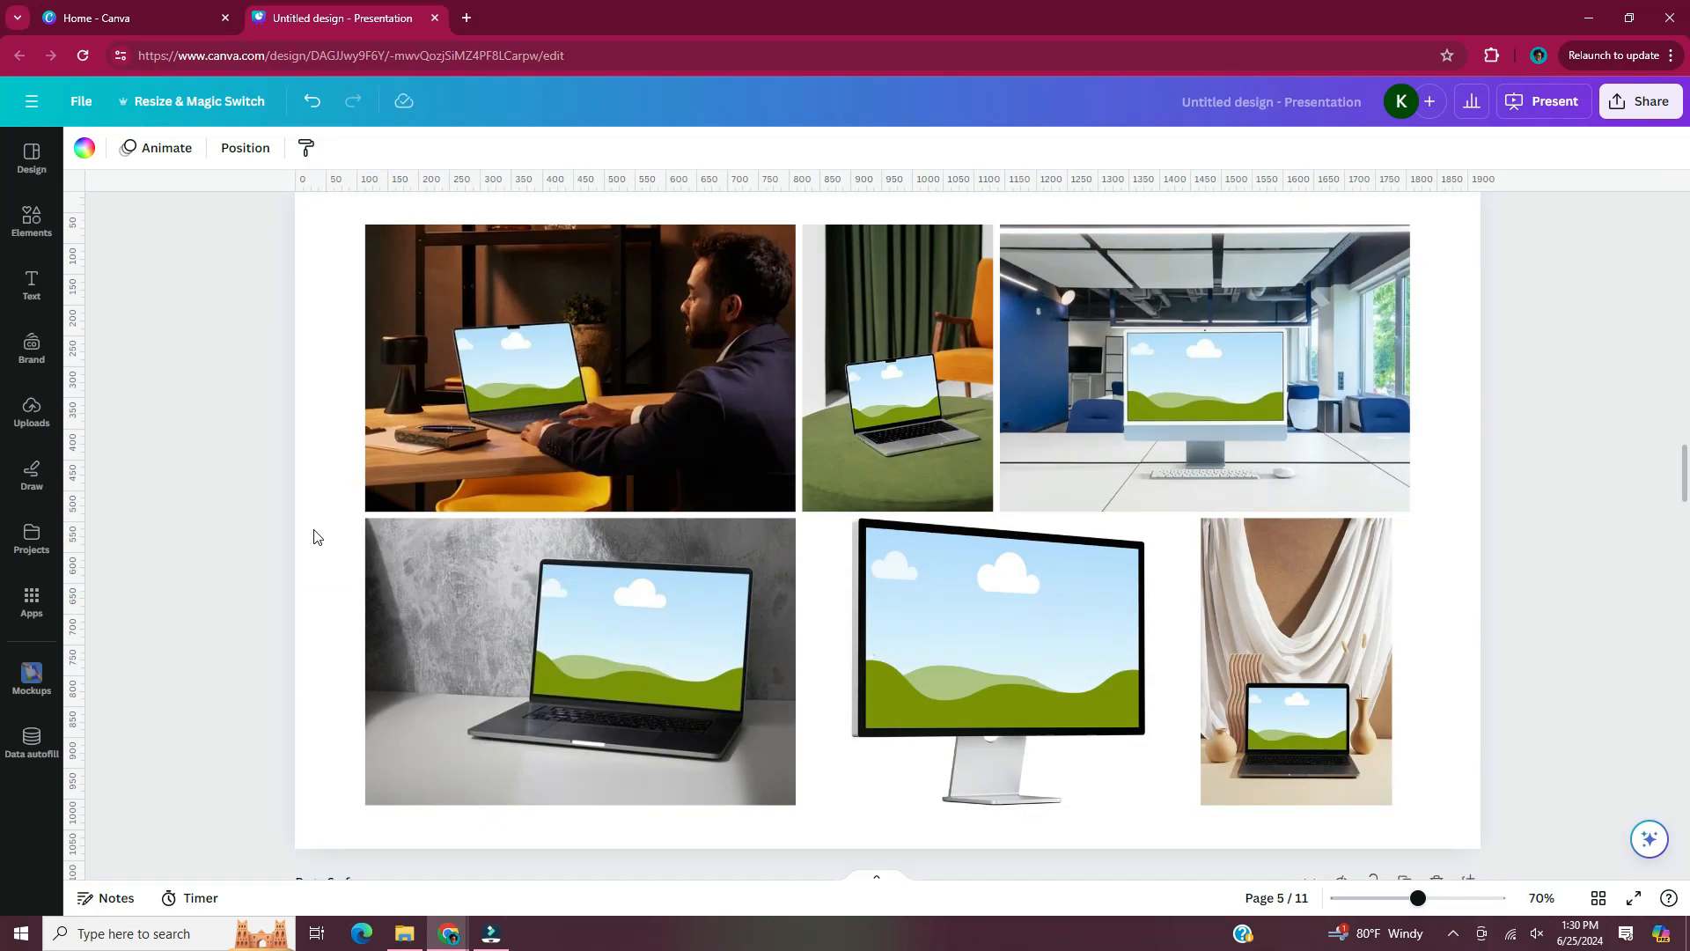
scroll(329, 495, "up", 3, "ctrl")
scroll(329, 495, "up", 1)
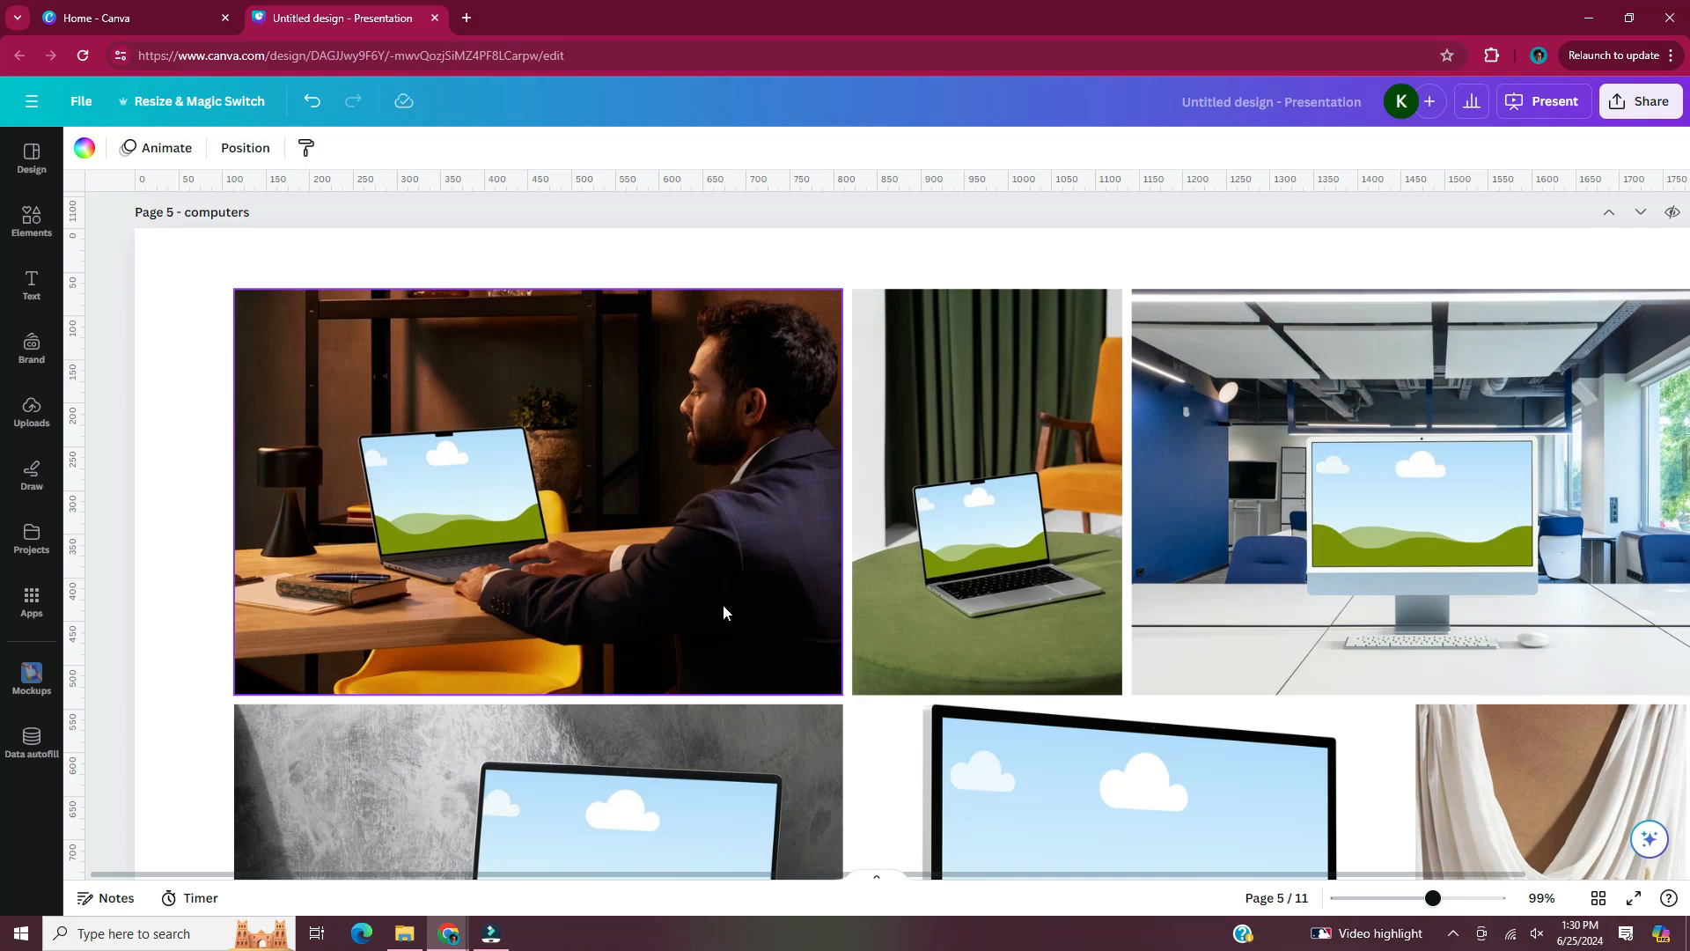
scroll(943, 522, "right", 2)
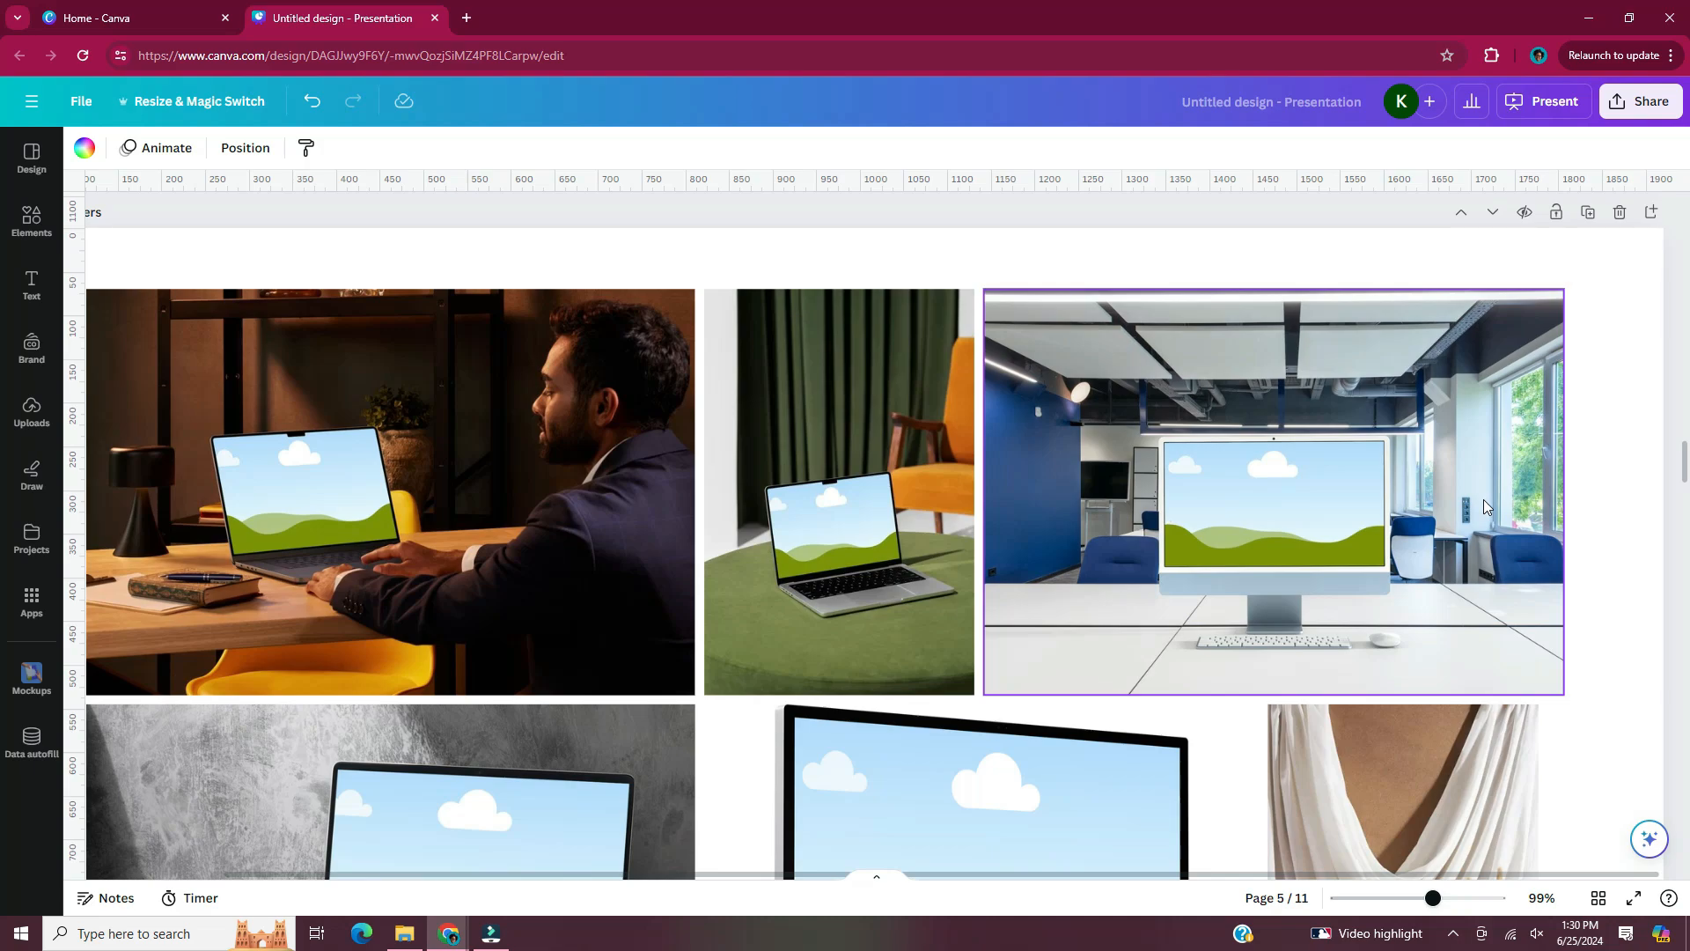
scroll(1498, 488, "down", 4)
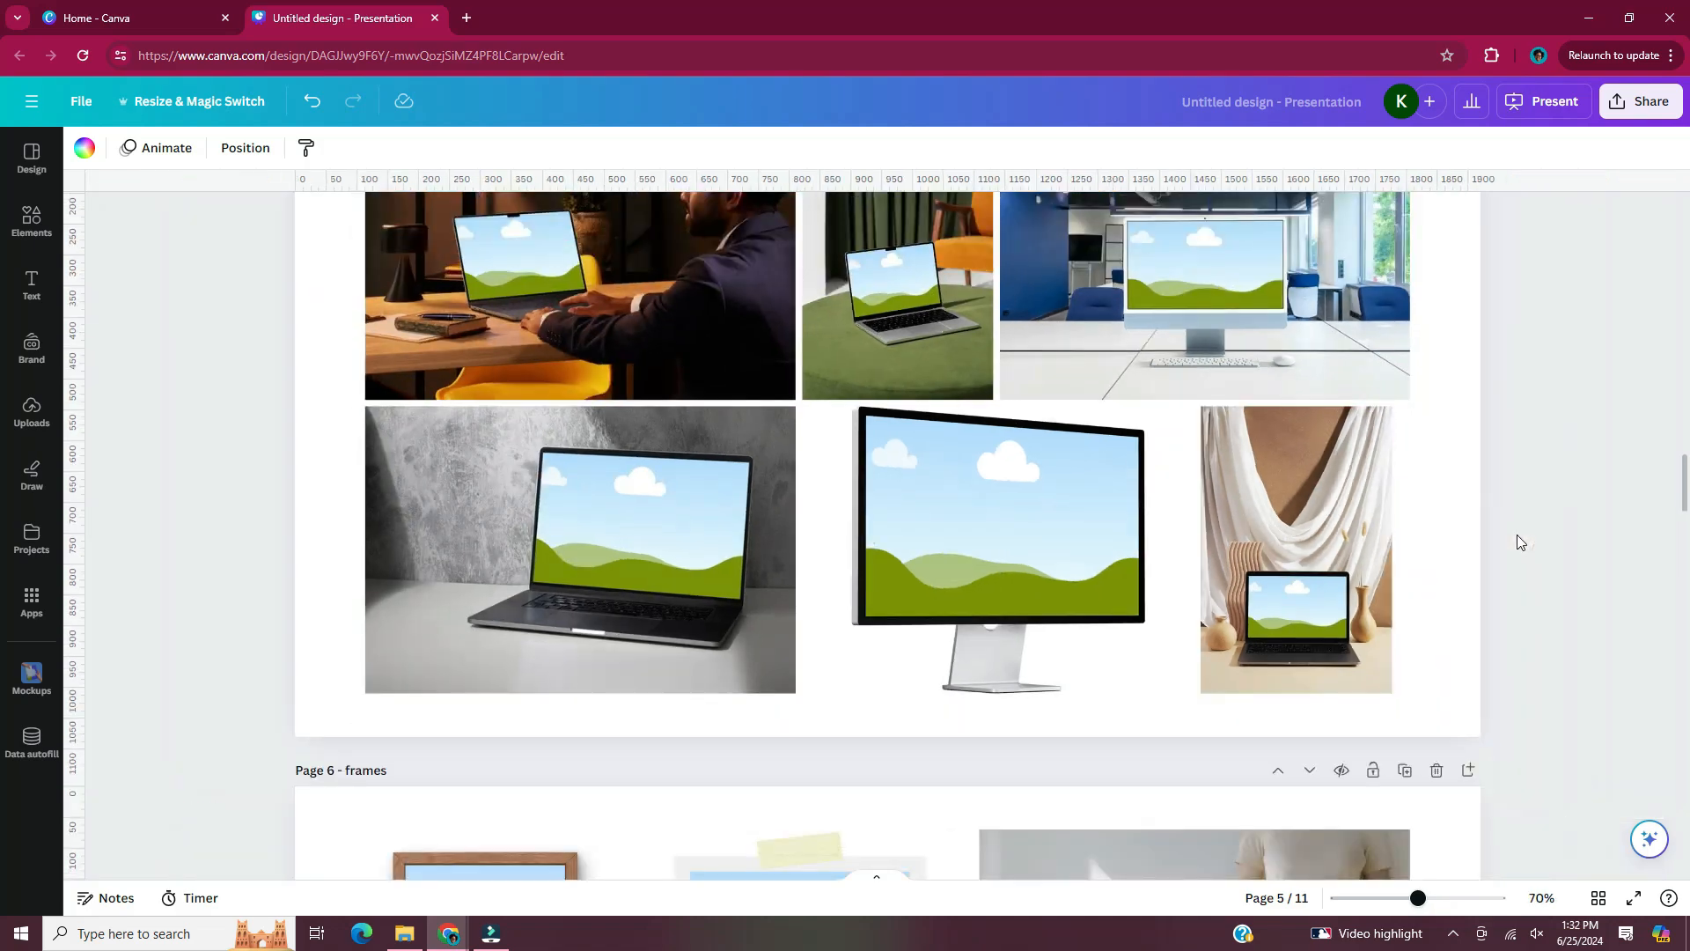
Examine the frame mockups on page 6 up close, including the wooden frame, taped instant photo, video player and wall frame
scroll(1517, 535, "down", 1)
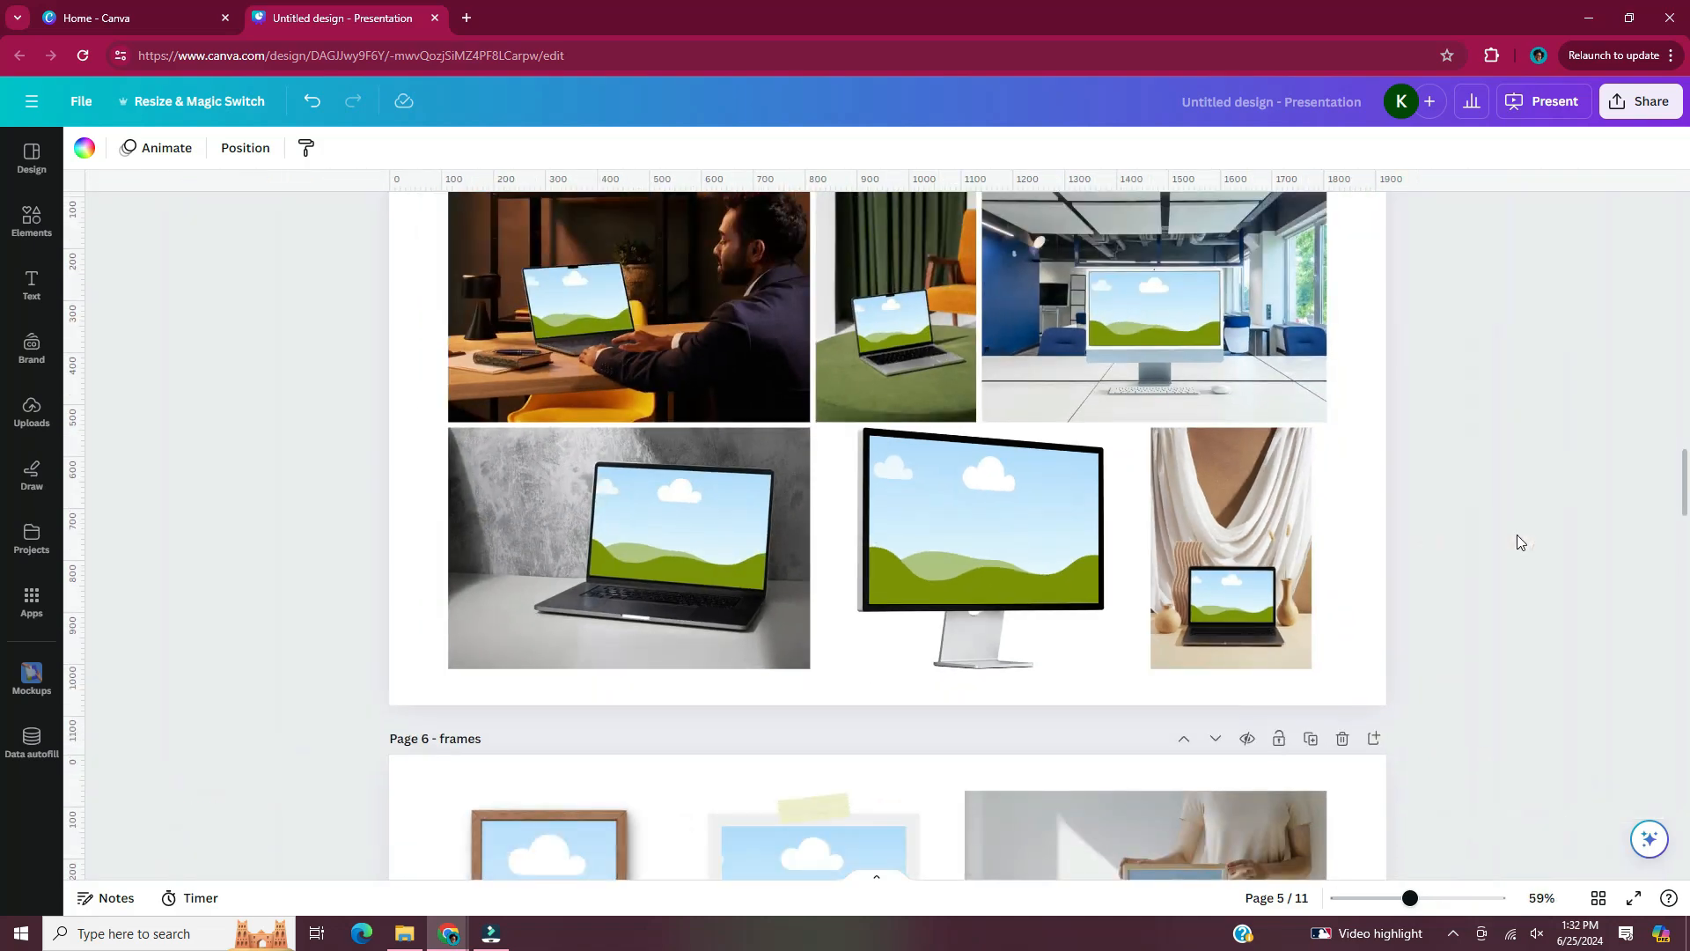
scroll(1517, 535, "down", 3)
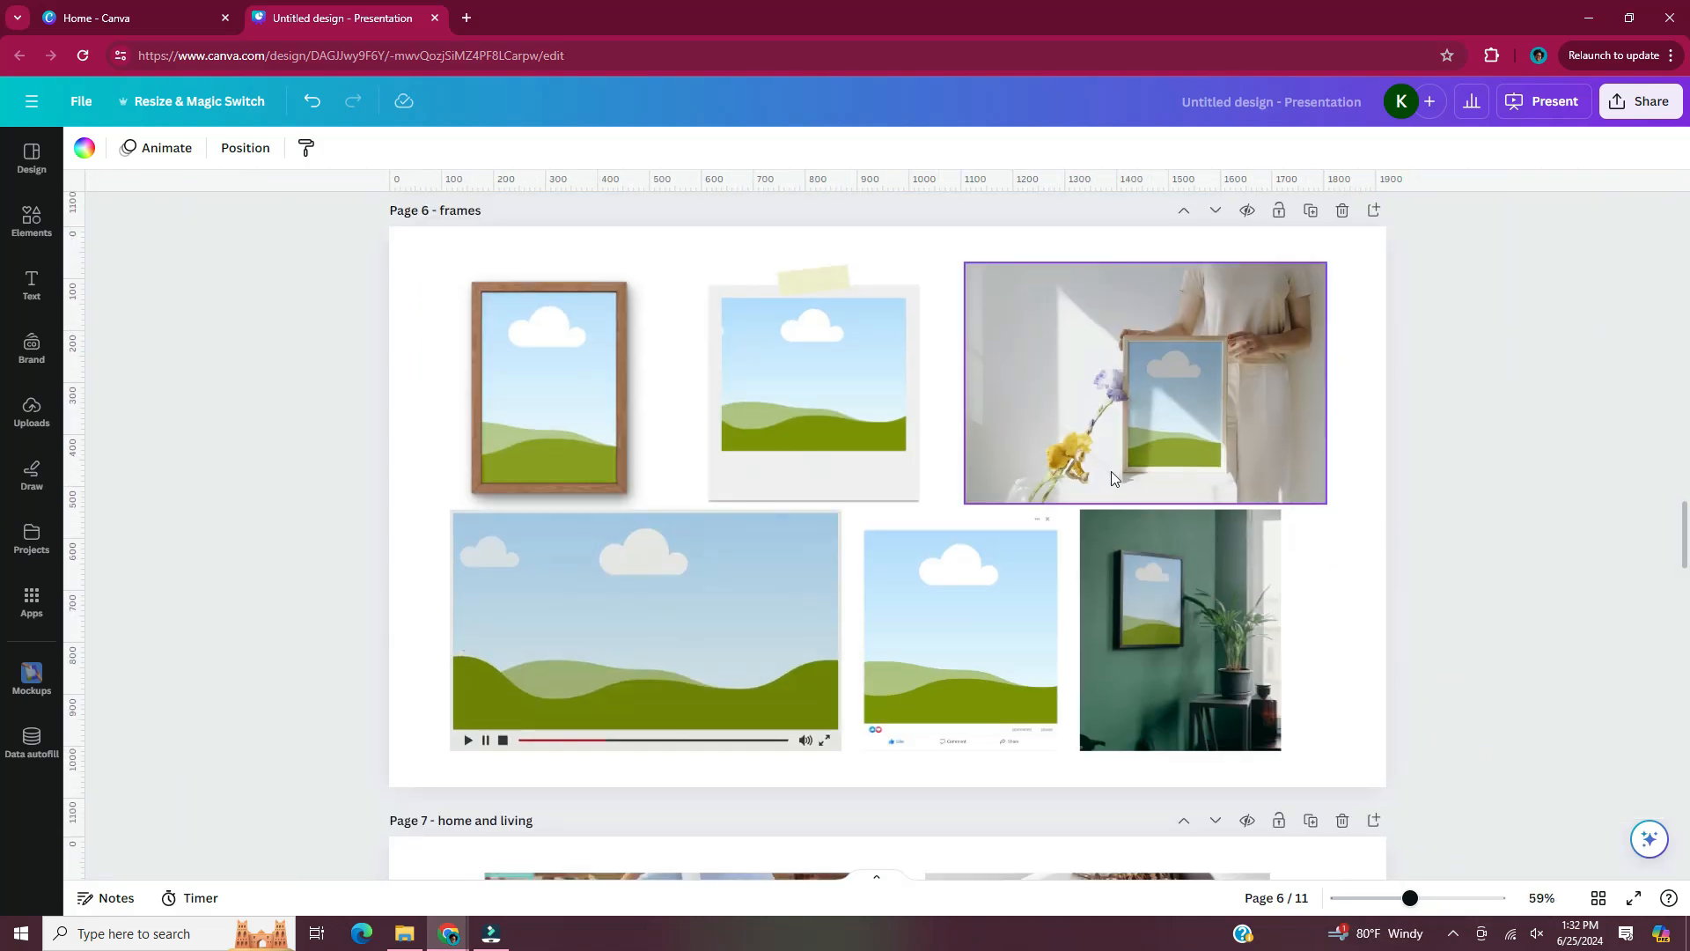
scroll(893, 458, "up", 3)
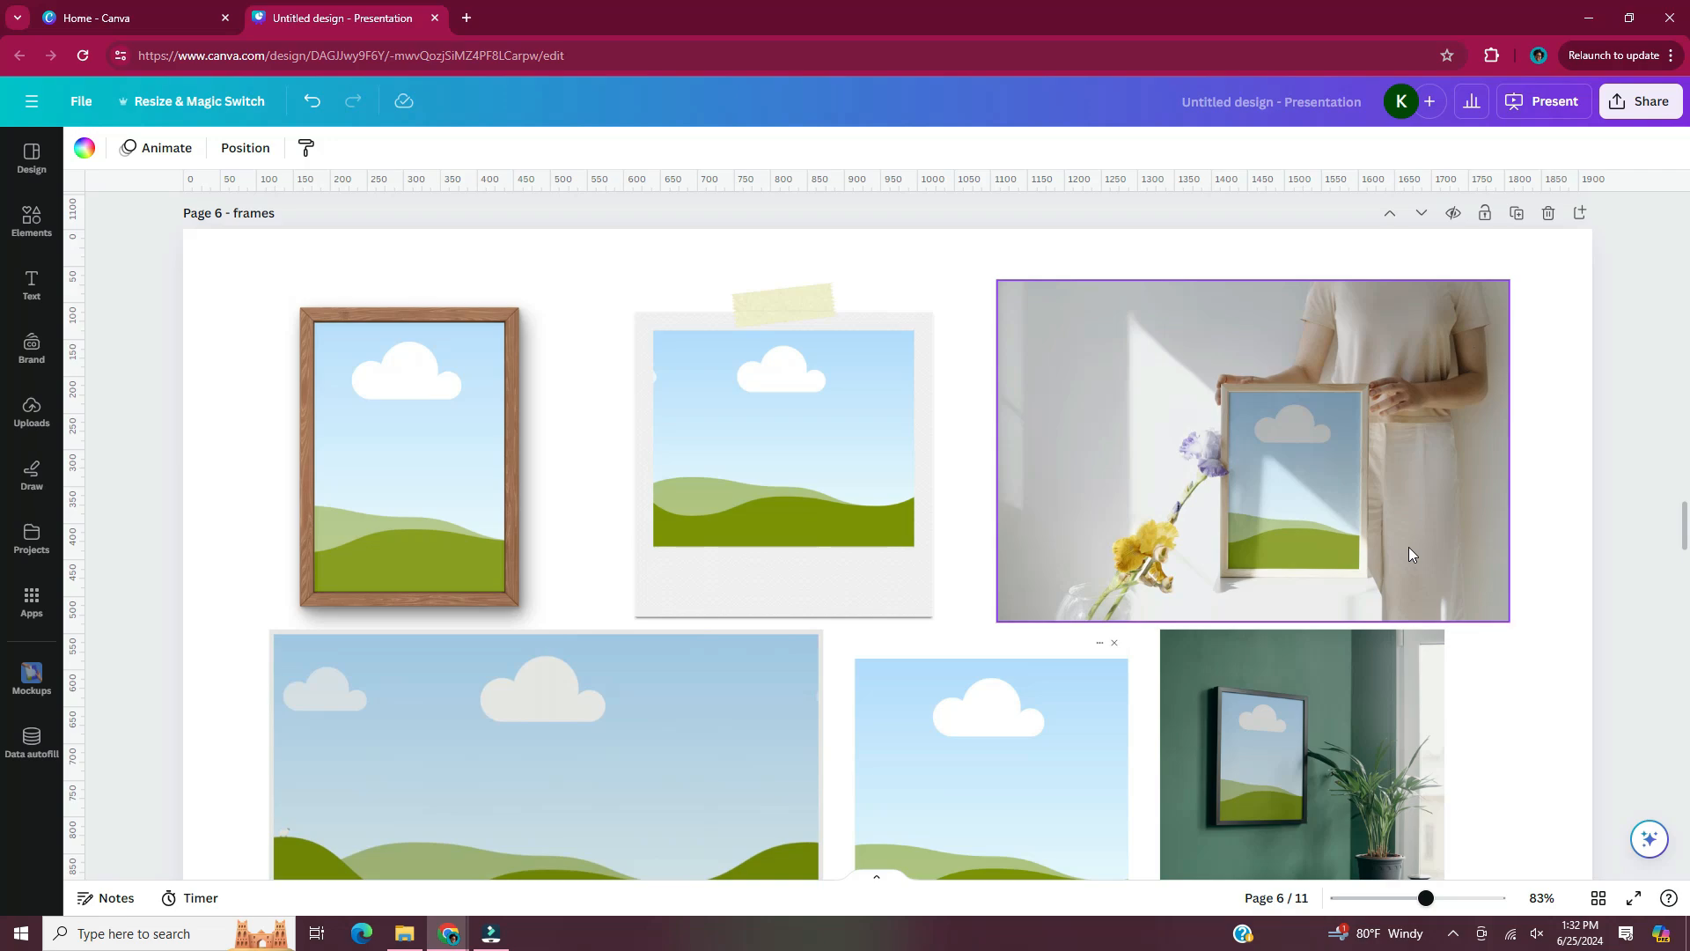
scroll(1409, 552, "down", 3)
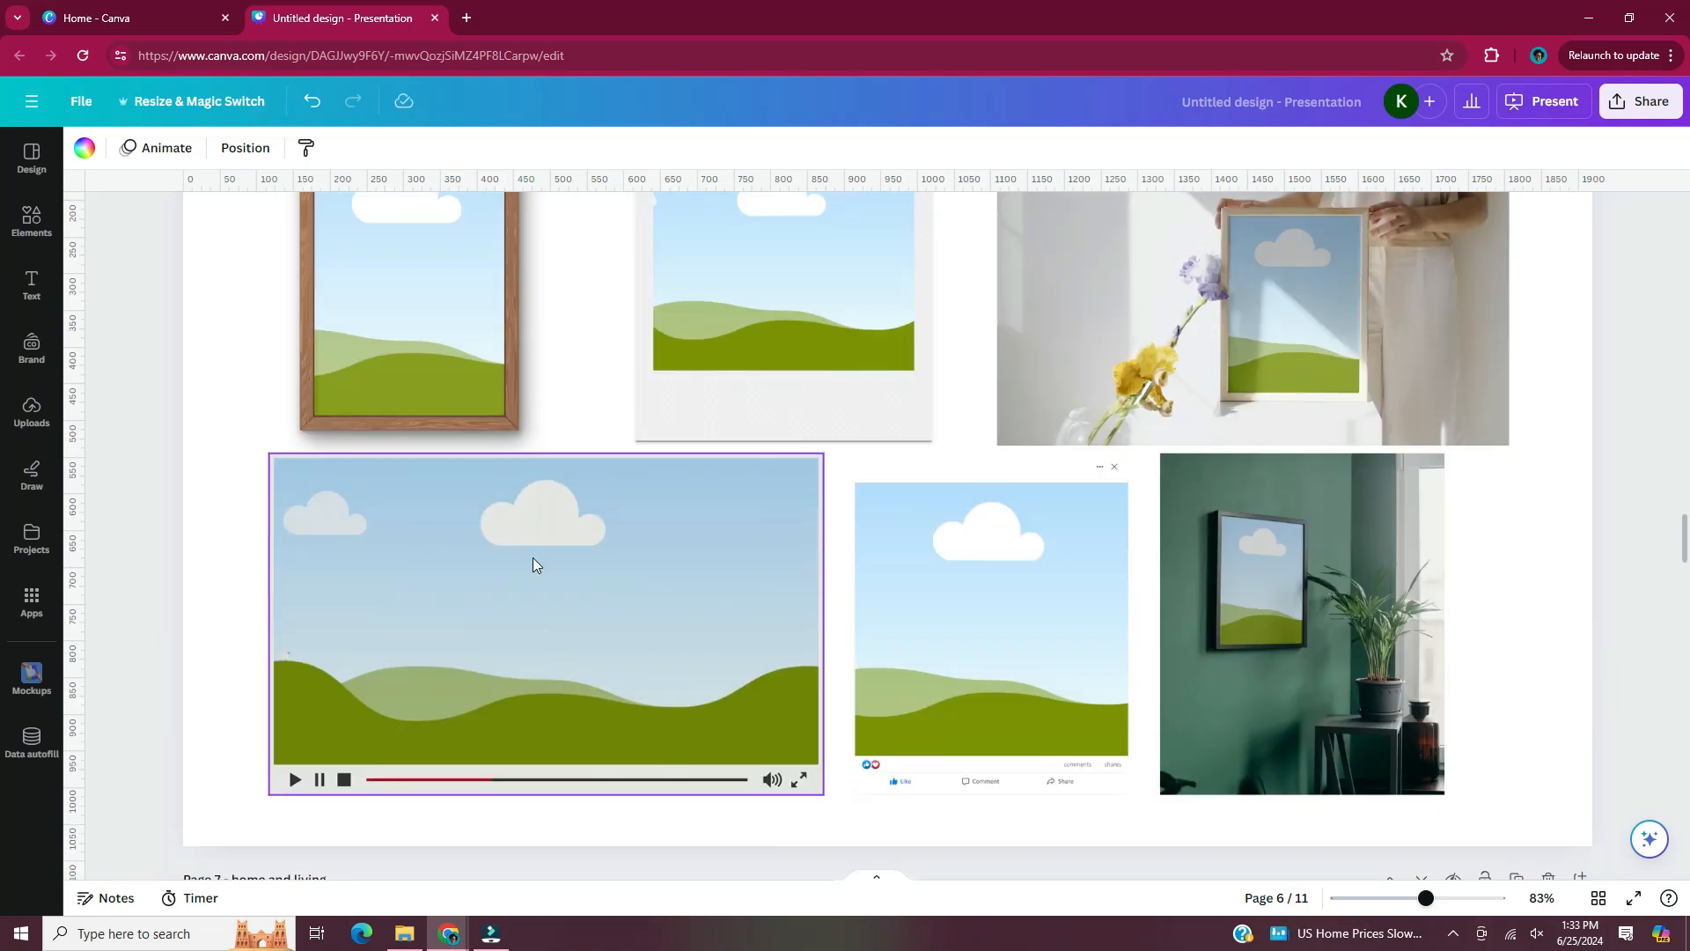
Examine the home and living mockups on page 7 up close, covering the tote bag, mug and two pillow scenes
scroll(532, 566, "down", 3, "ctrl")
scroll(582, 557, "down", 5)
scroll(583, 565, "up", 2, "ctrl")
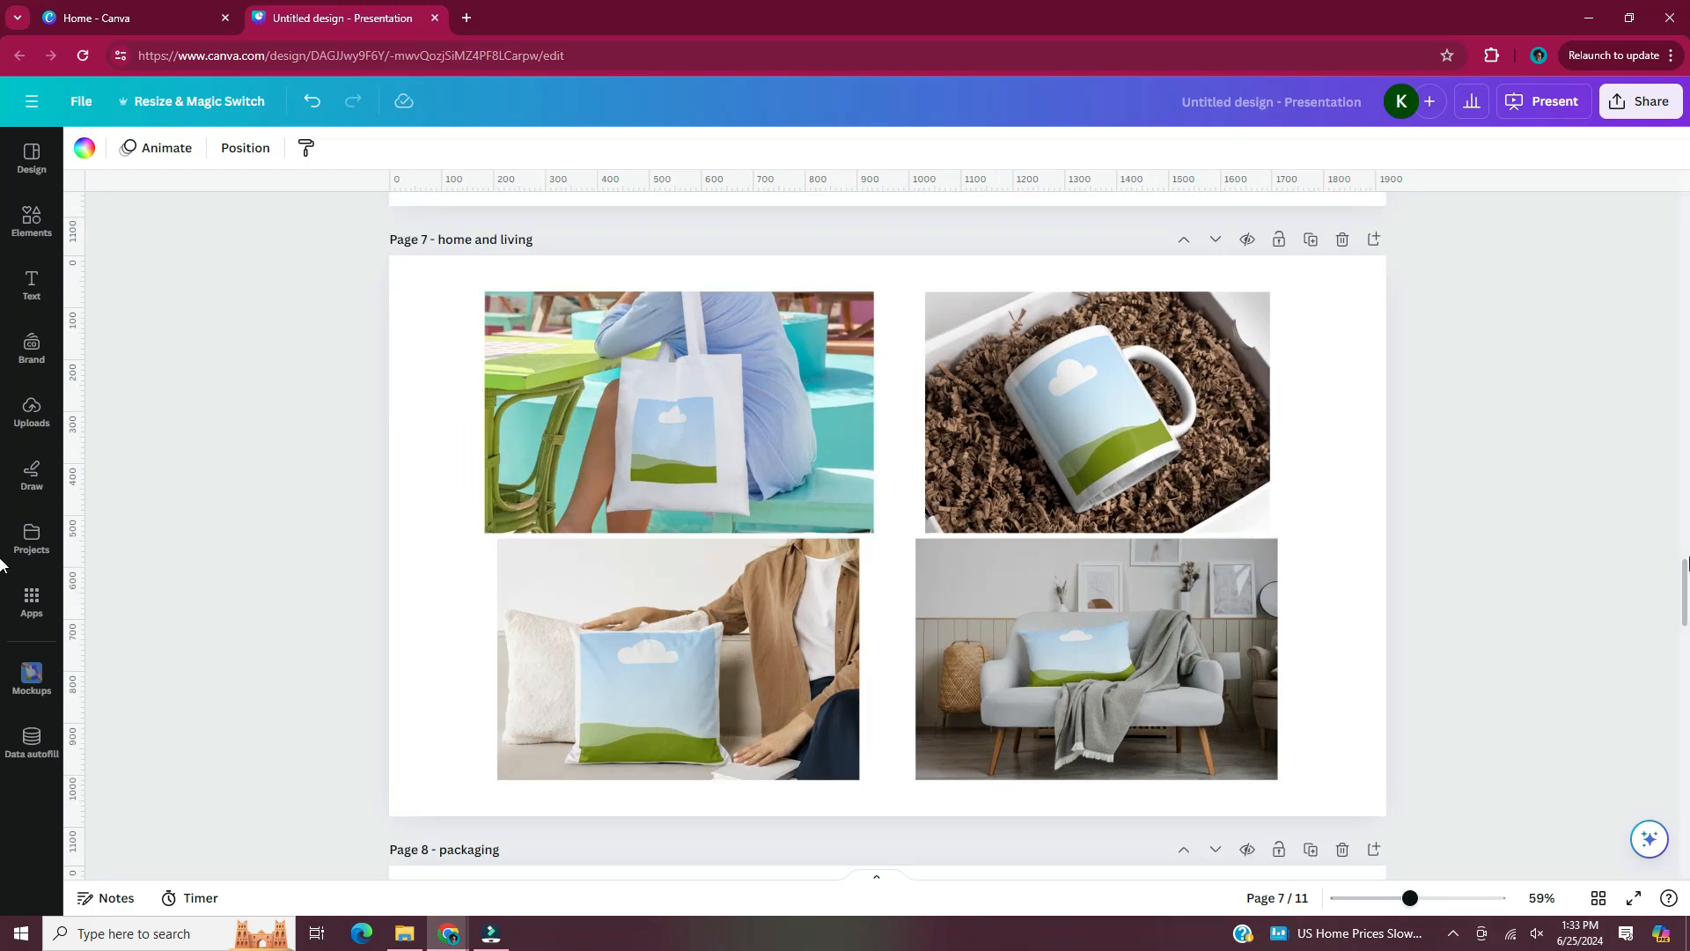
scroll(775, 467, "up", 3, "ctrl")
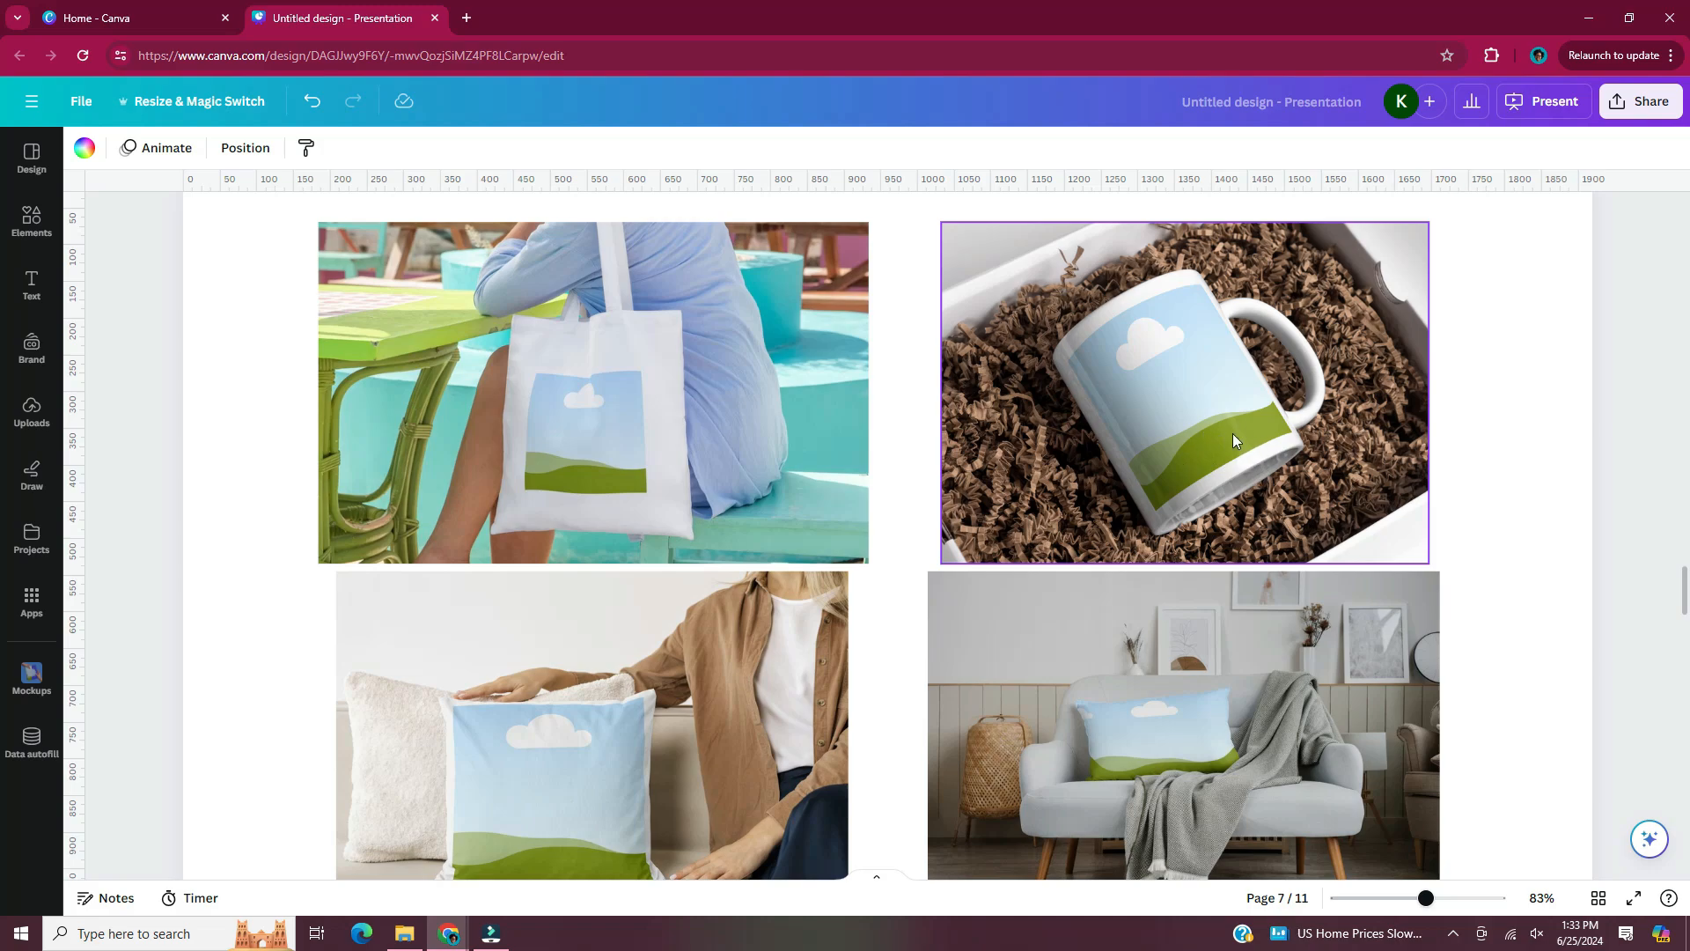
scroll(1269, 567, "down", 2)
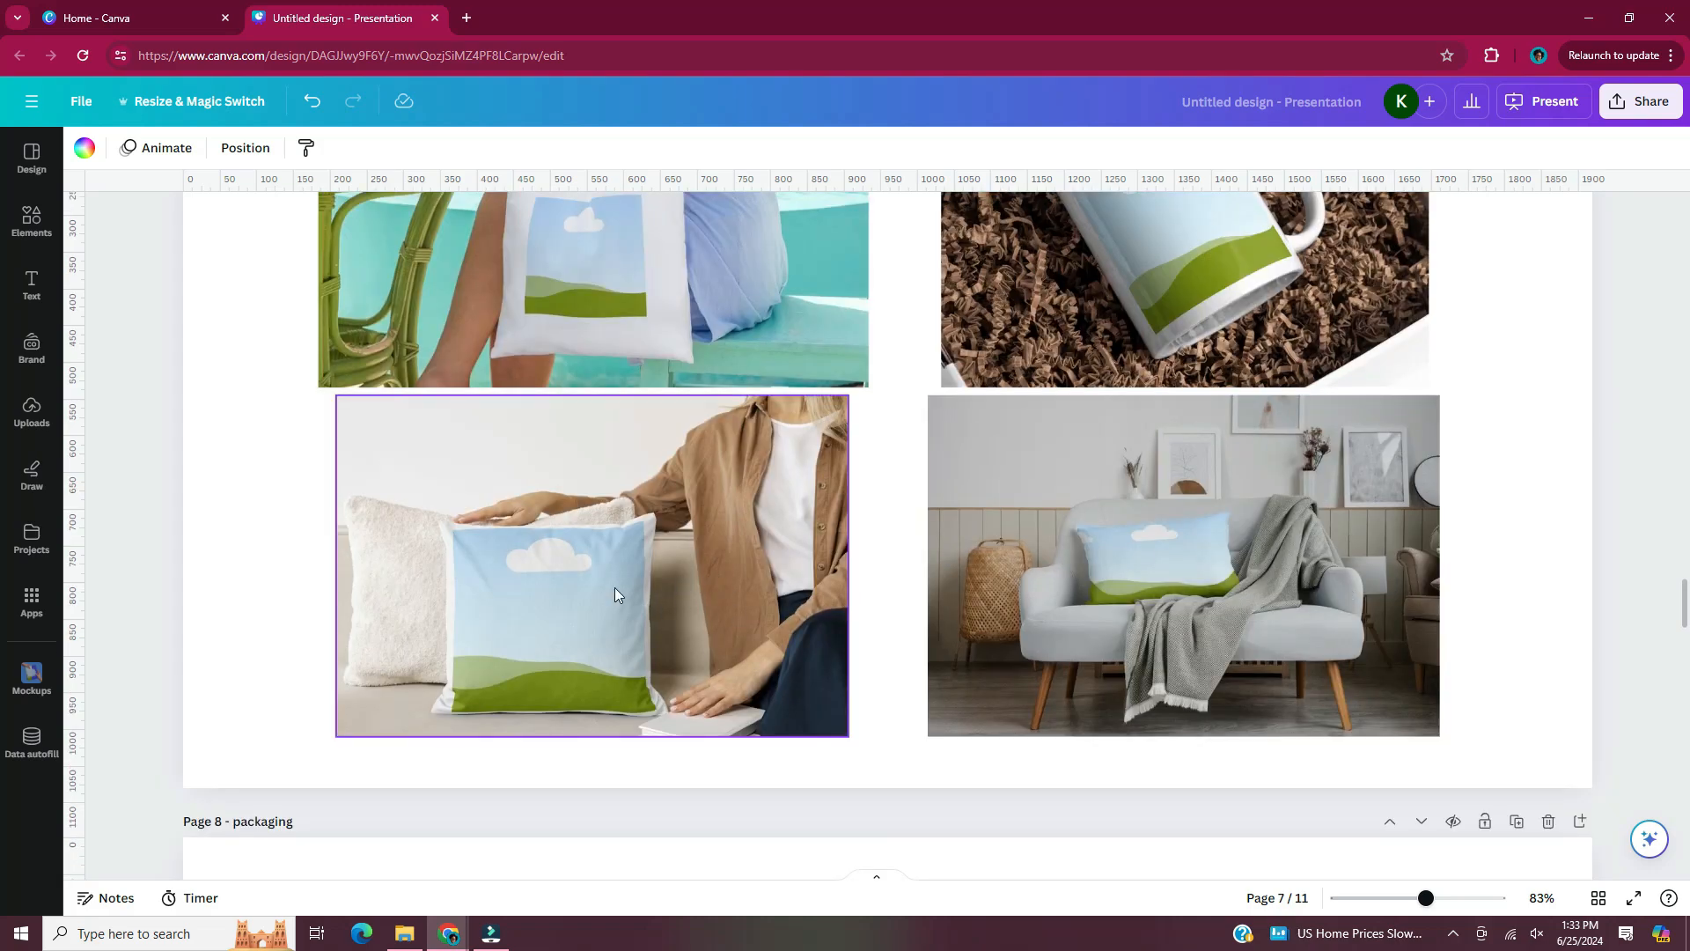
Examine the packaging mockups on page 8 up close, from the small bottle, tube and pouch to the box and paper bags
scroll(814, 573, "down", 3, "ctrl")
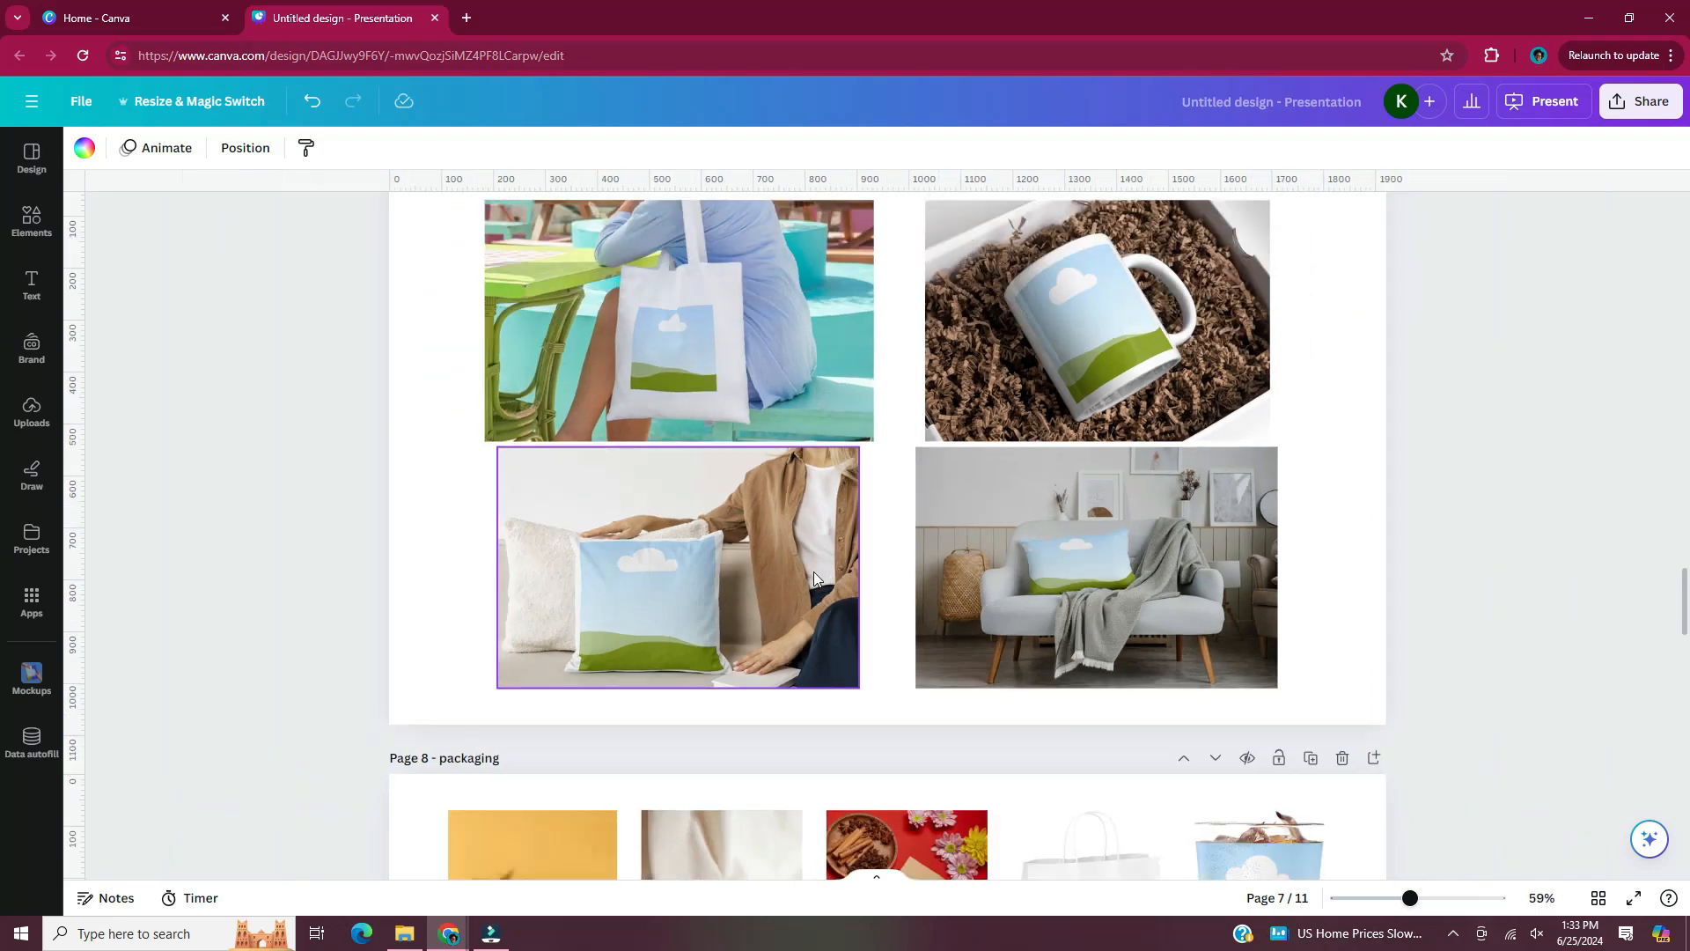
scroll(814, 572, "down", 5)
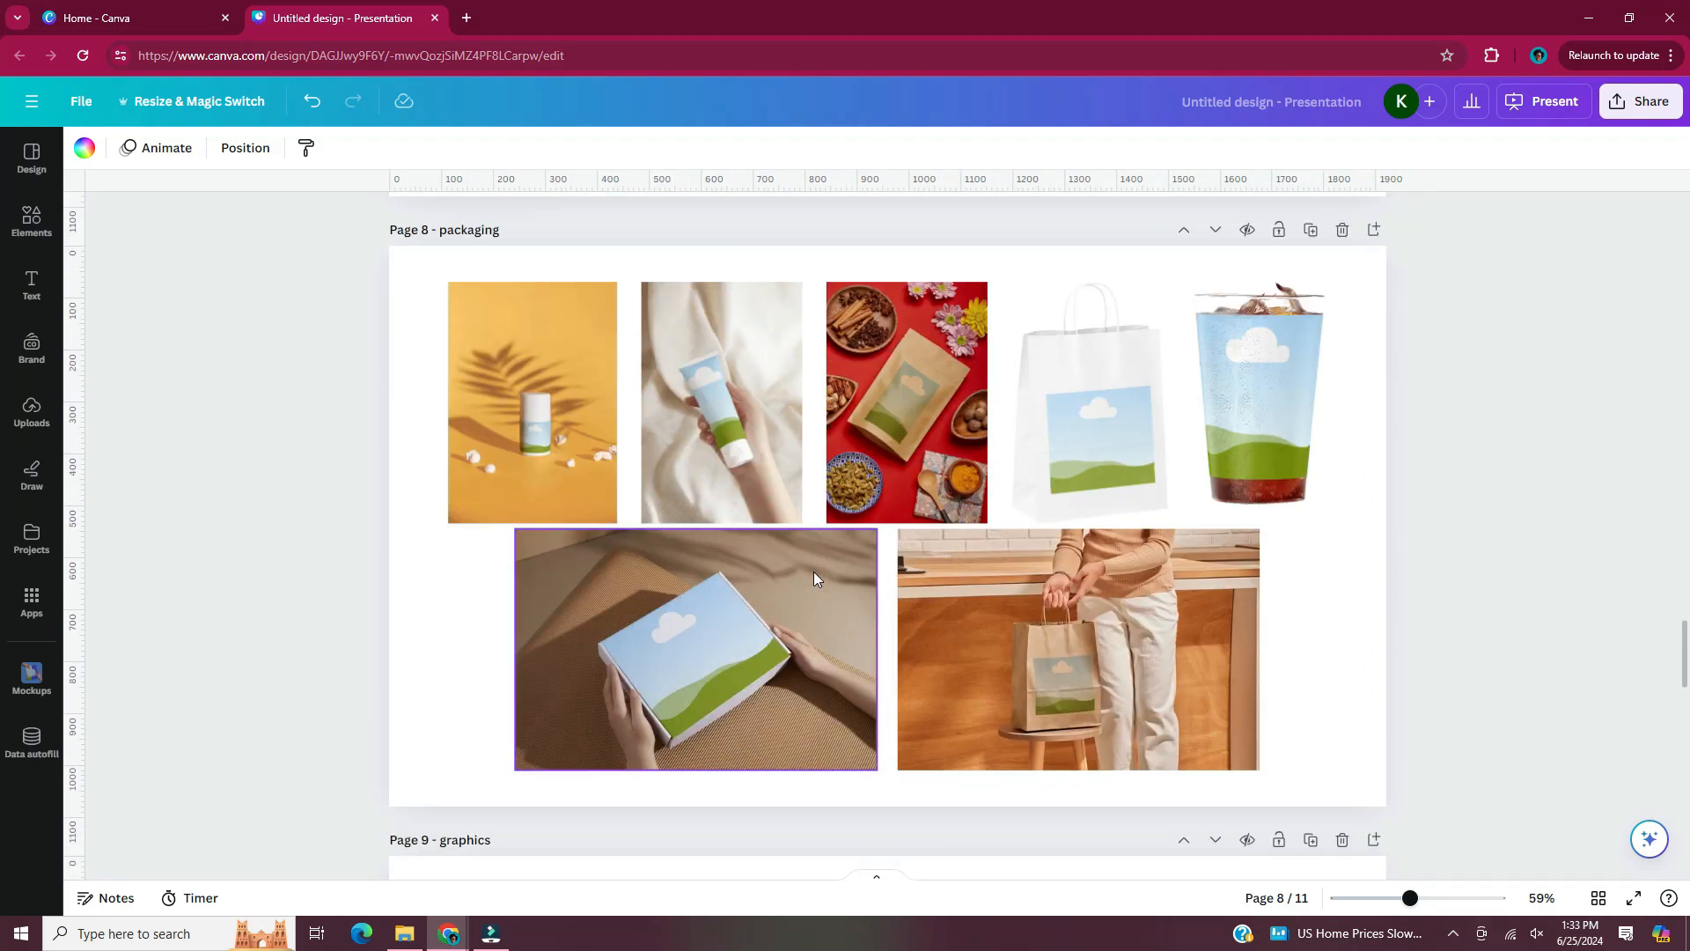
scroll(662, 509, "up", 4, "ctrl")
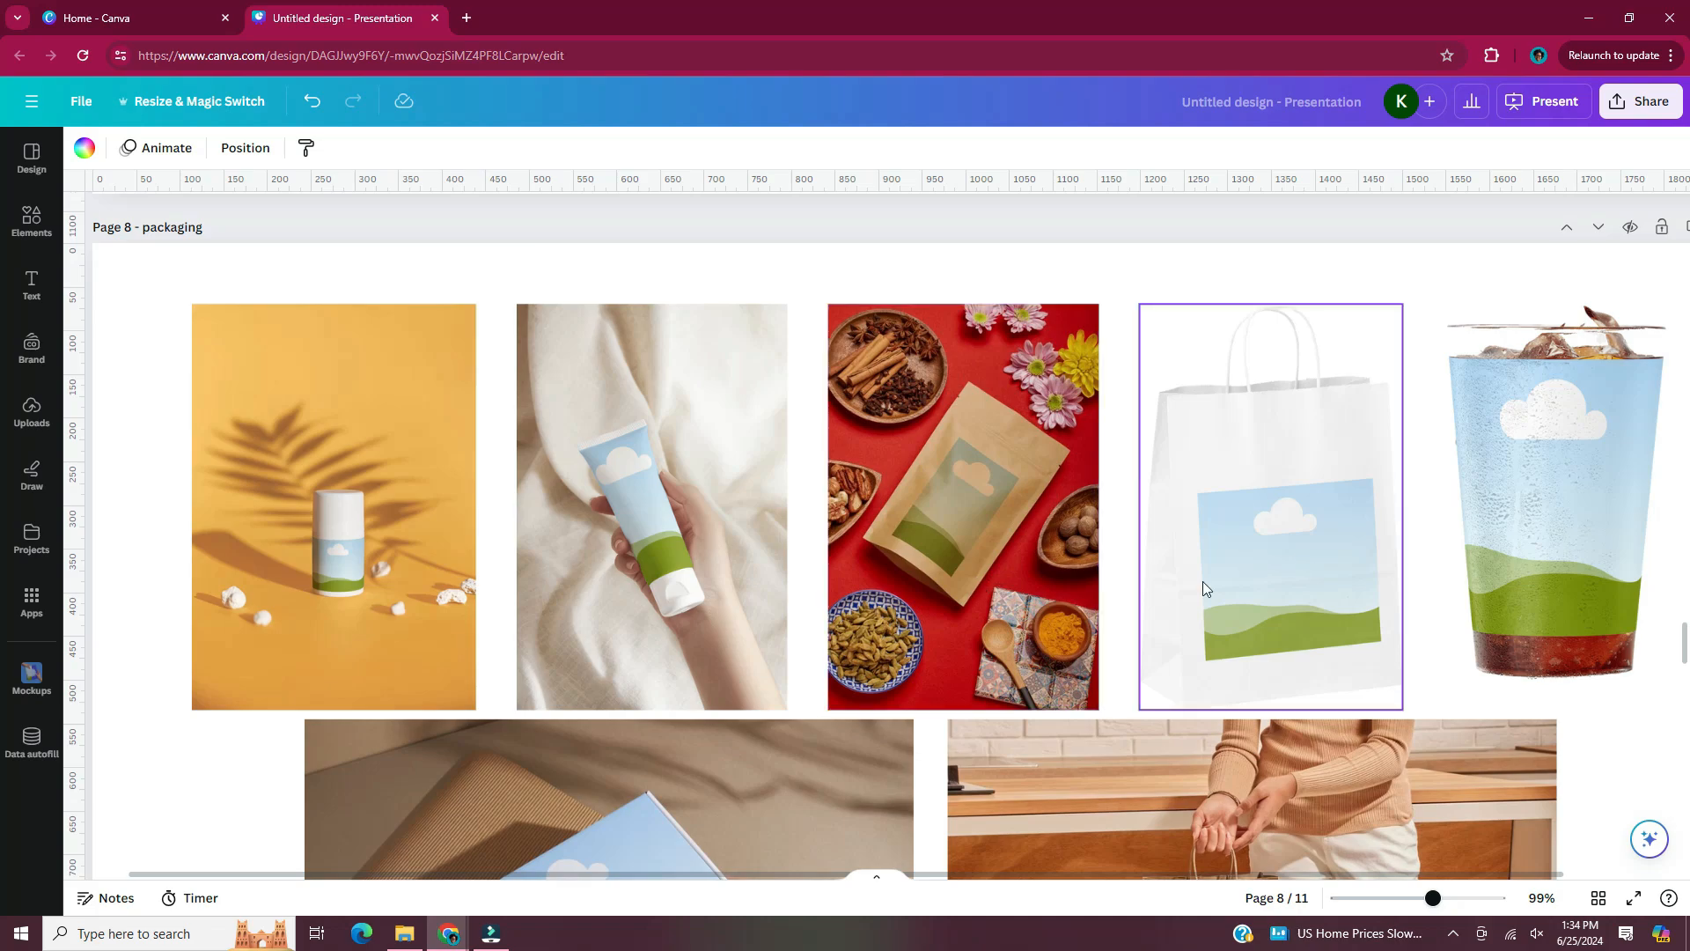
scroll(1539, 487, "right", 1)
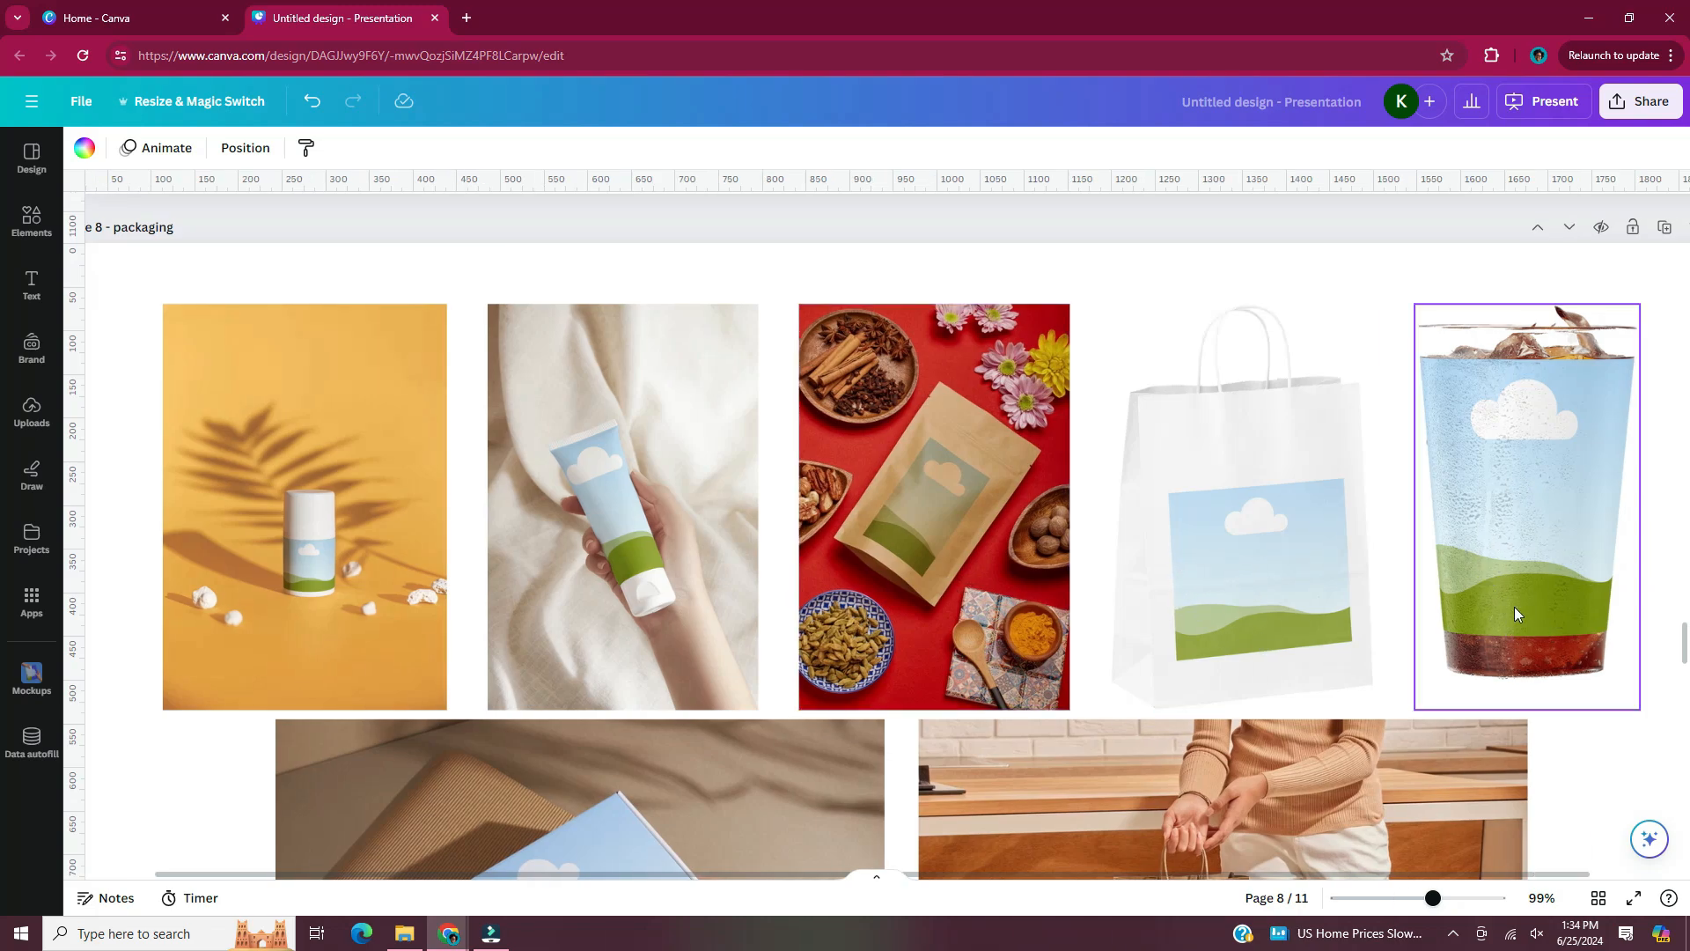
scroll(1515, 607, "down", 4)
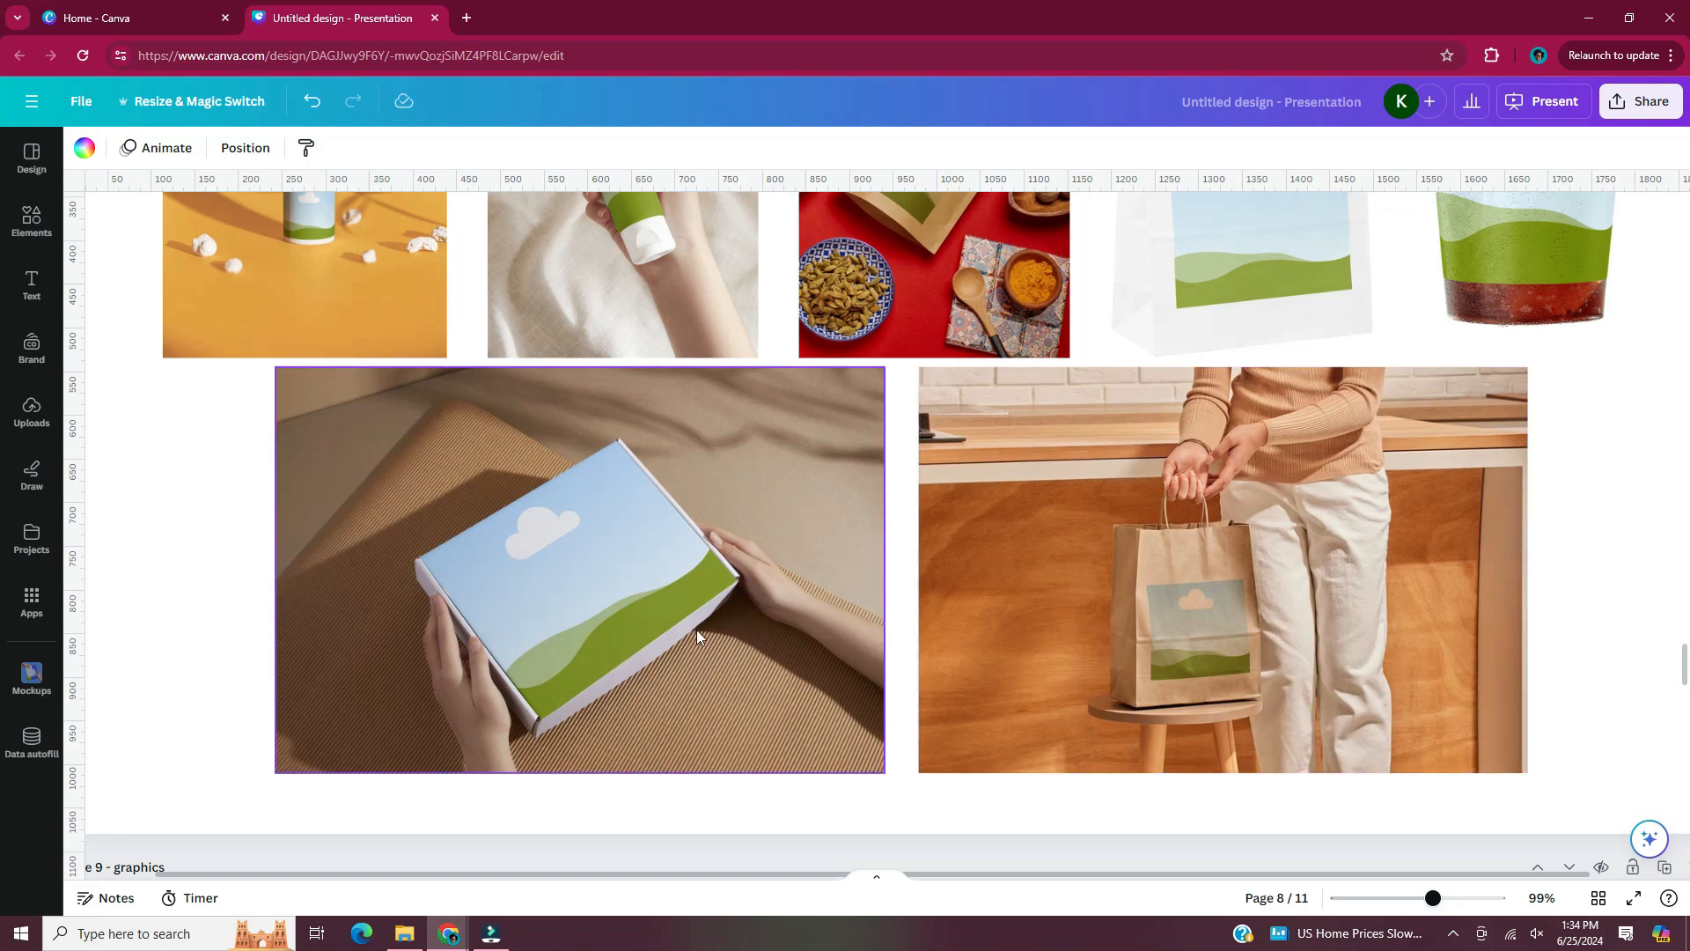
Examine the graphics mockups on page 9 up close, covering the illustrated laptop, social media post and two desktop monitors
scroll(423, 664, "down", 9)
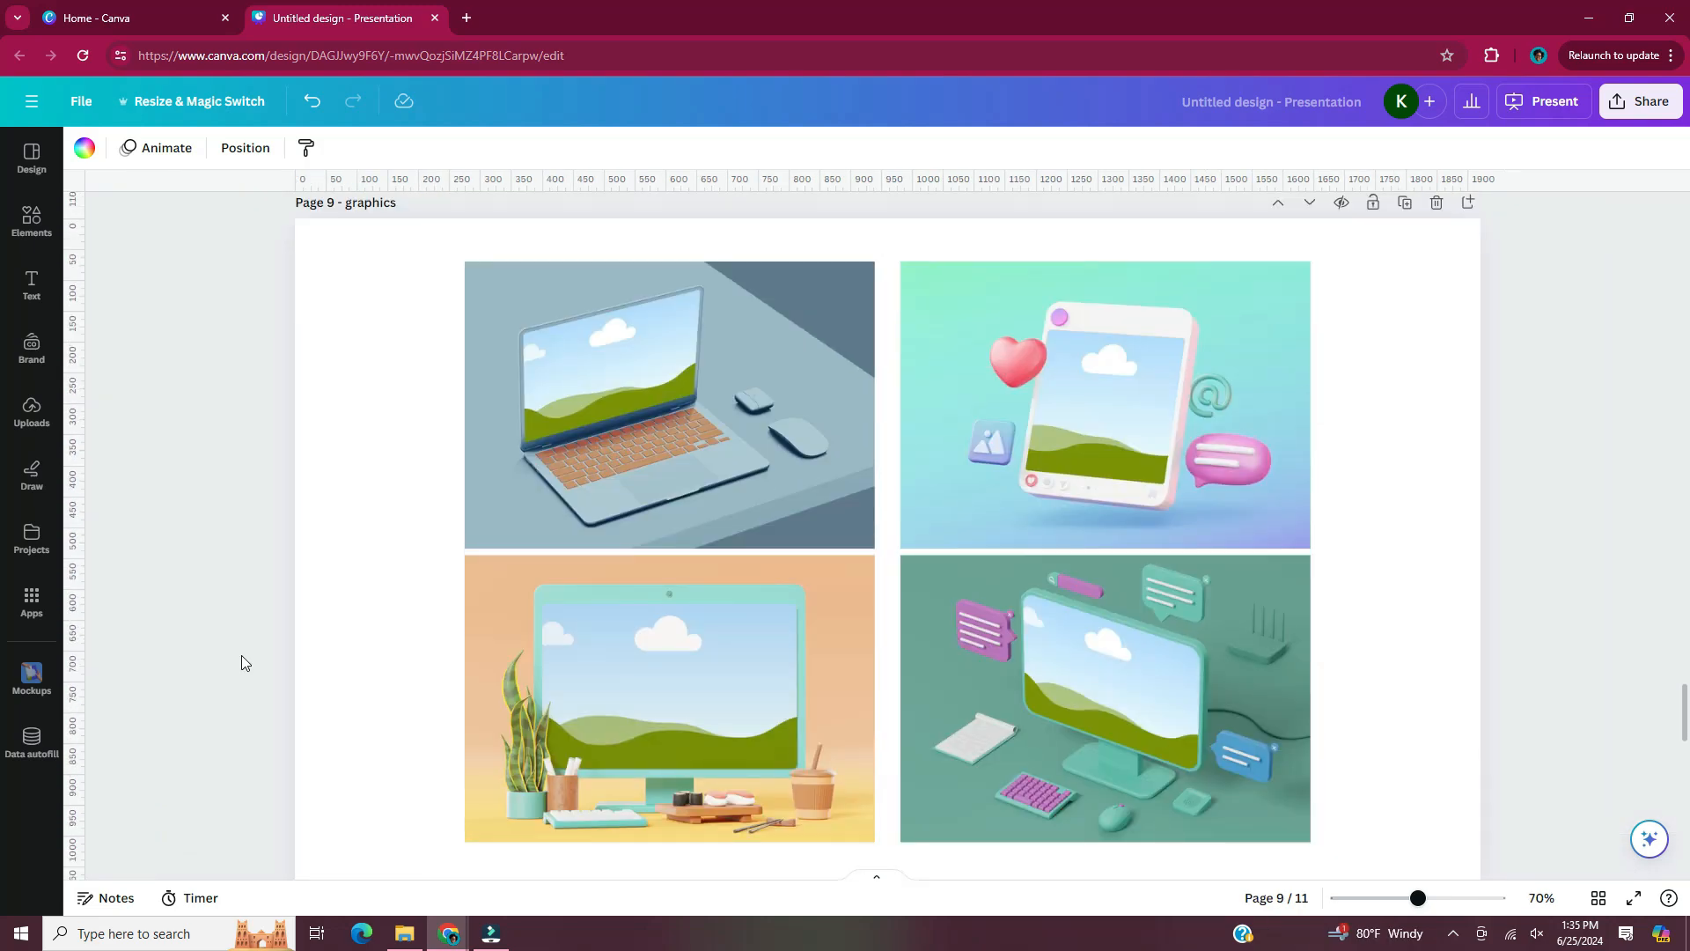
scroll(441, 596, "up", 3)
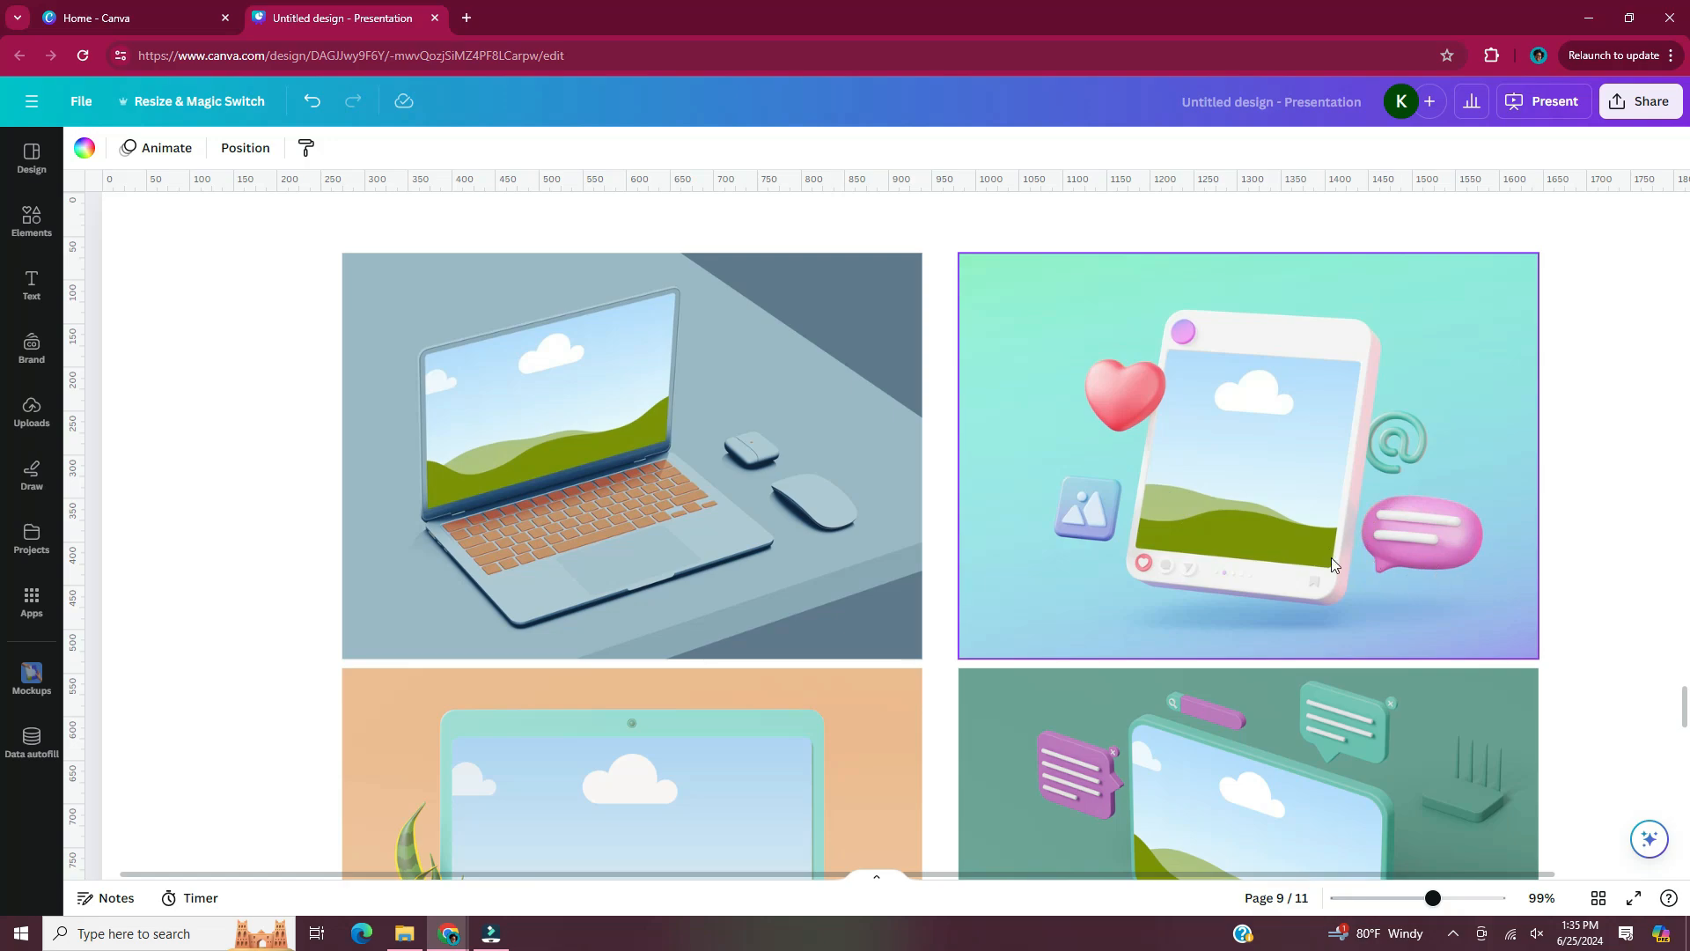
scroll(1403, 546, "down", 4)
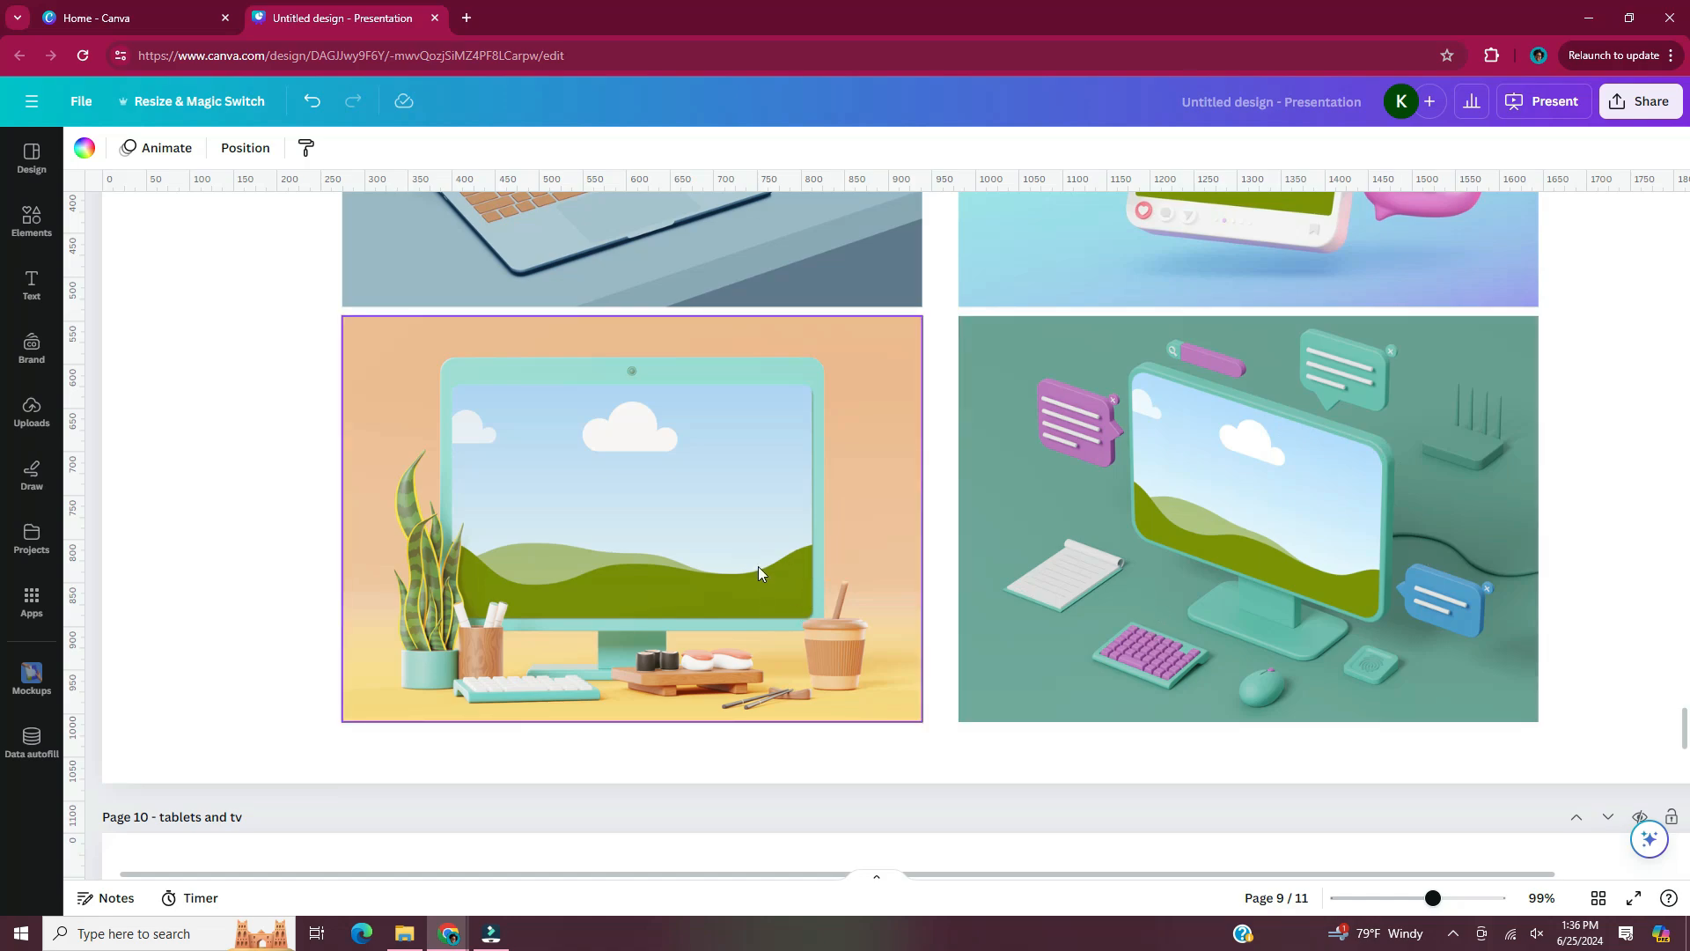
Examine the tablet and TV mockups on page 10 up close, including the living-room TV, handheld tablets and meeting-room screen
scroll(758, 573, "down", 3, "ctrl")
scroll(758, 573, "down", 6)
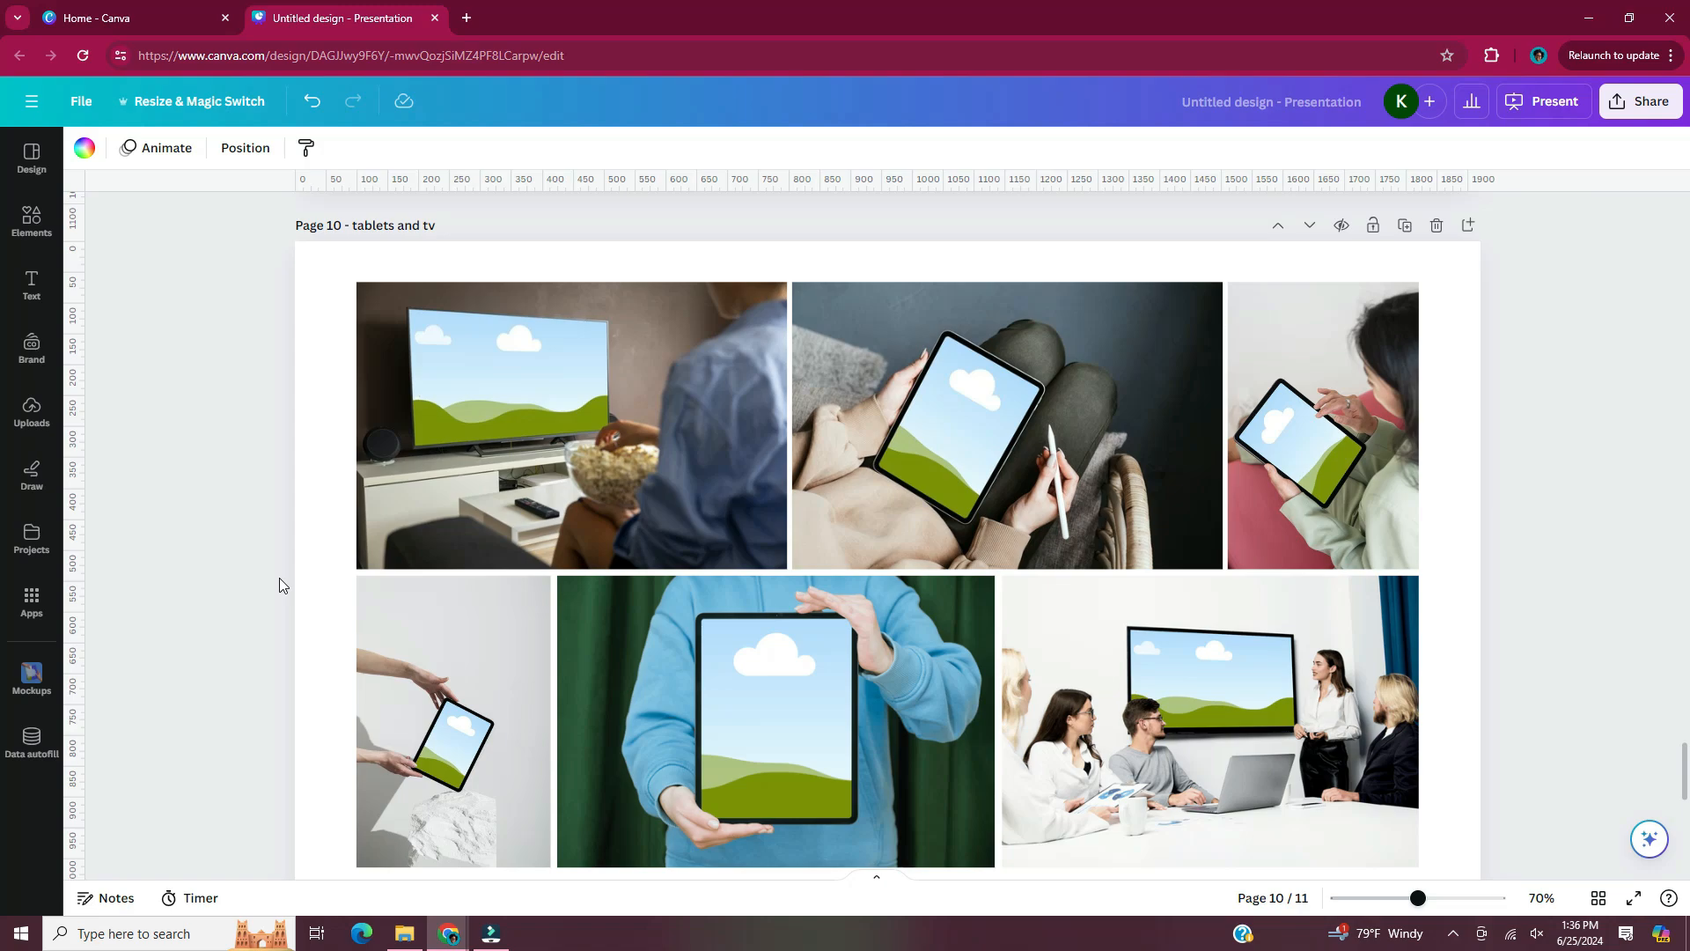
scroll(460, 462, "up", 3, "ctrl")
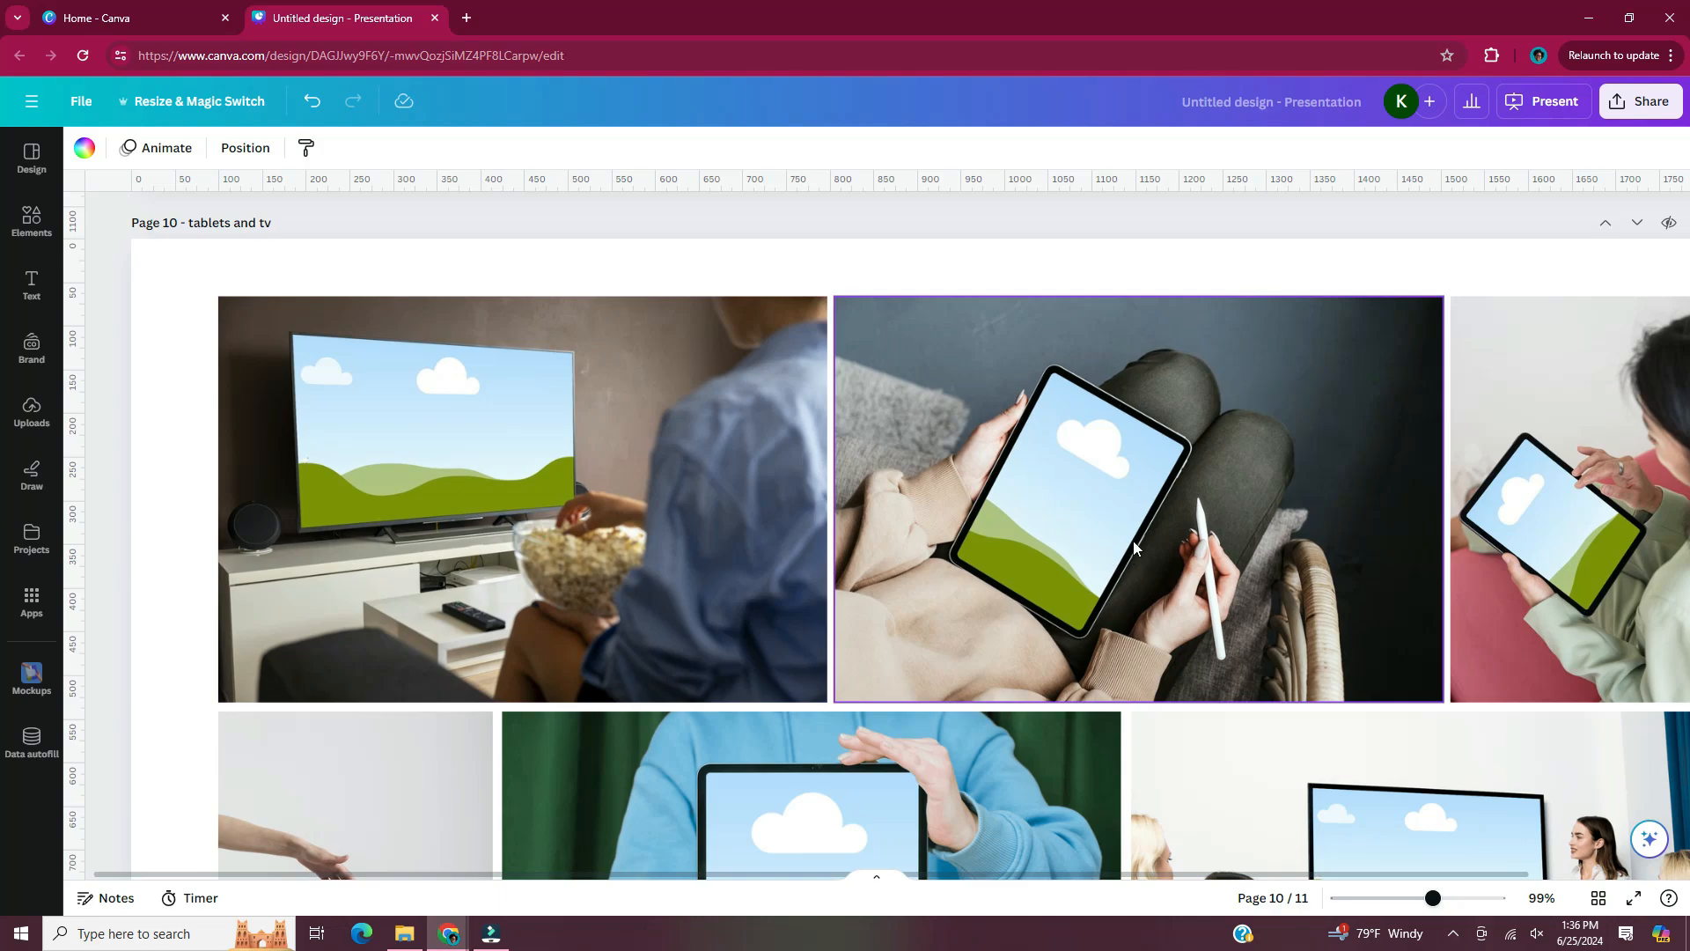
scroll(1196, 562, "right", 2)
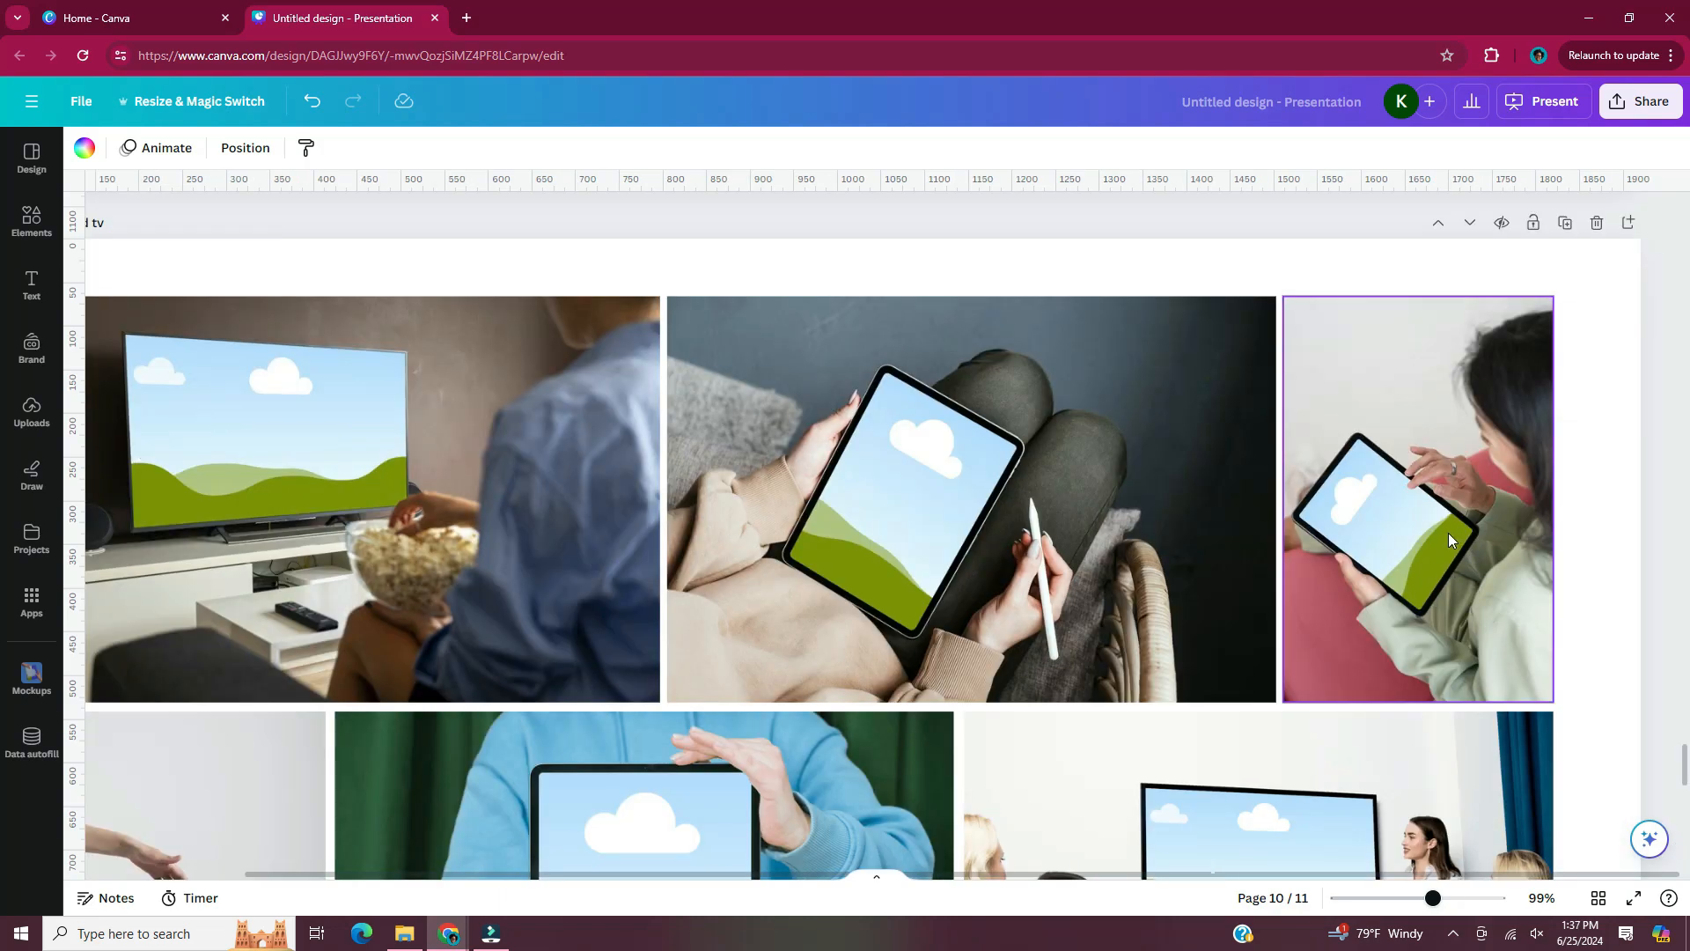
scroll(1451, 539, "down", 4)
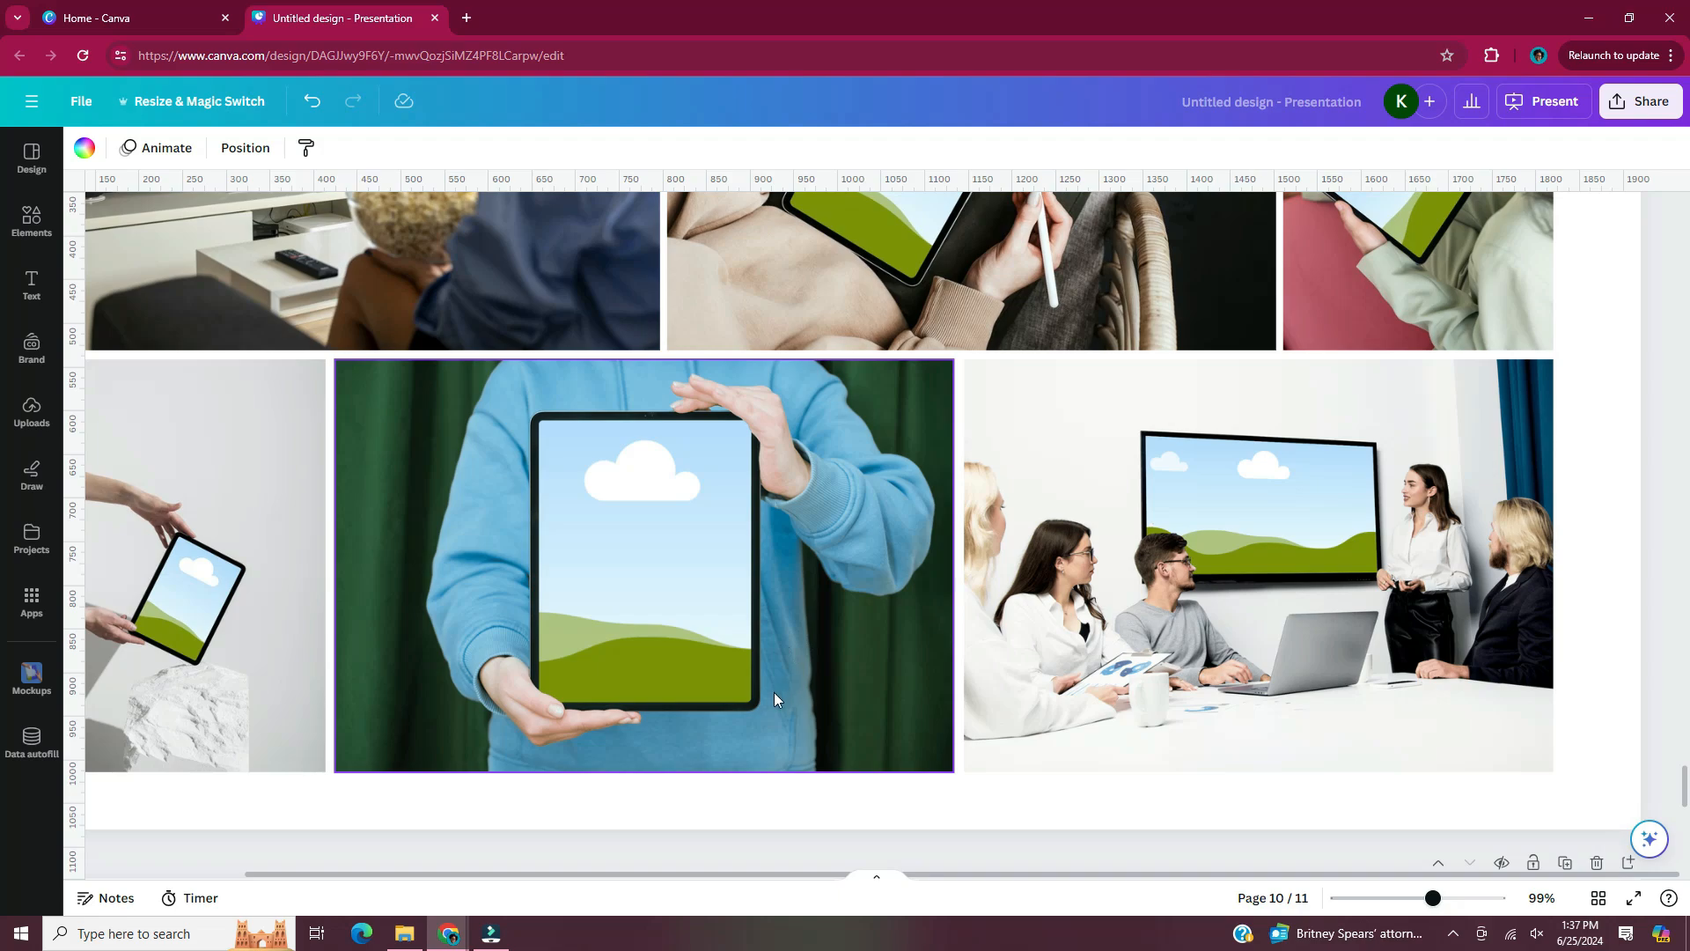
scroll(774, 692, "left", 2)
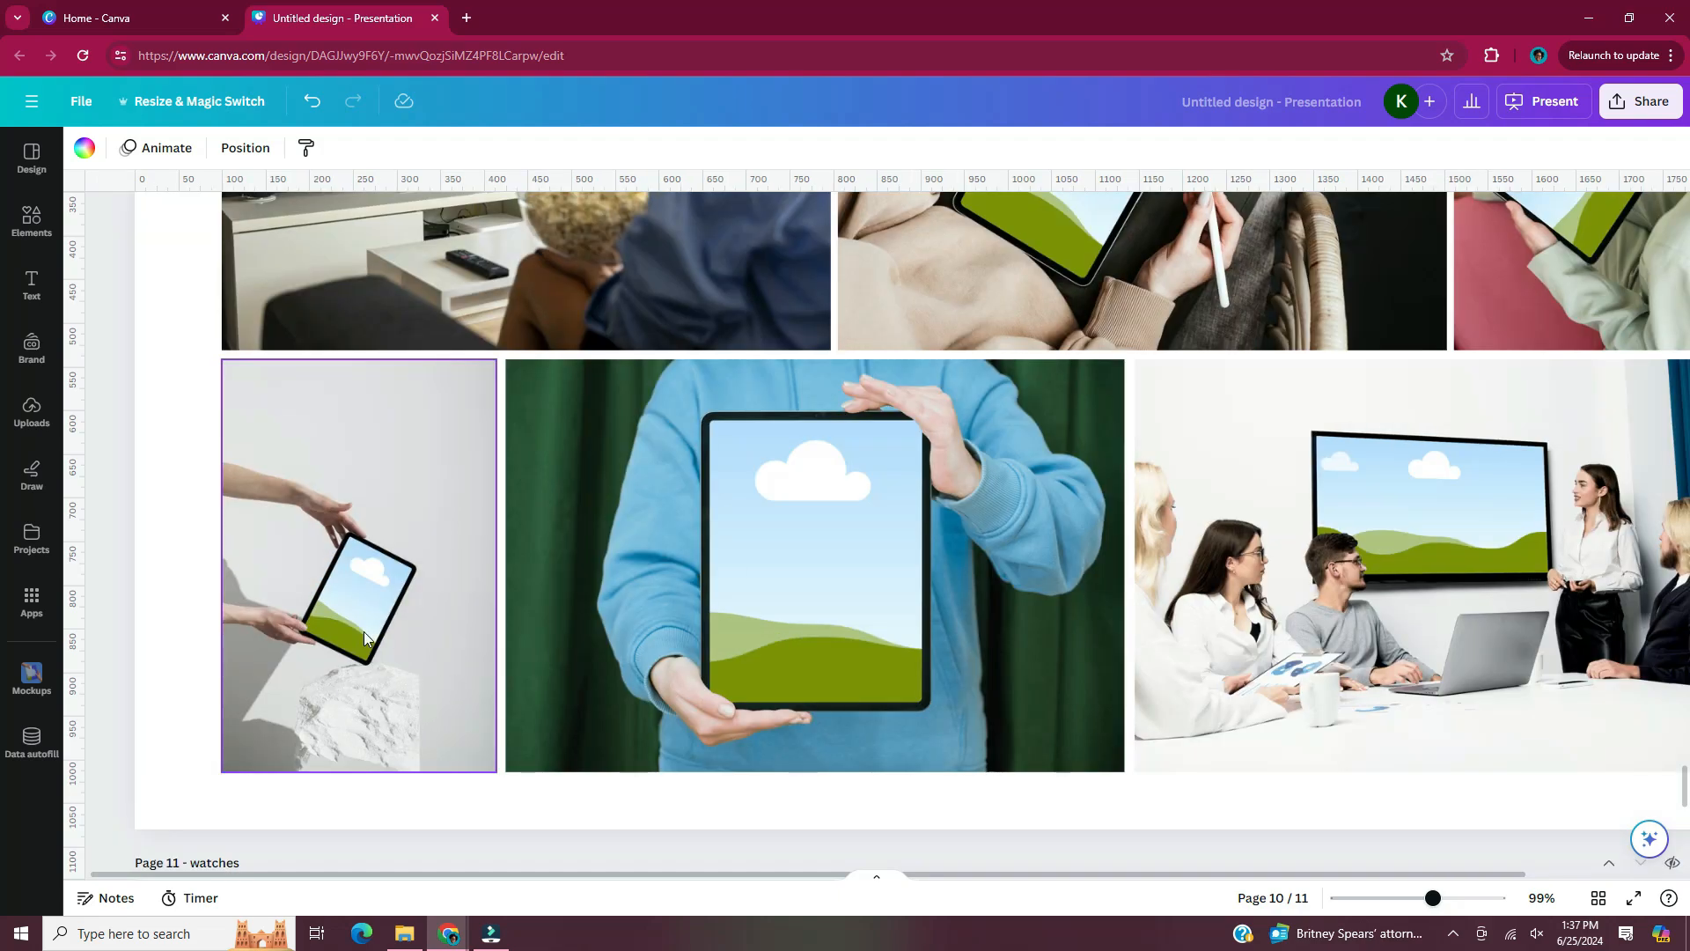
Examine the watch mockups on page 11 up close, covering the standalone watches and the wrist scenes in both rows
scroll(1232, 501, "down", 3)
scroll(1414, 530, "down", 5)
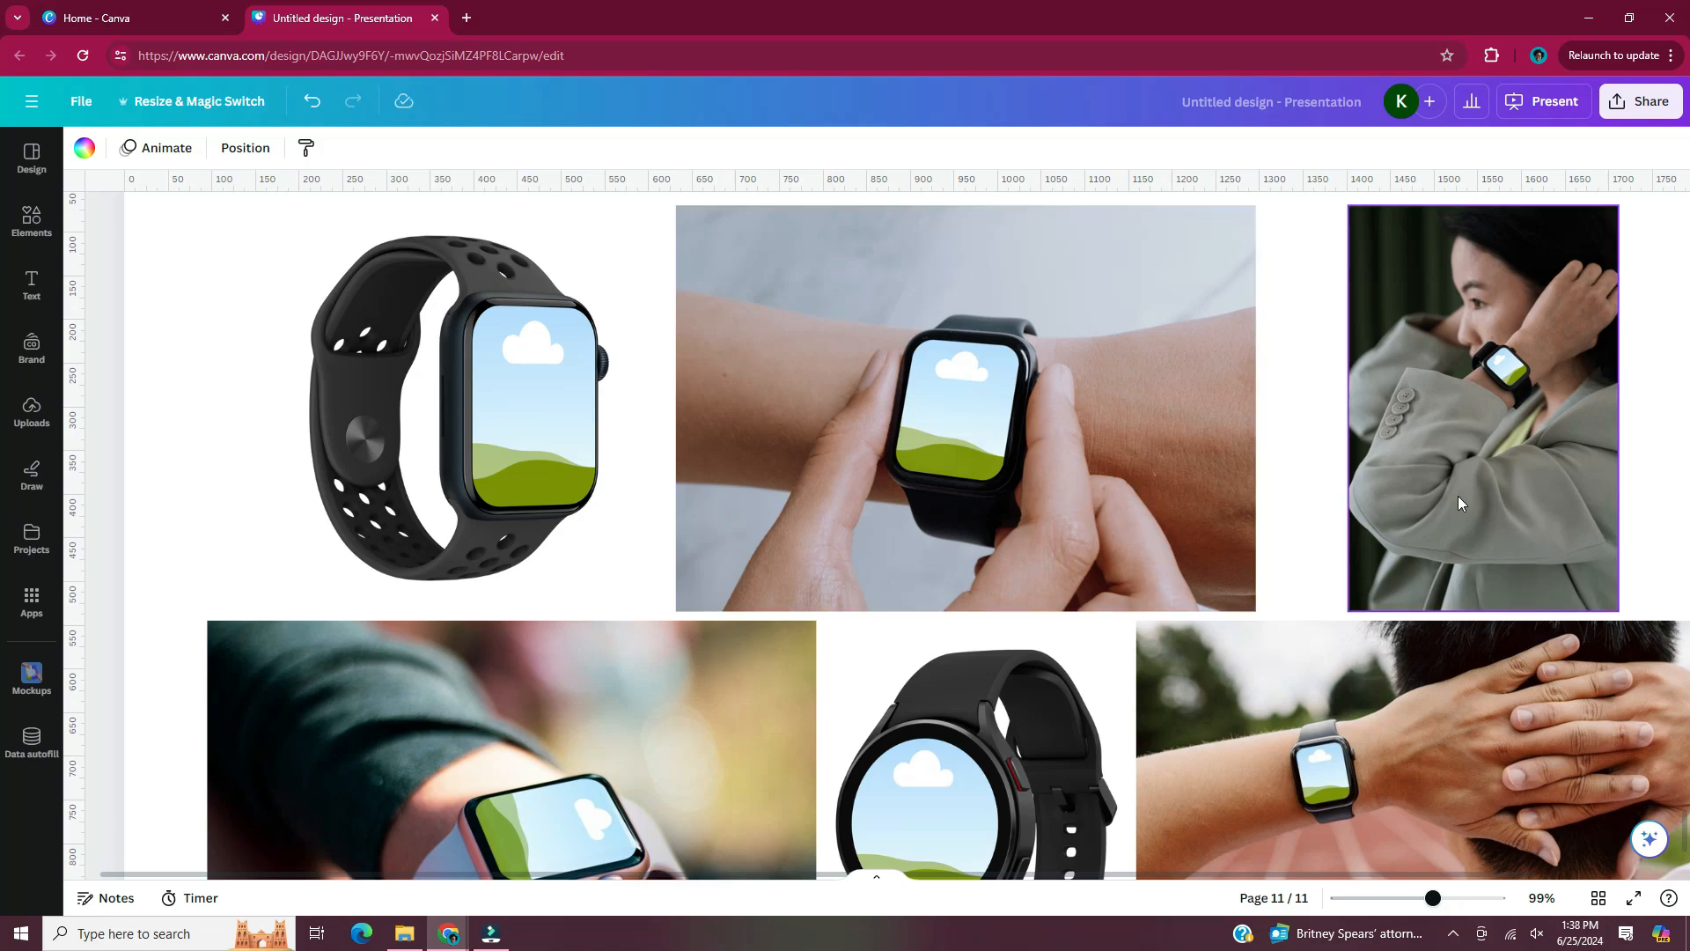
scroll(1458, 495, "down", 3)
scroll(1286, 551, "right", 2)
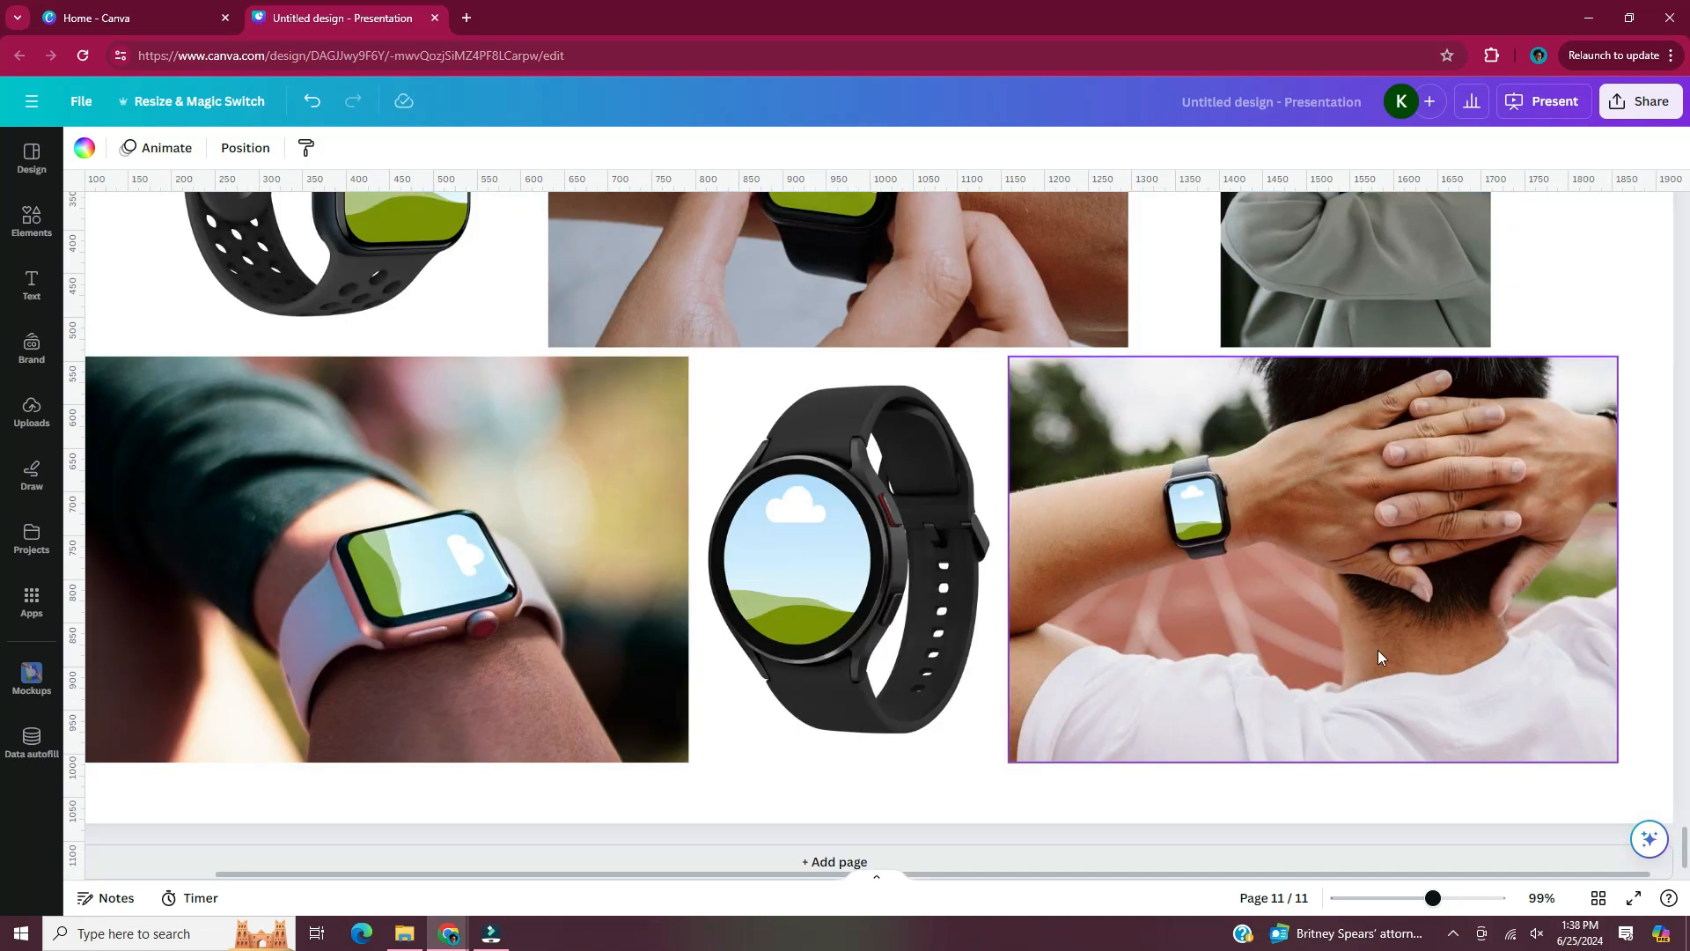
scroll(1228, 703, "left", 2)
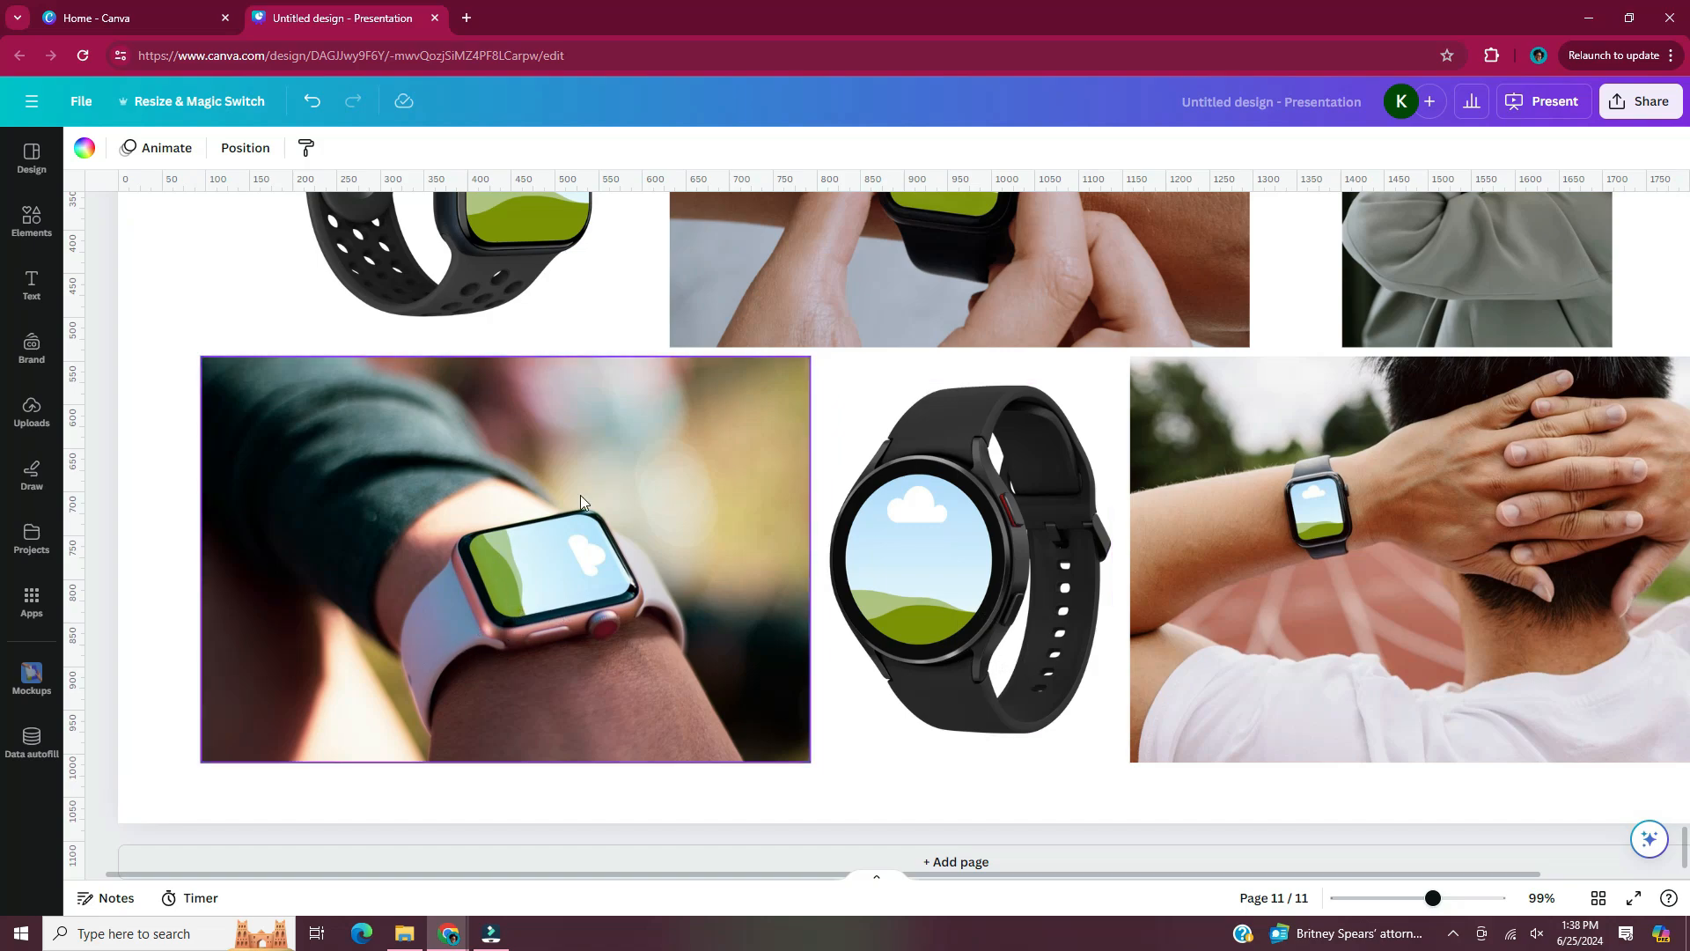
scroll(579, 494, "down", 5, "ctrl")
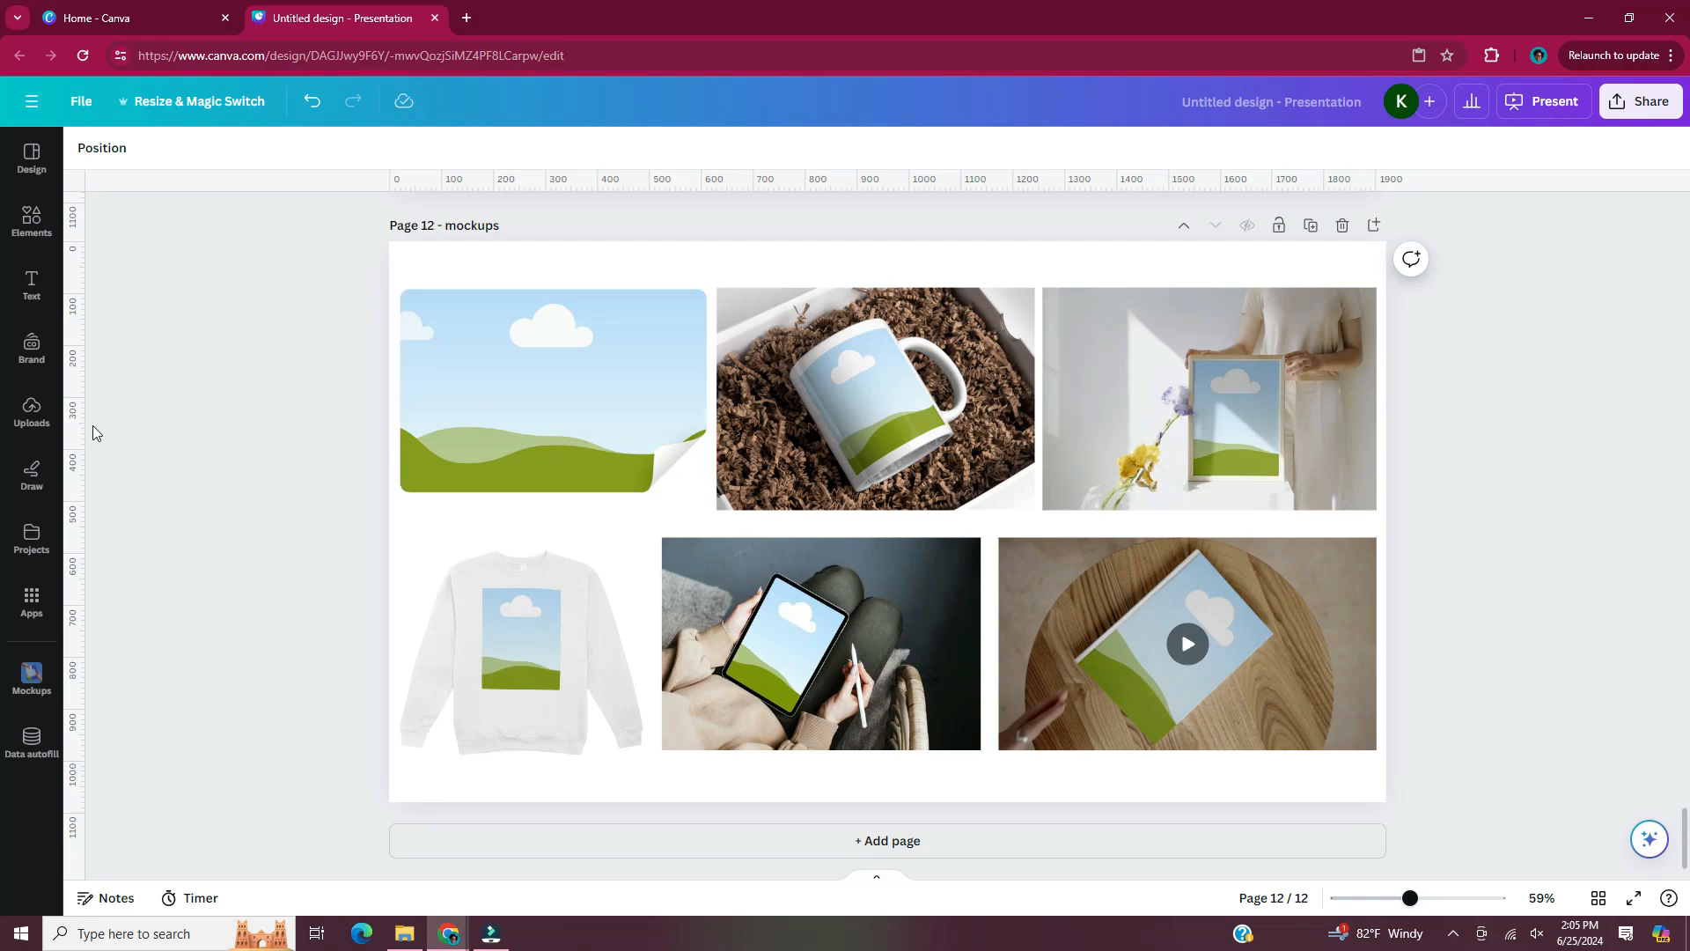
Place the uploaded "Happy Mother's Day" image with the white background into the peeling sticker mockup on page 12
left_click(32, 412)
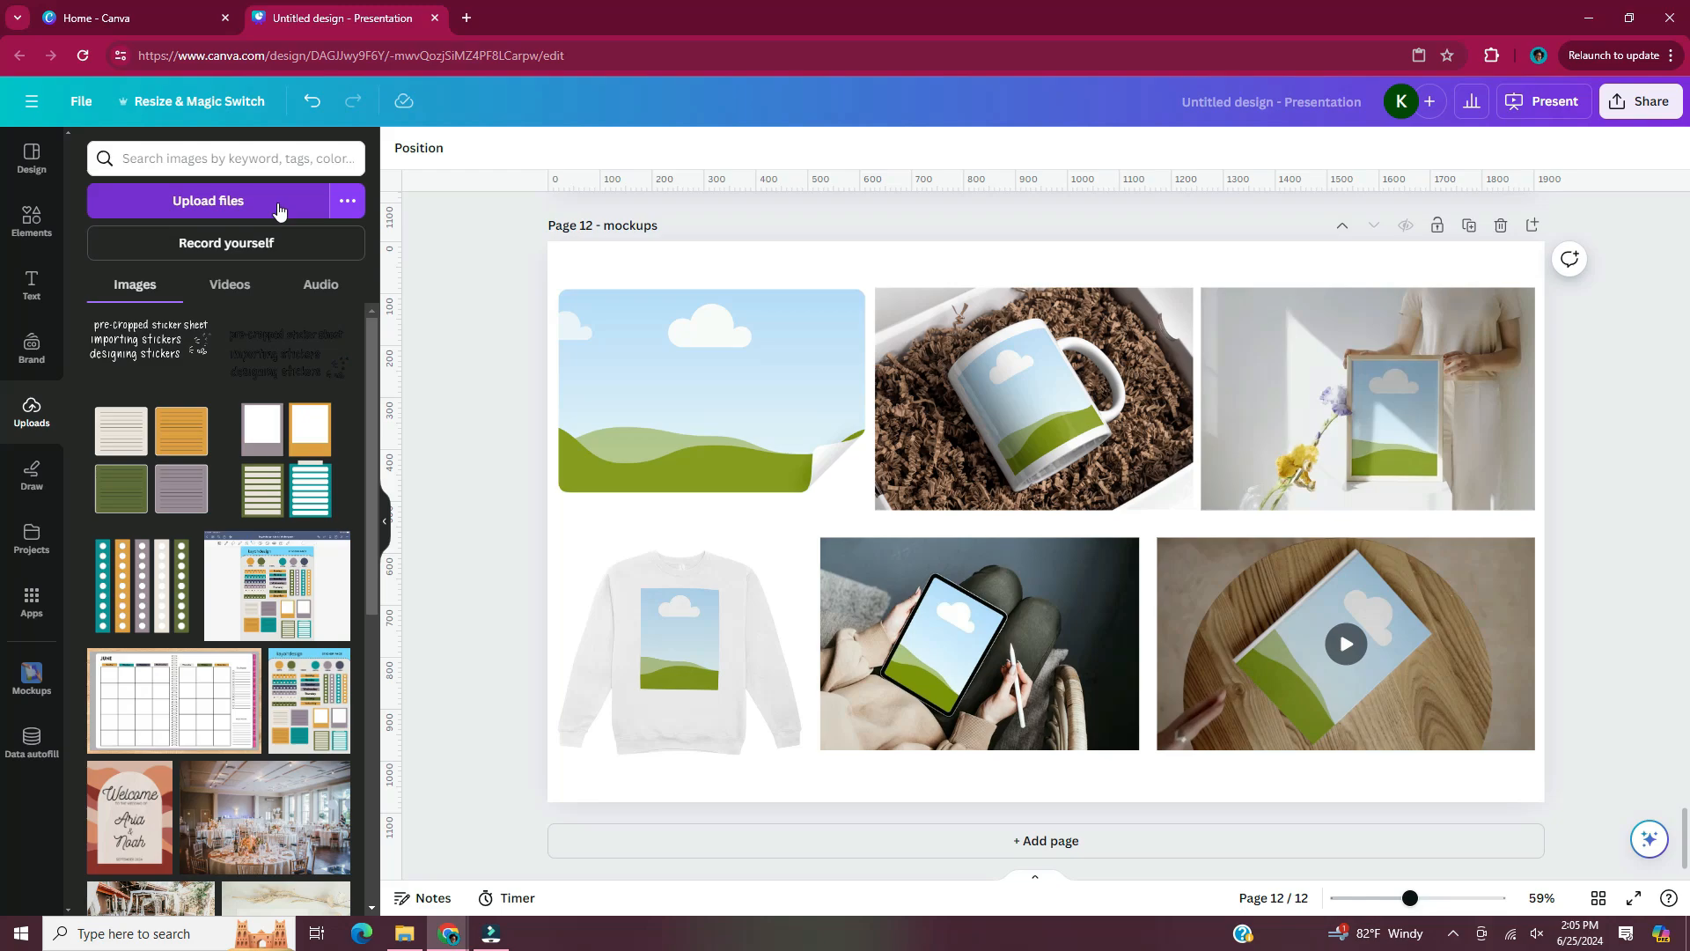
scroll(328, 646, "down", 6)
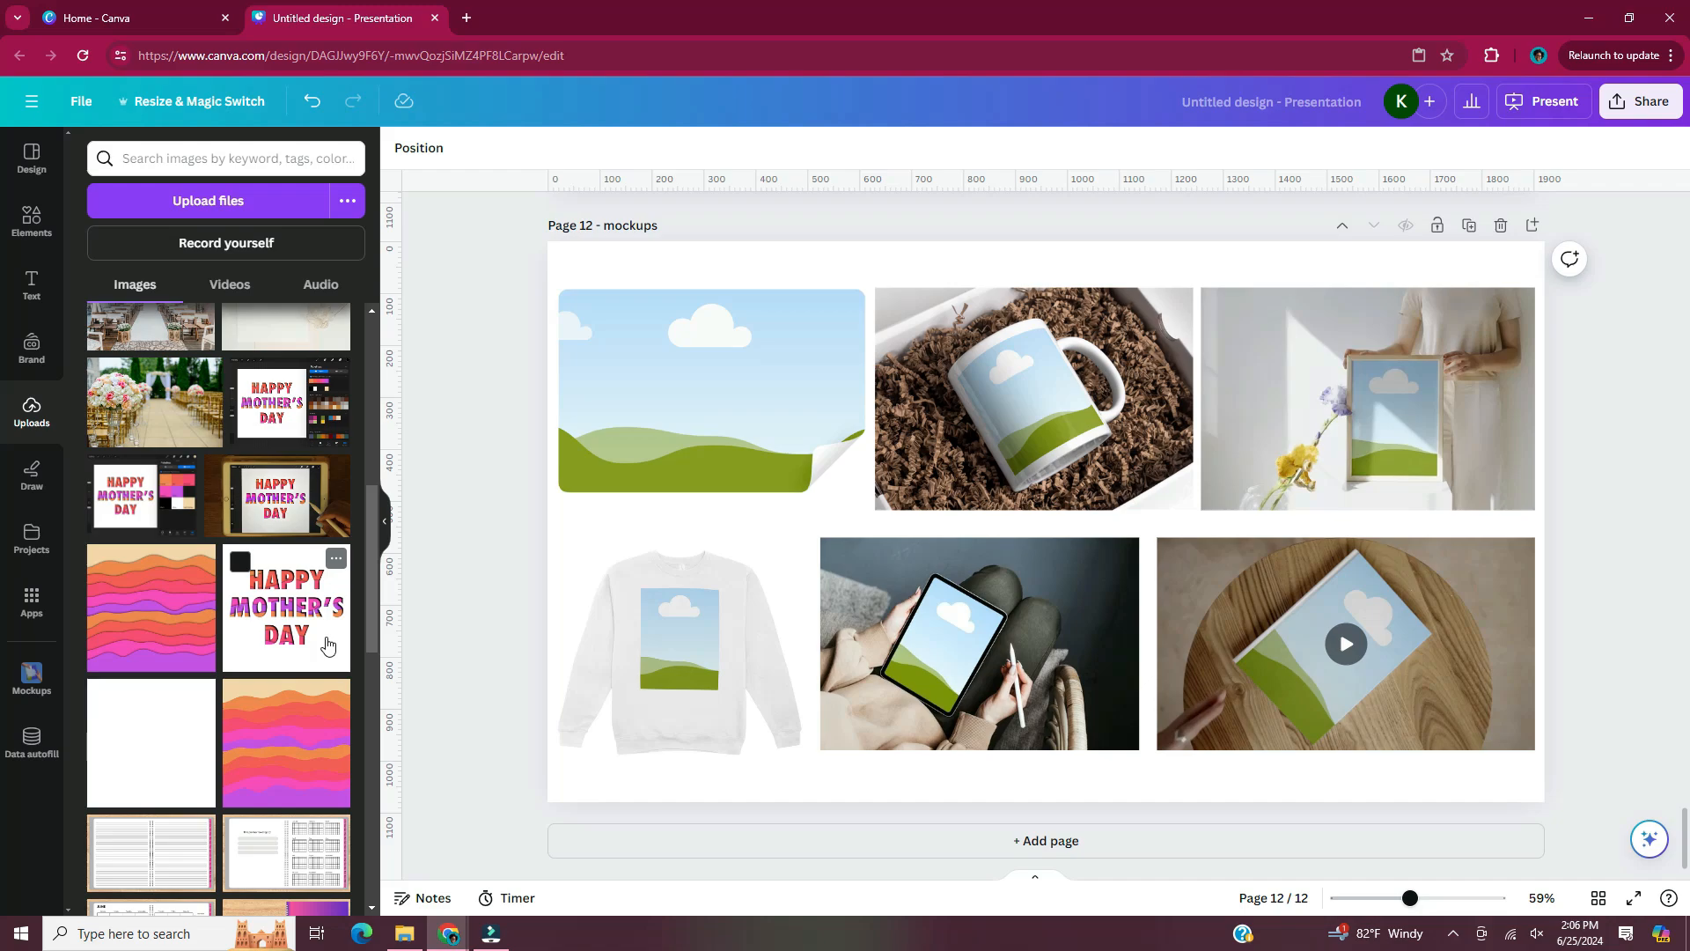
left_click_drag(327, 645, 659, 413)
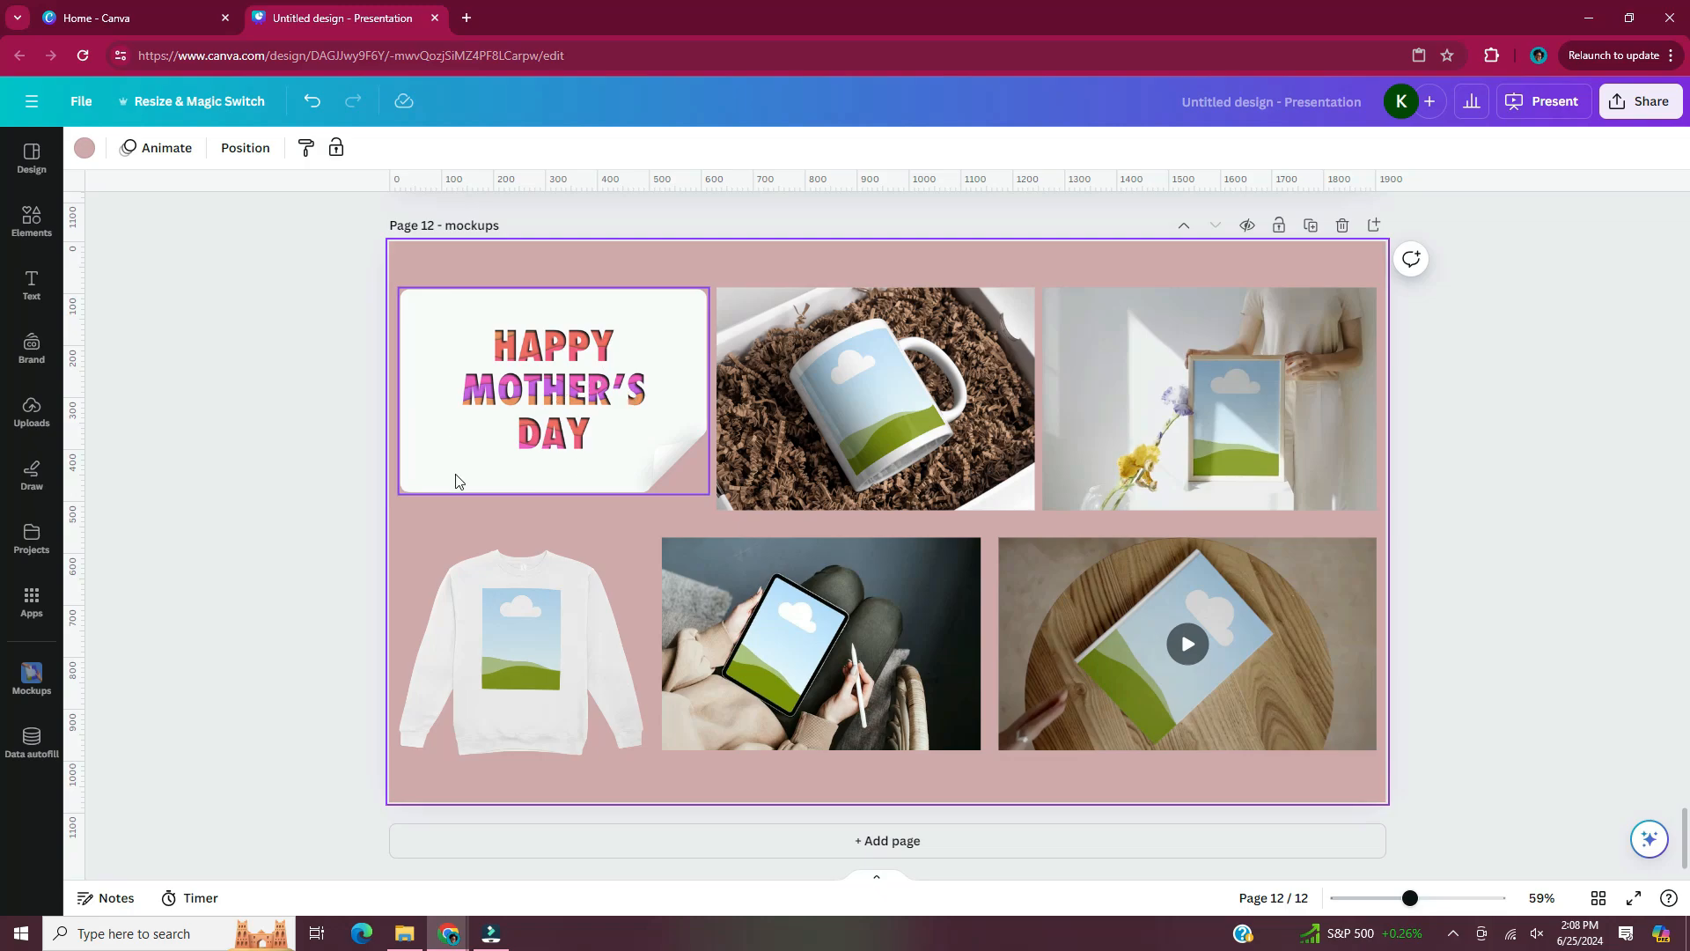
Set the "Happy Mother's Day" image to Fill in the sticker mockup and apply the change
left_click(528, 412)
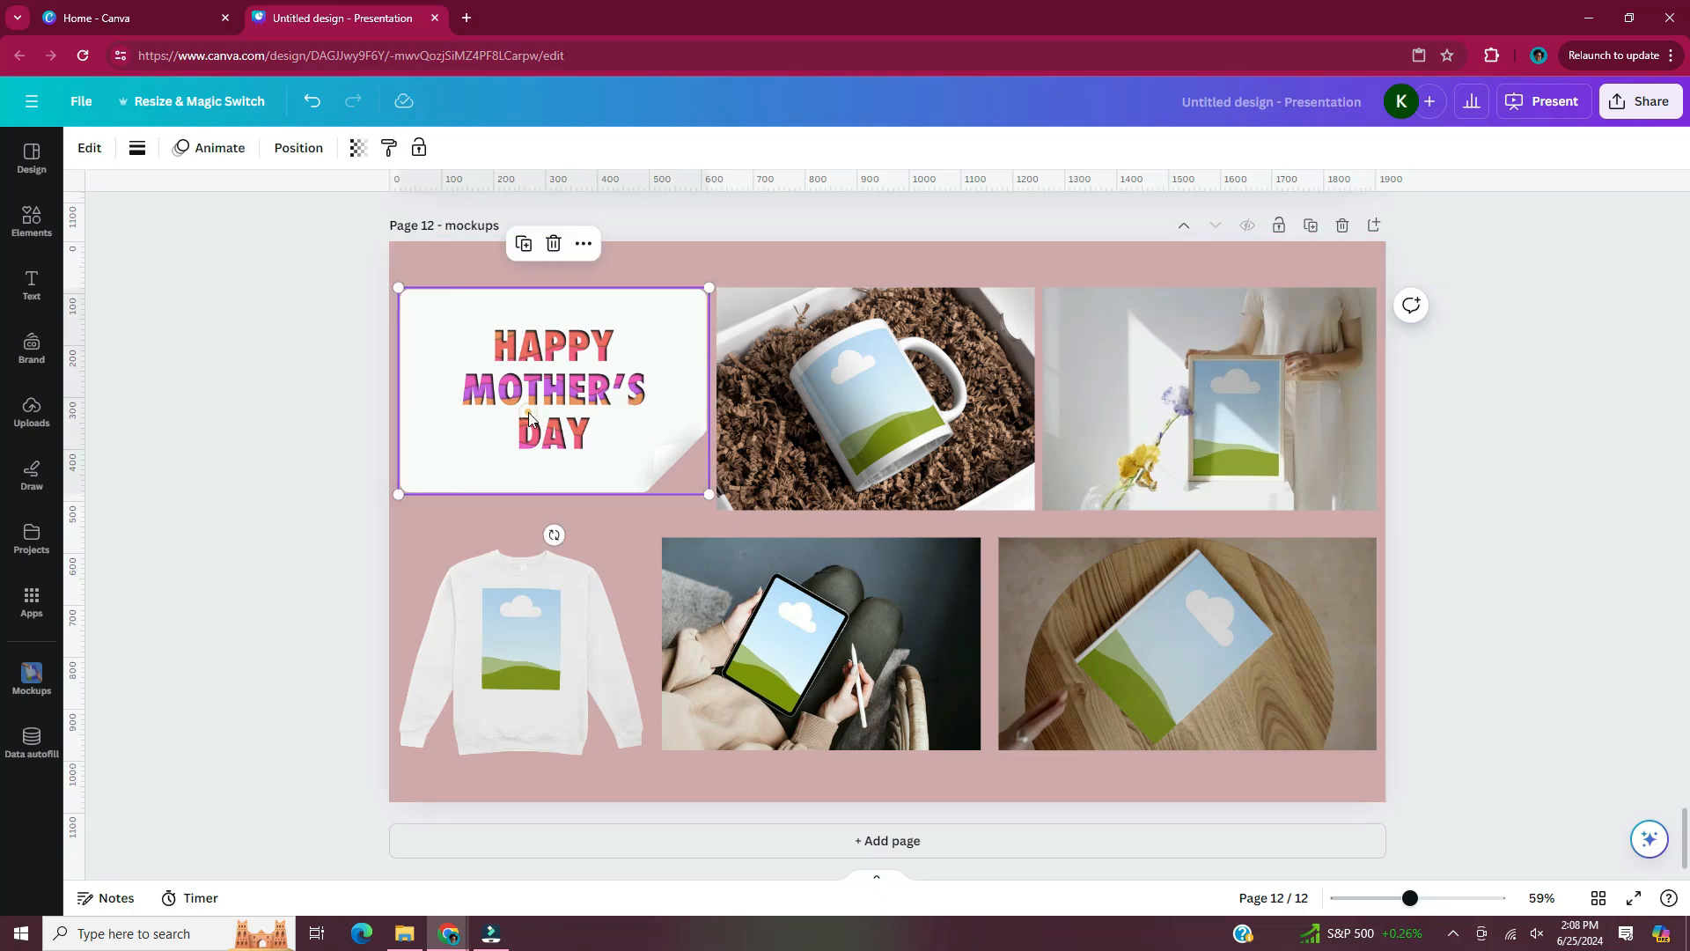
left_click(89, 147)
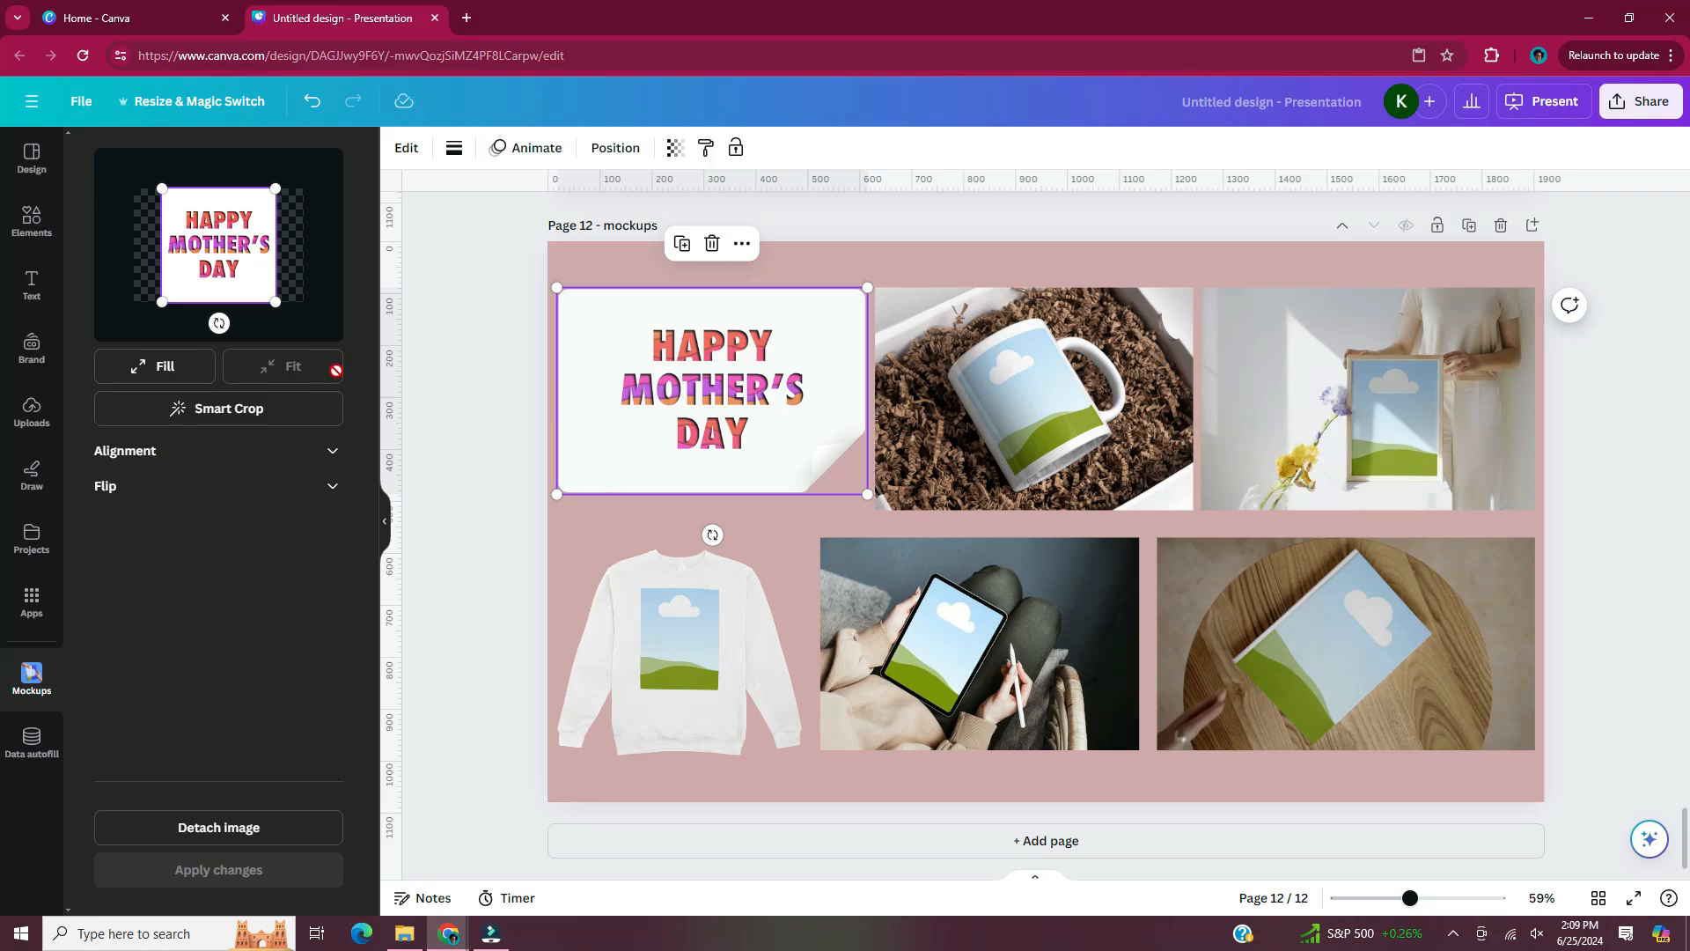
left_click(198, 380)
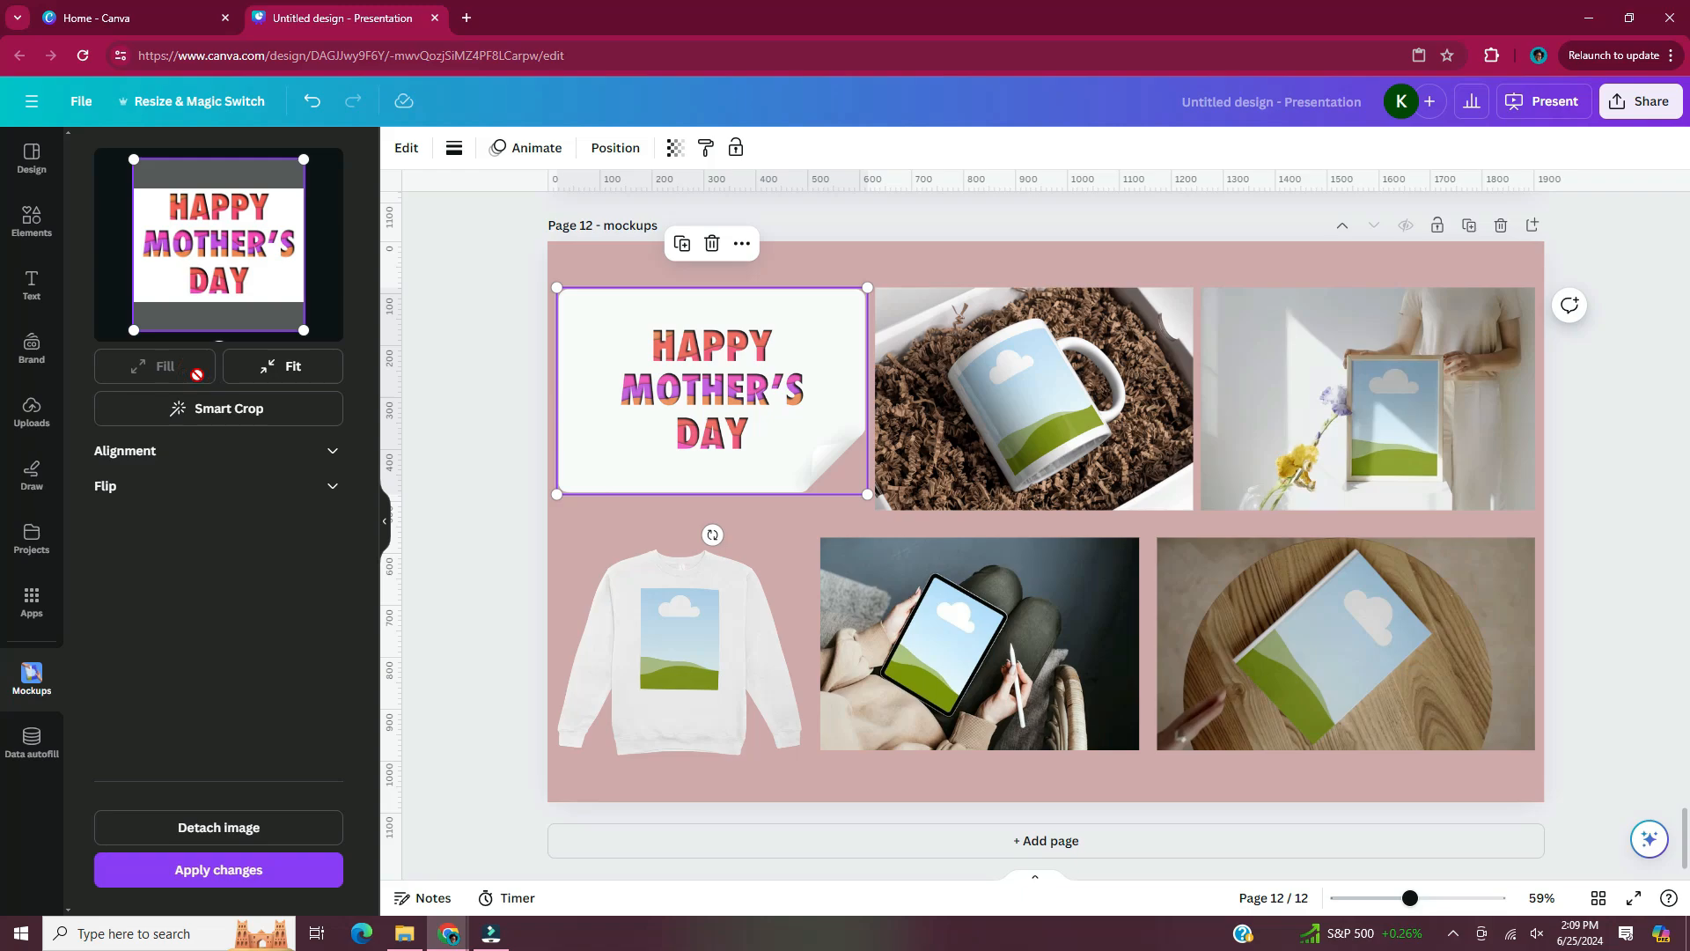
left_click(298, 879)
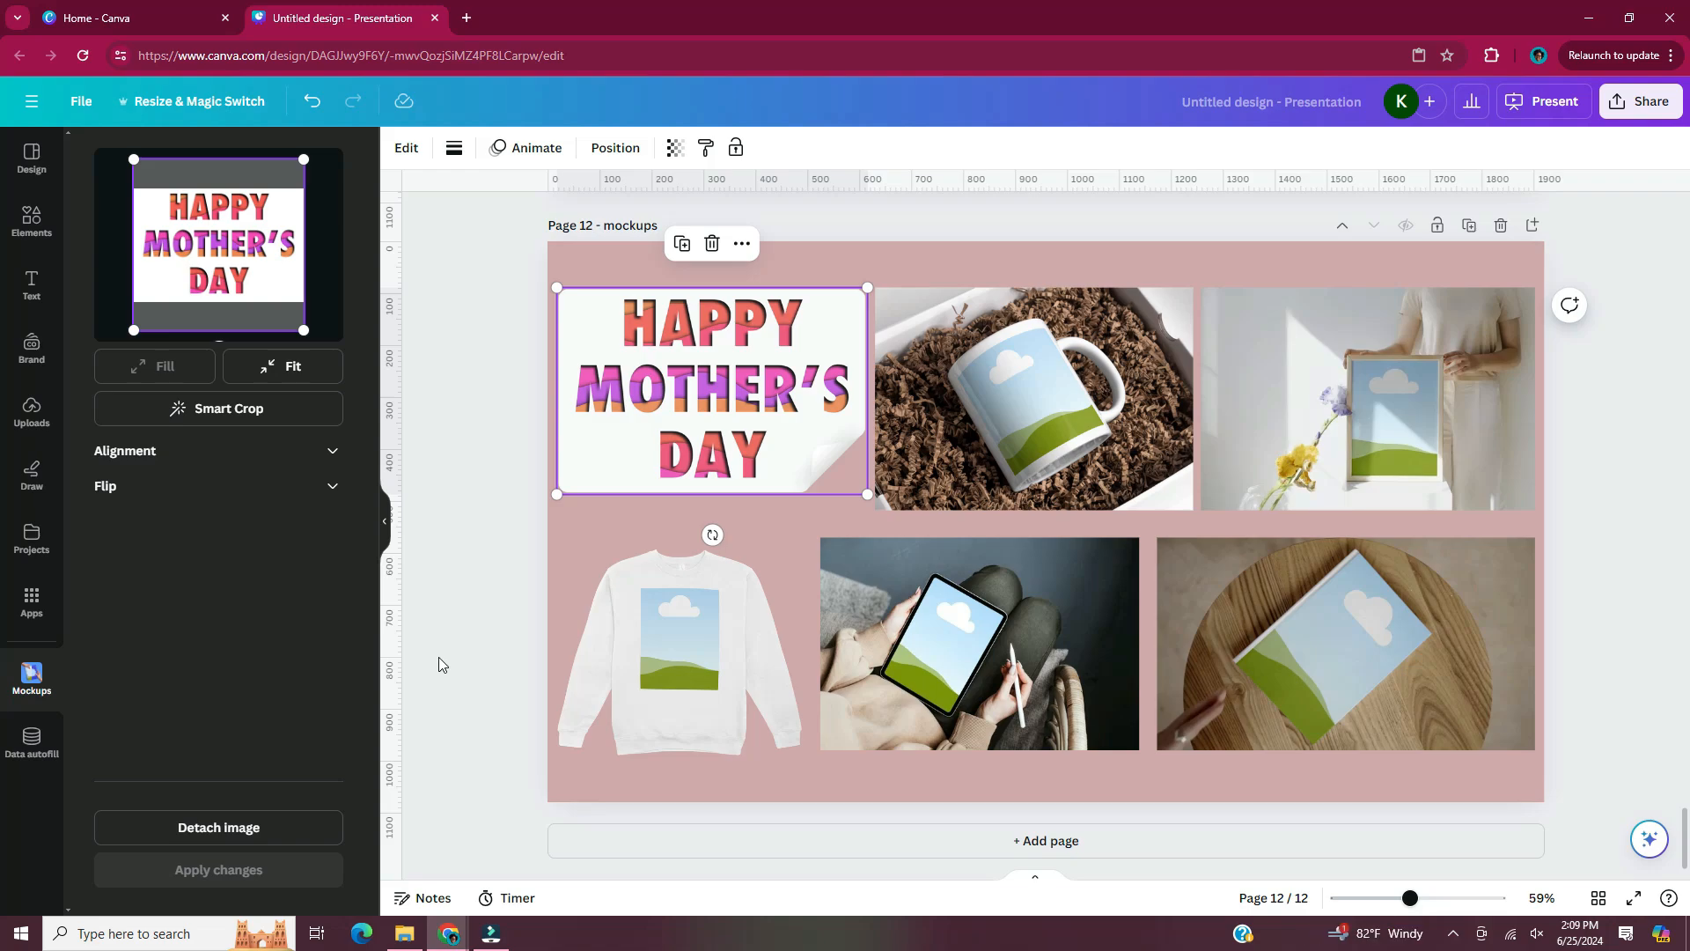
Review the alignment and flip options for the image in the sticker mockup
left_click(333, 453)
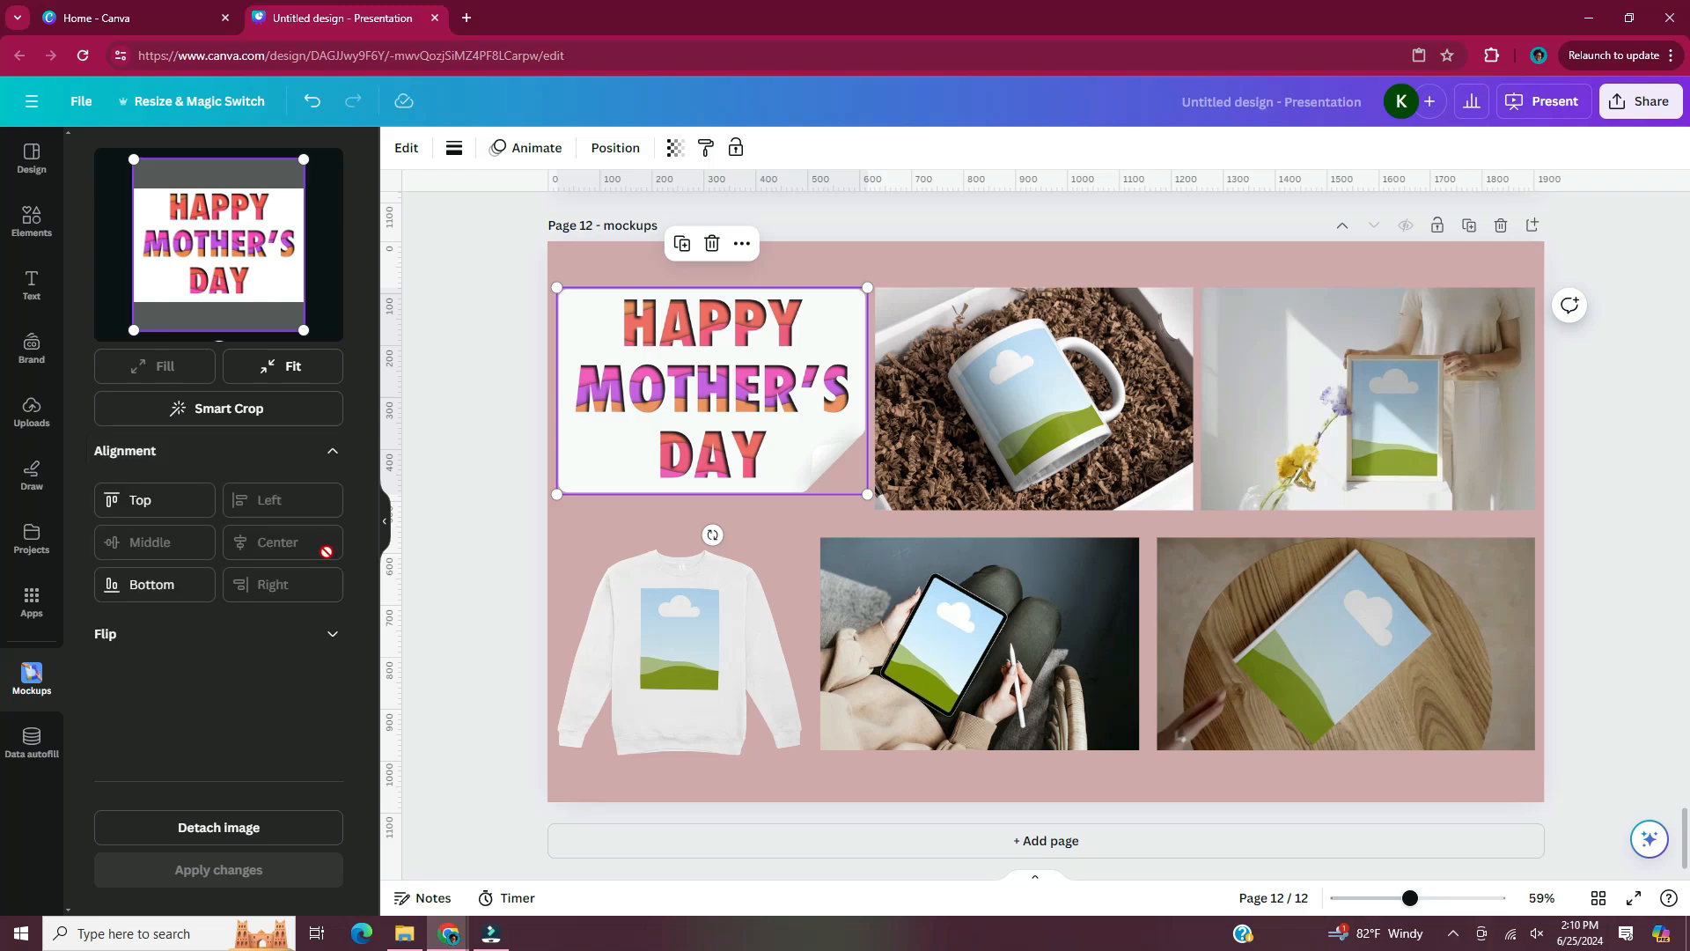
left_click(334, 636)
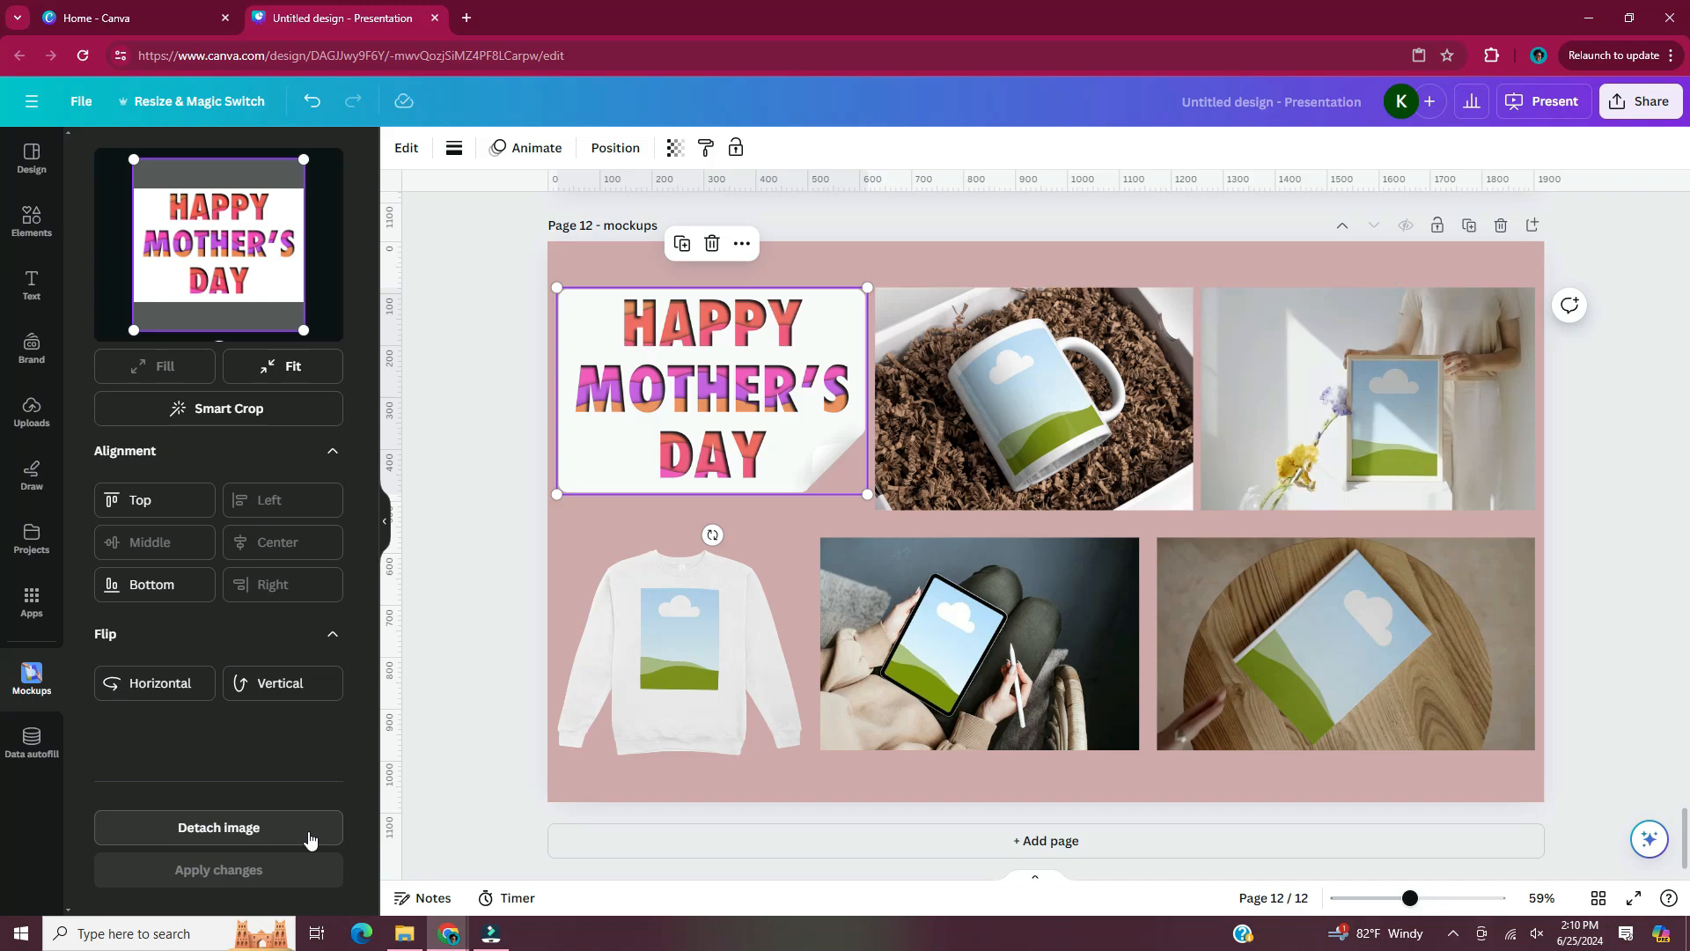
left_click(552, 588)
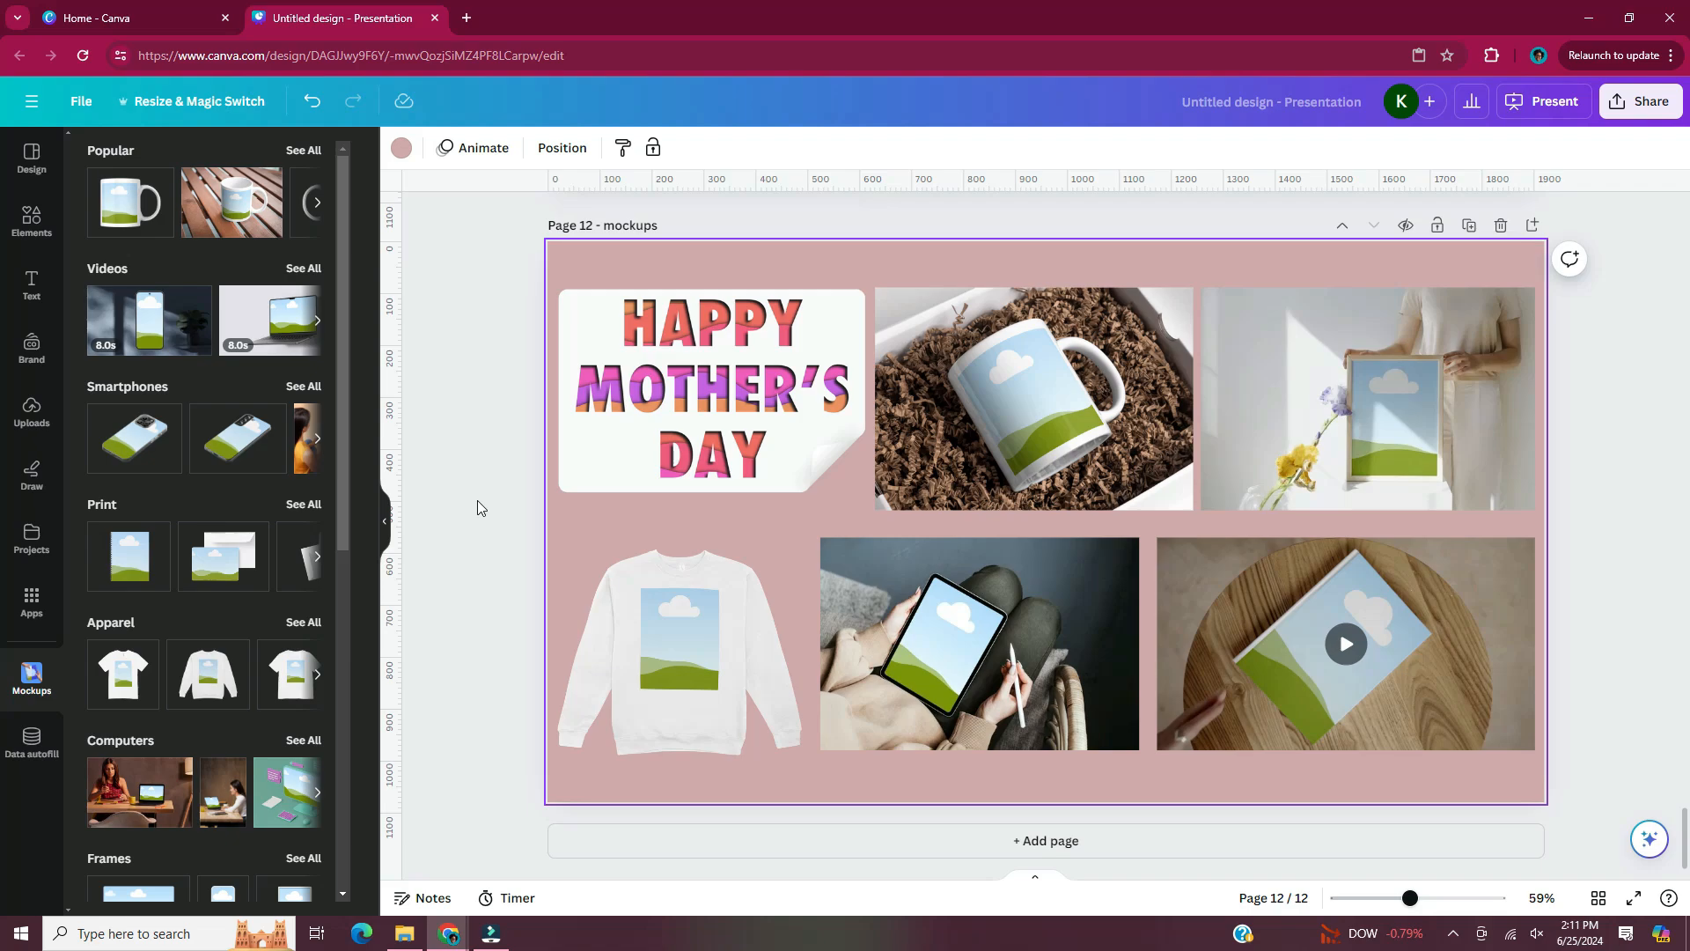
Place the uploaded "kayohdesign" logo into the mug mockup on page 12 and select the mug
left_click(32, 412)
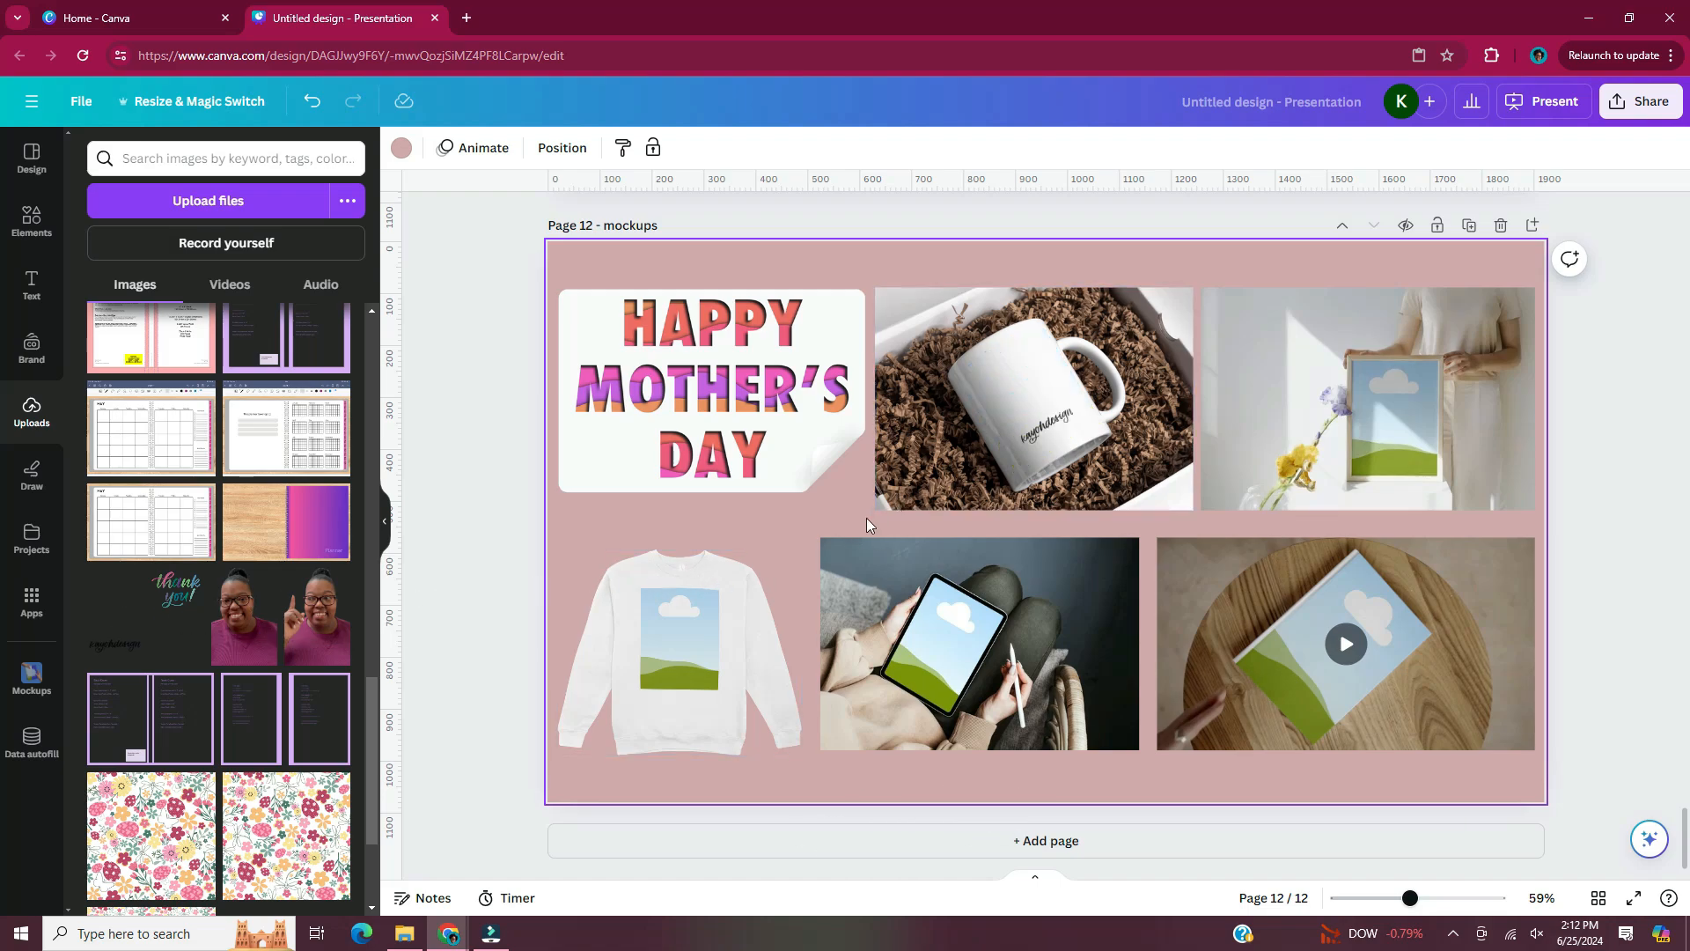
scroll(1065, 436, "up", 5)
left_click(384, 528)
left_click(722, 473)
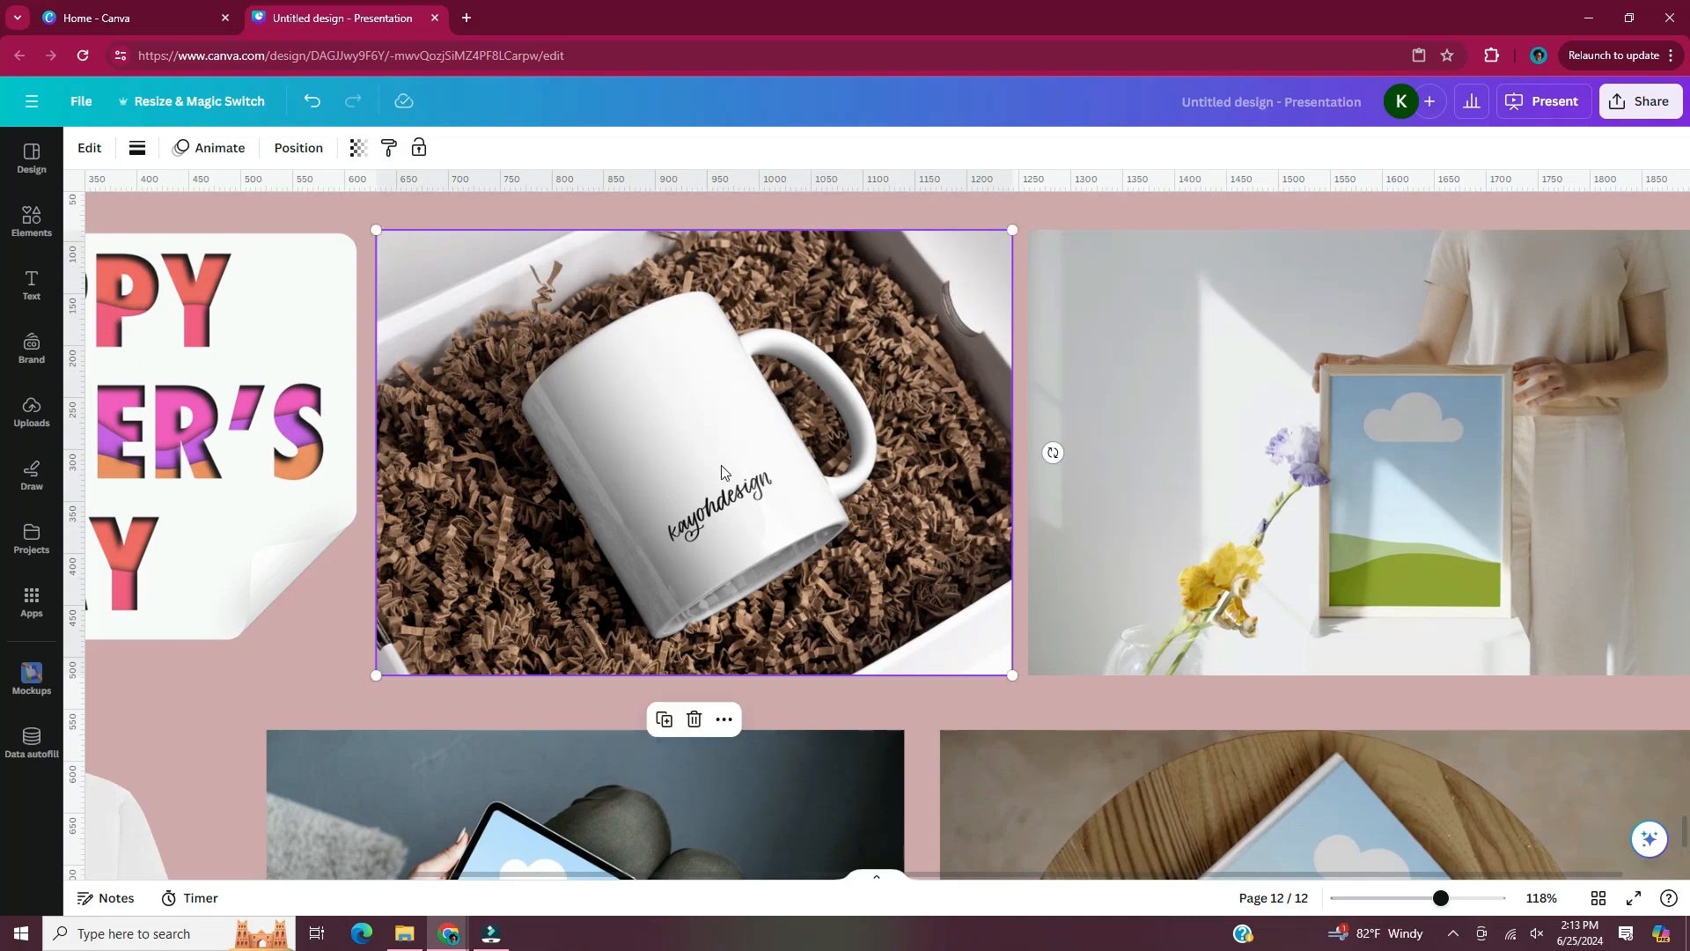
Enlarge the "kayohdesign" logo on the mug, set the mug color to light green from the photo colors, and apply the changes
left_click(92, 150)
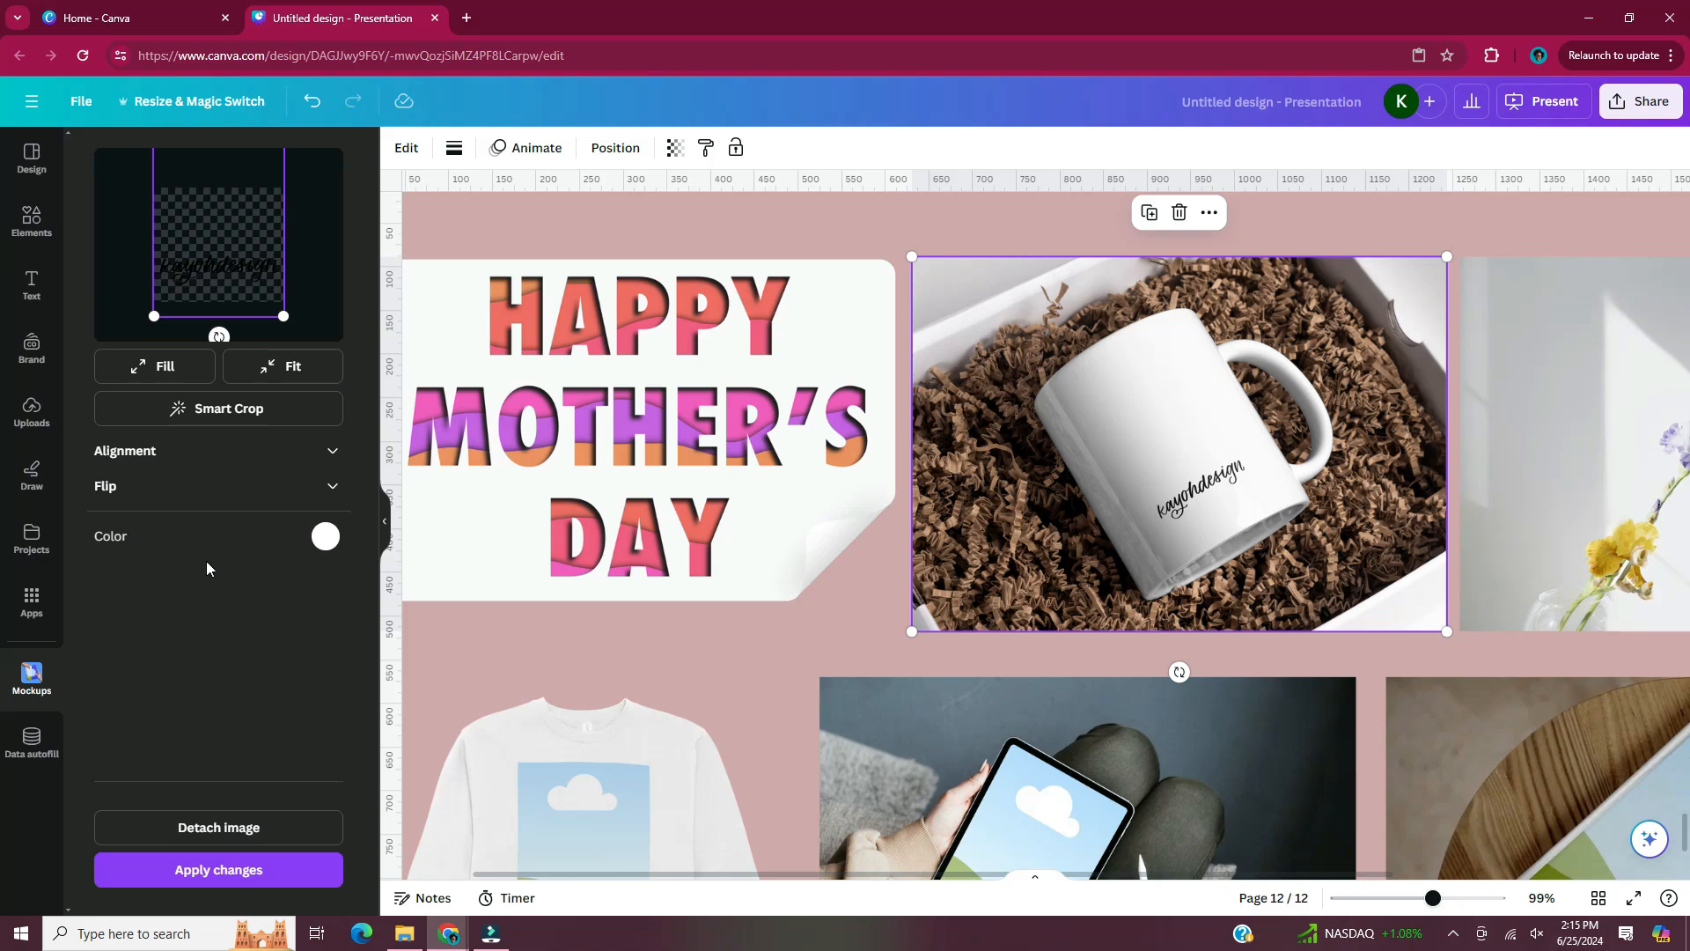
left_click(328, 543)
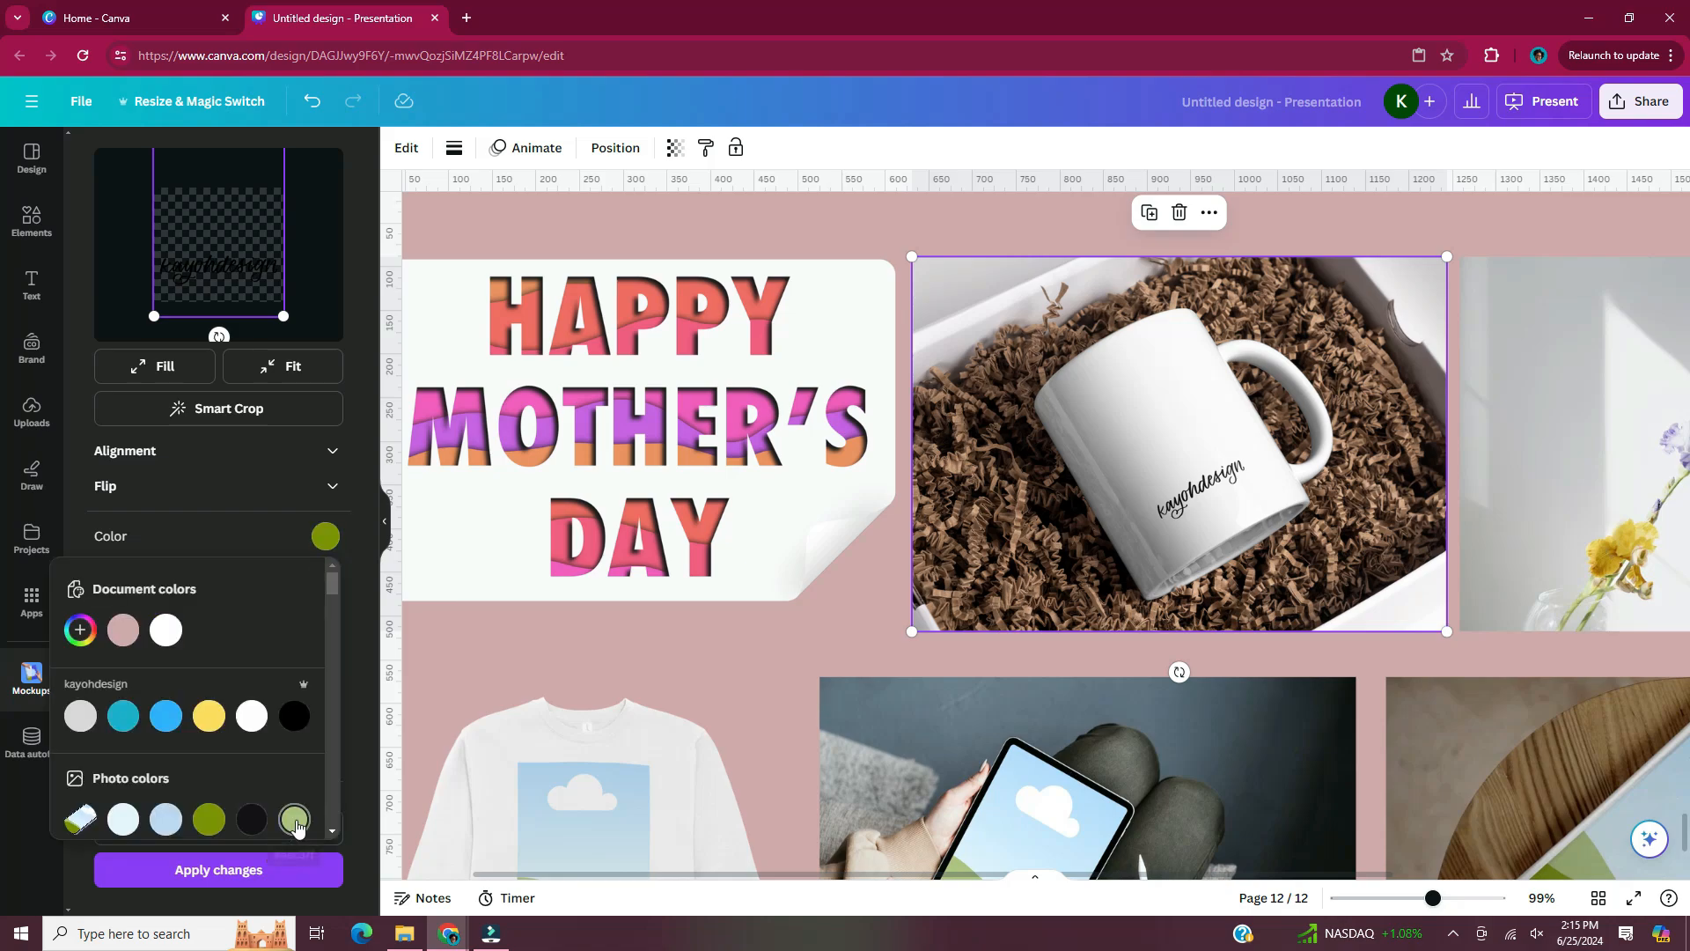
left_click(295, 824)
left_click(354, 701)
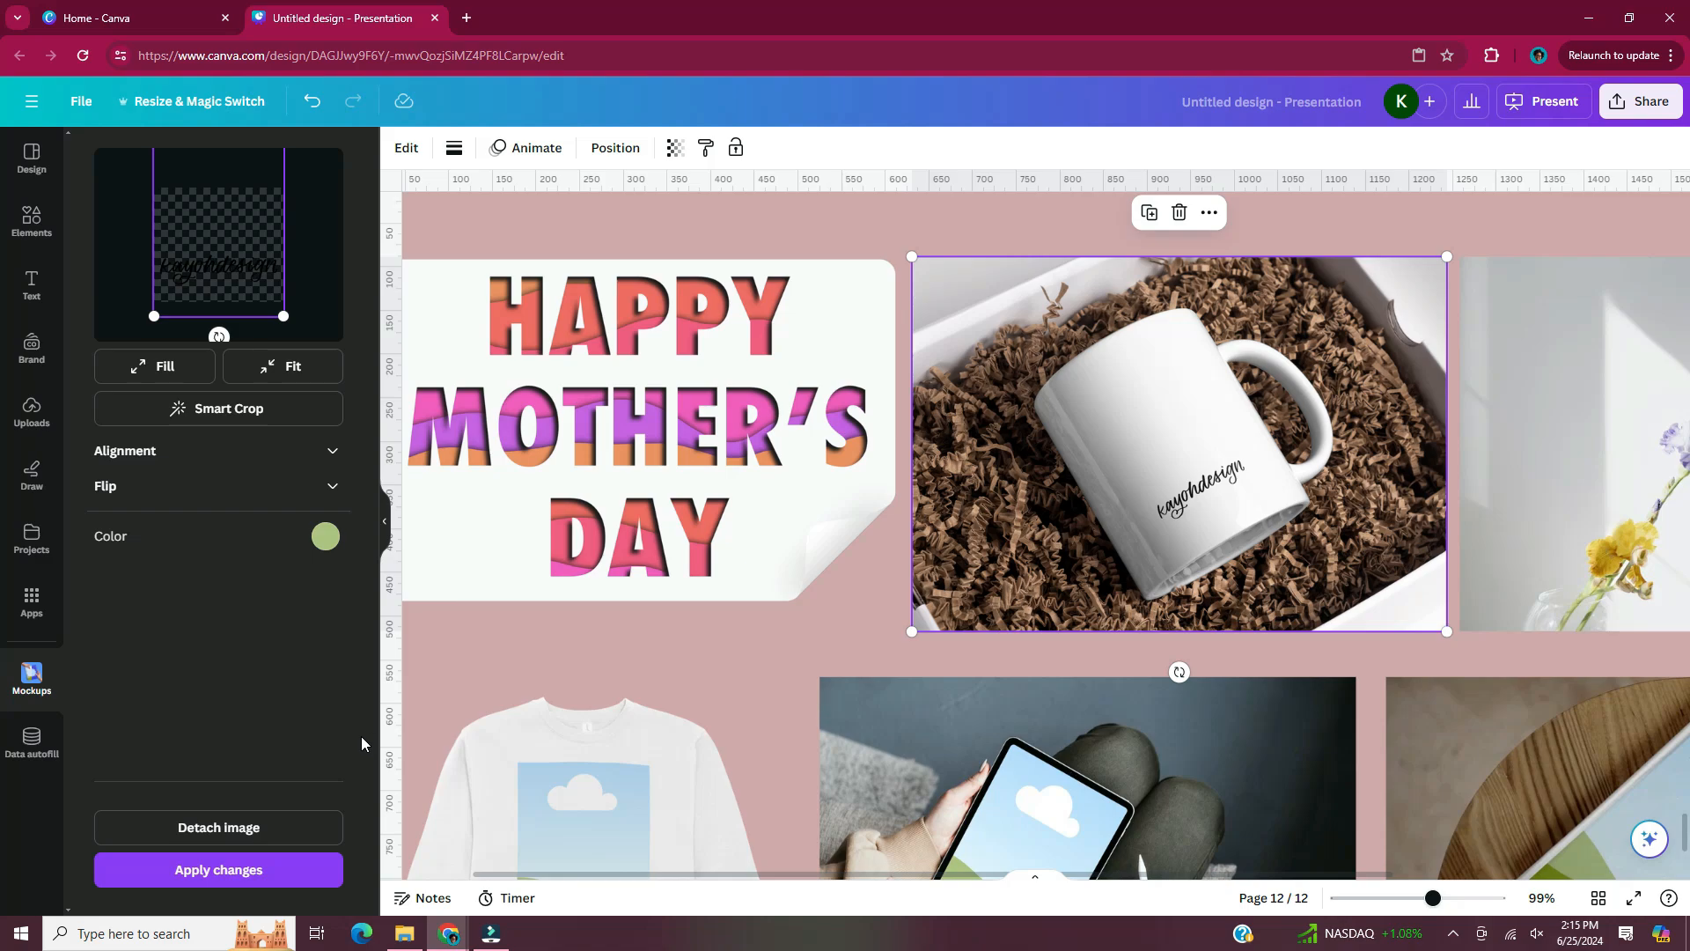
left_click(219, 867)
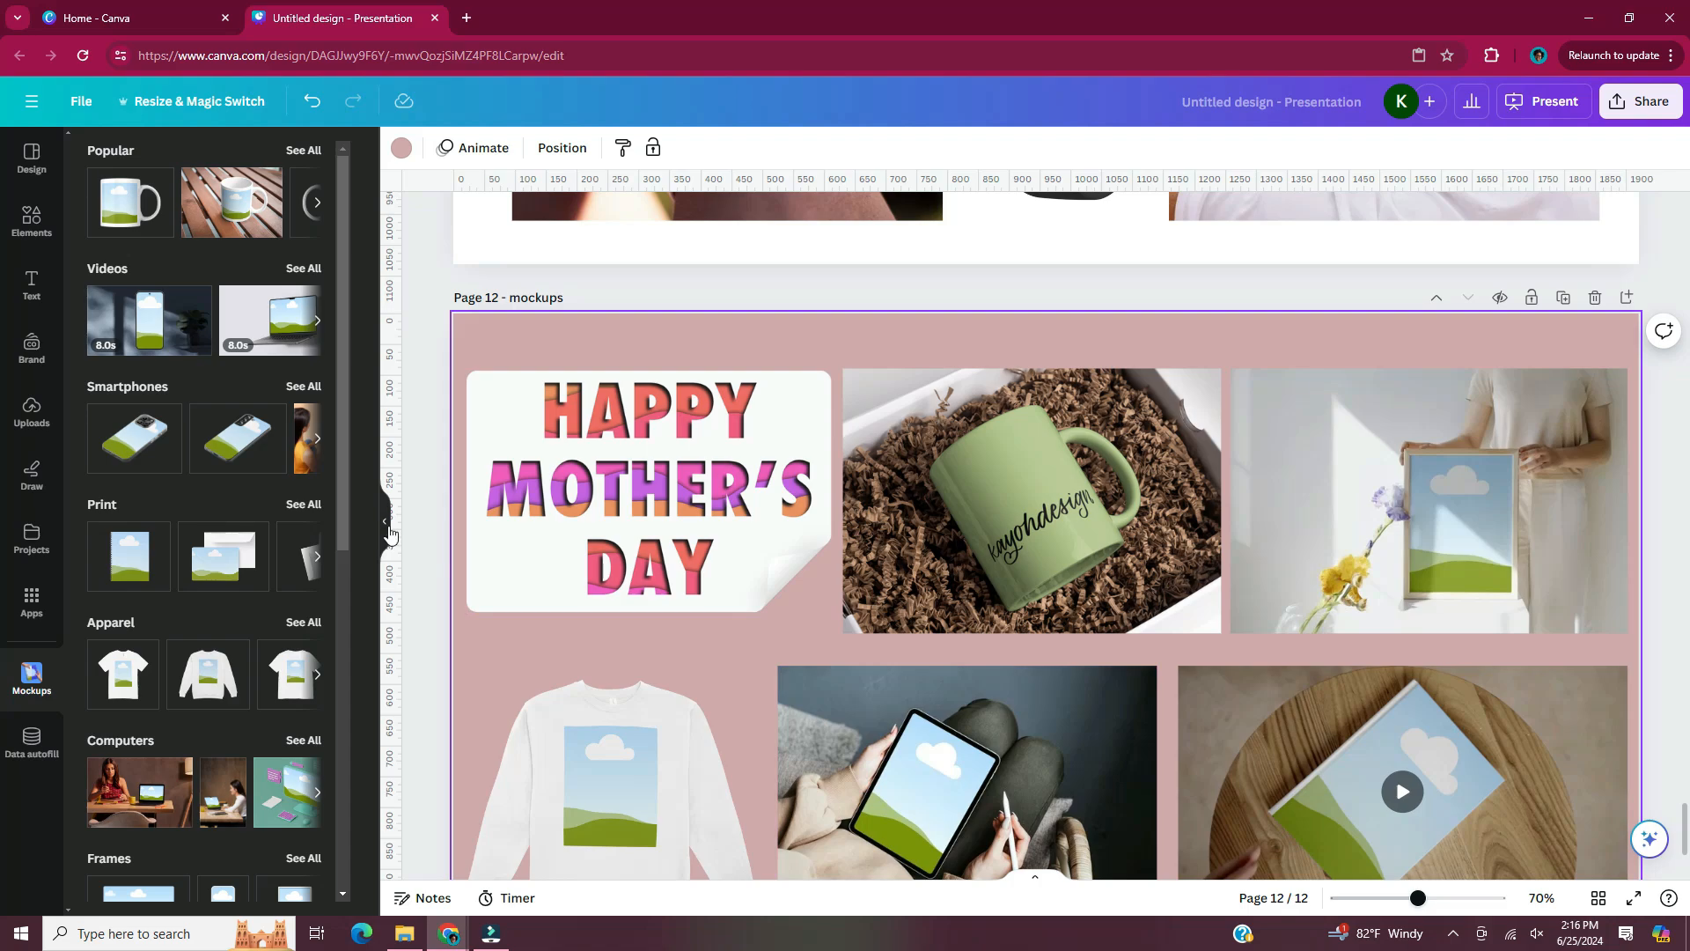
Place the uploaded pink Valentine pattern into the handheld picture frame mockup
left_click(384, 528)
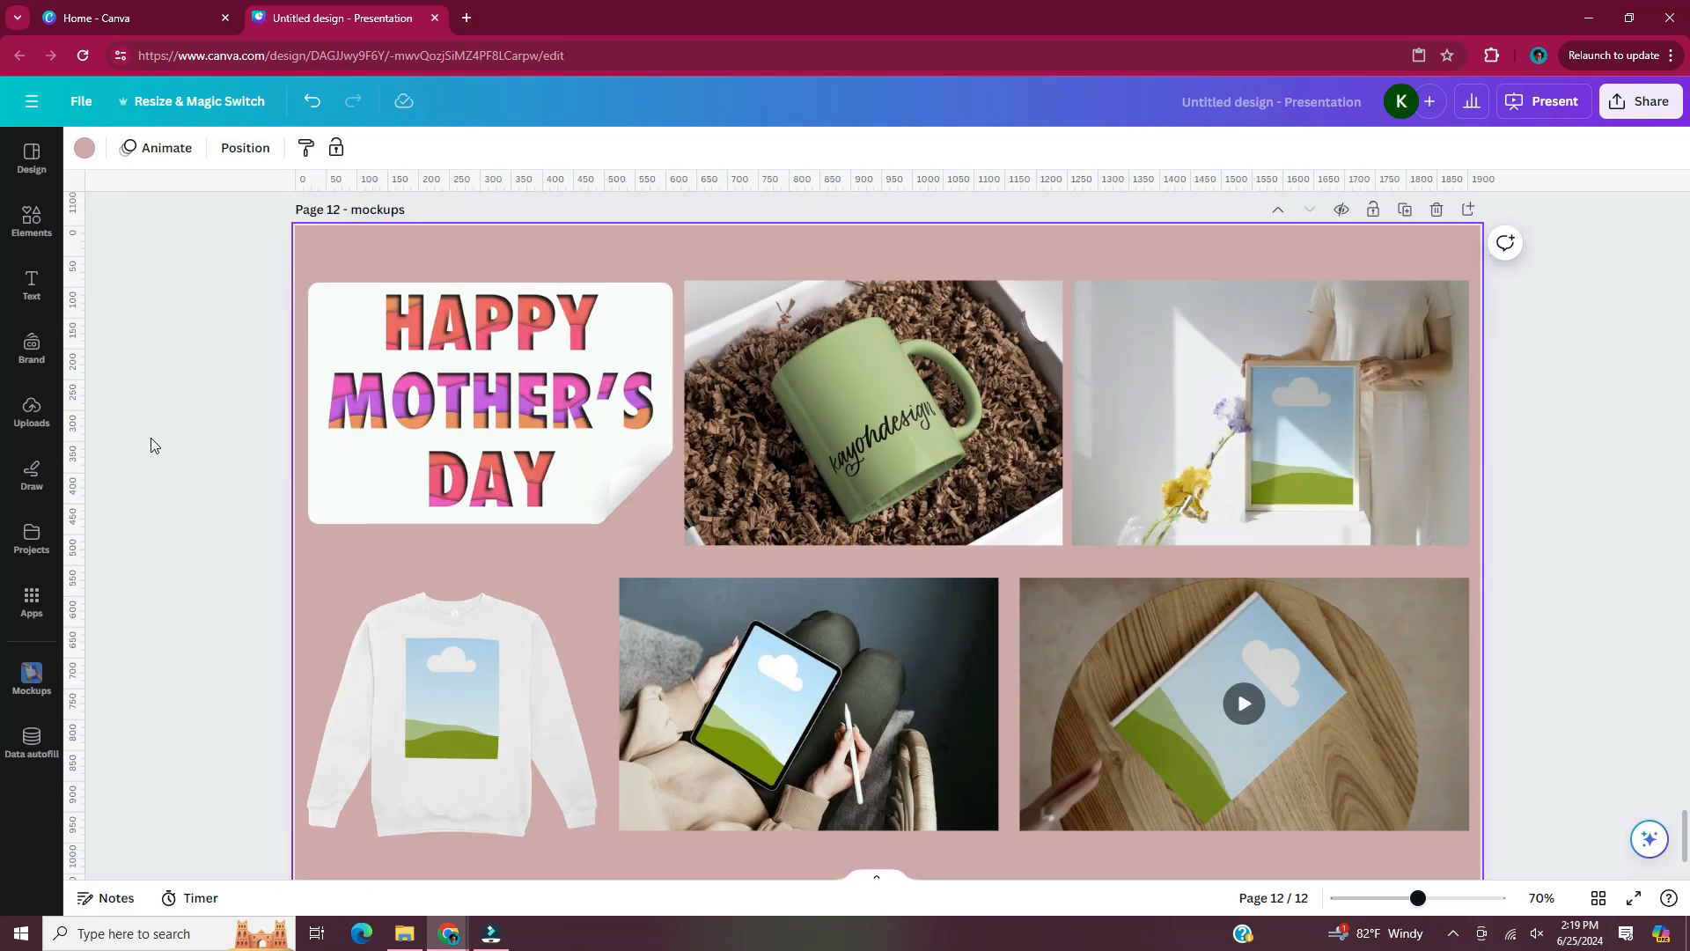
left_click(35, 419)
scroll(362, 702, "down", 5)
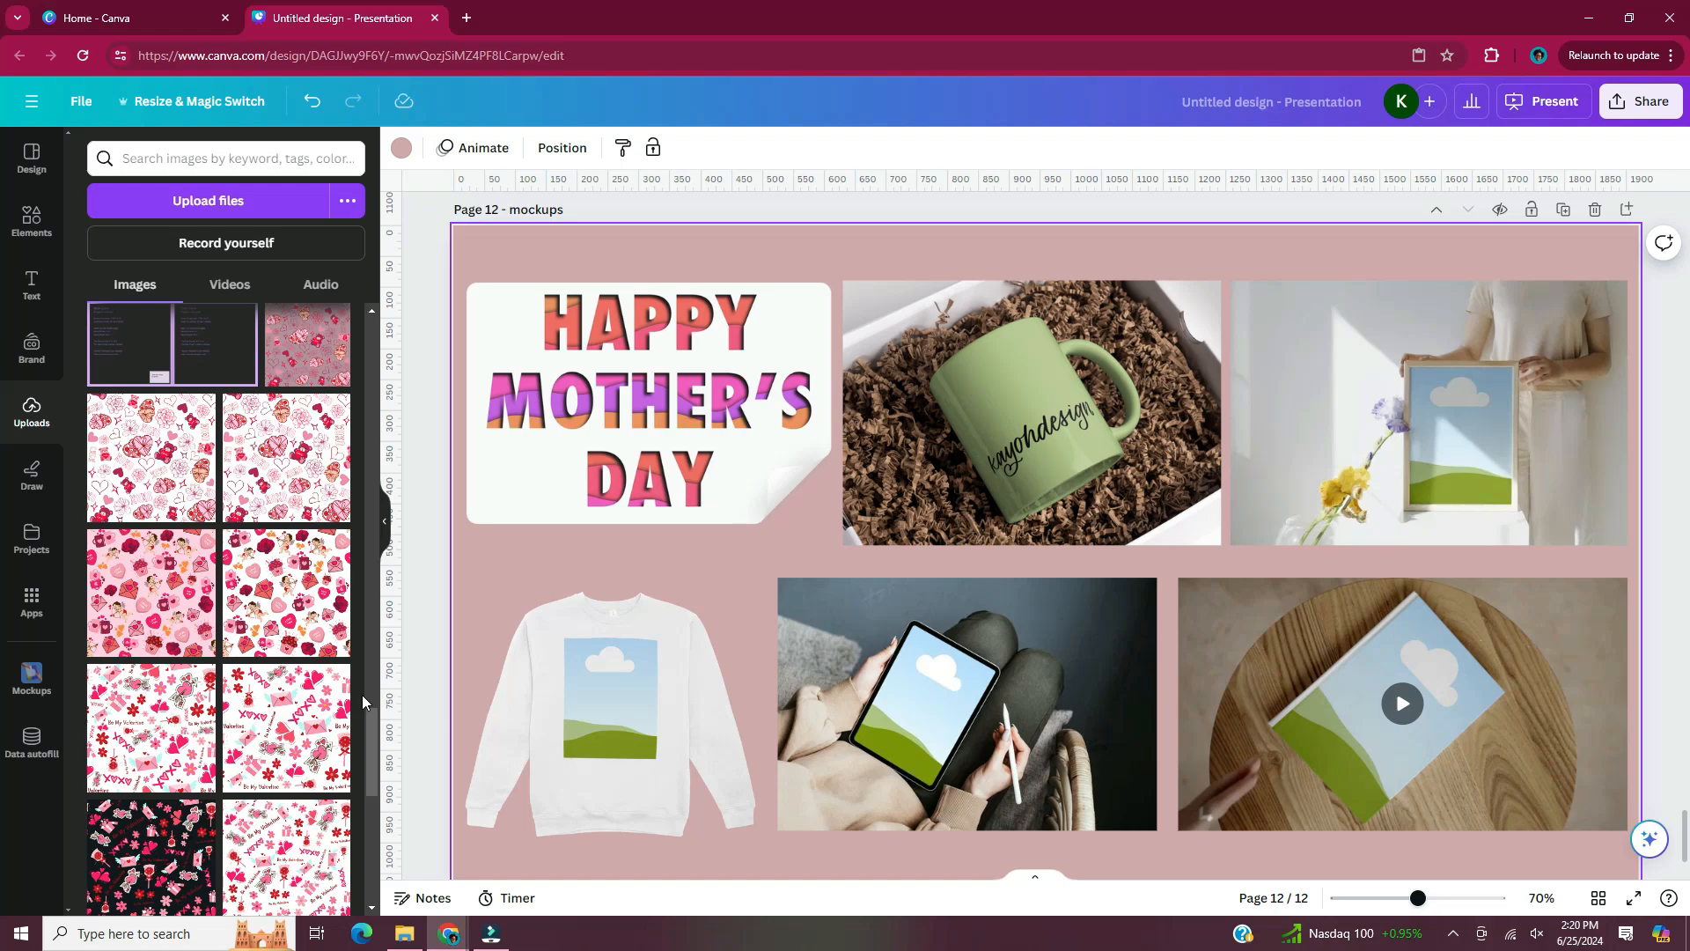
left_click_drag(152, 592, 1451, 509)
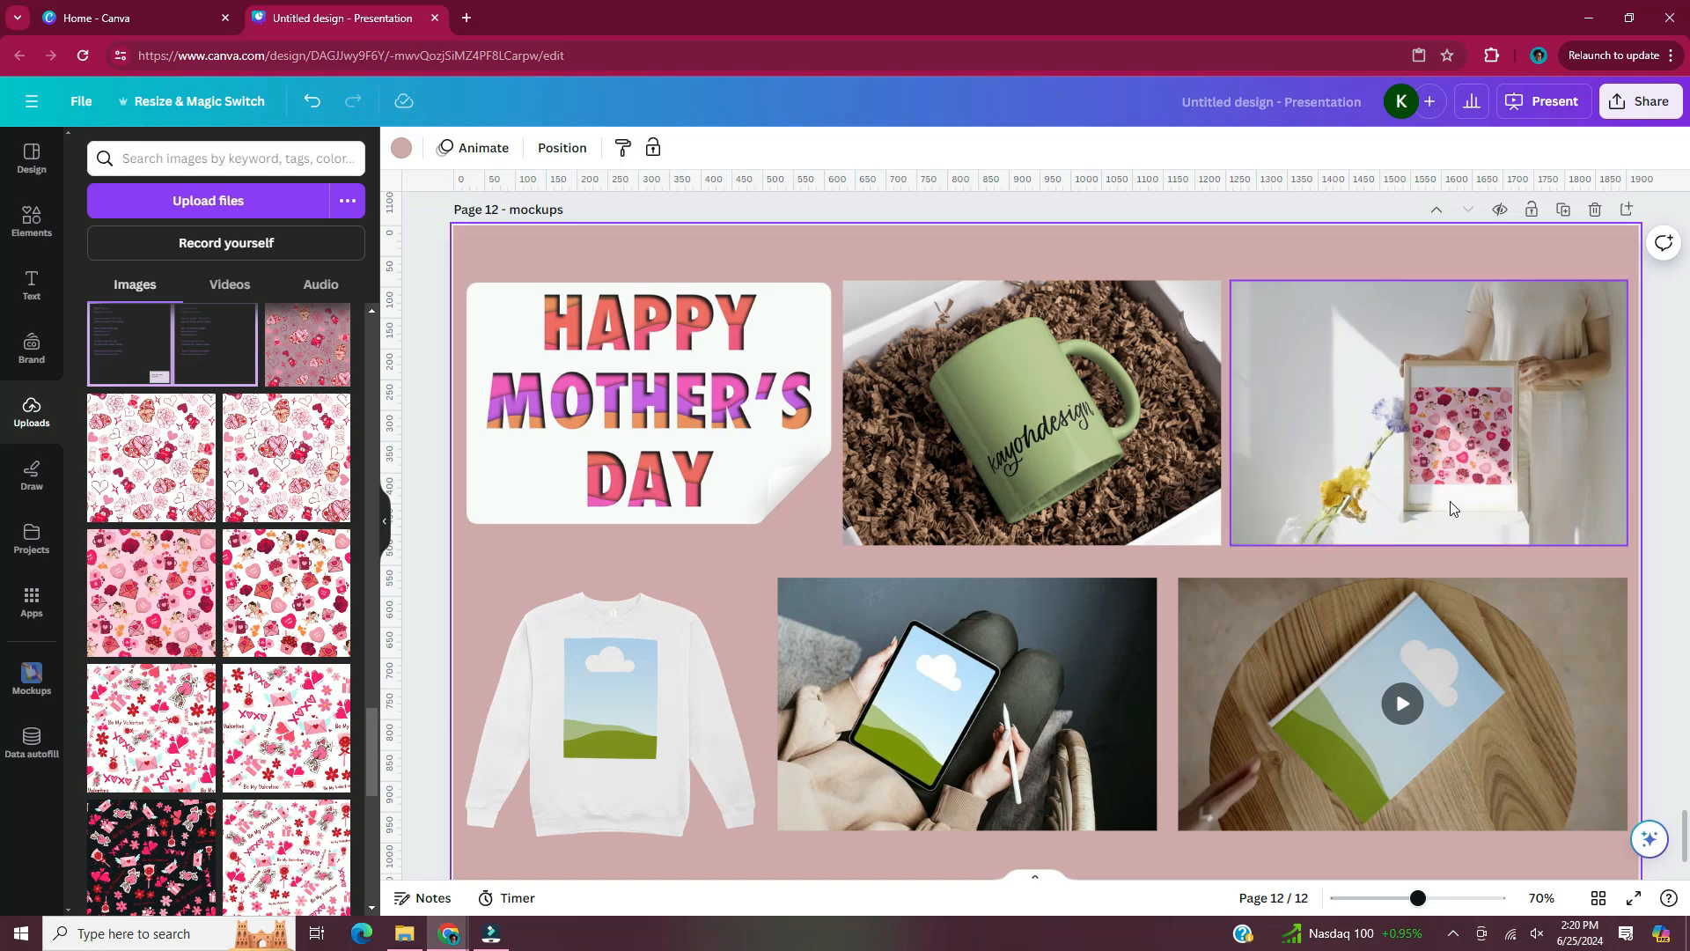
Set the Valentine pattern to Fill in the picture frame mockup and apply the change
left_click(1312, 427)
left_click(407, 148)
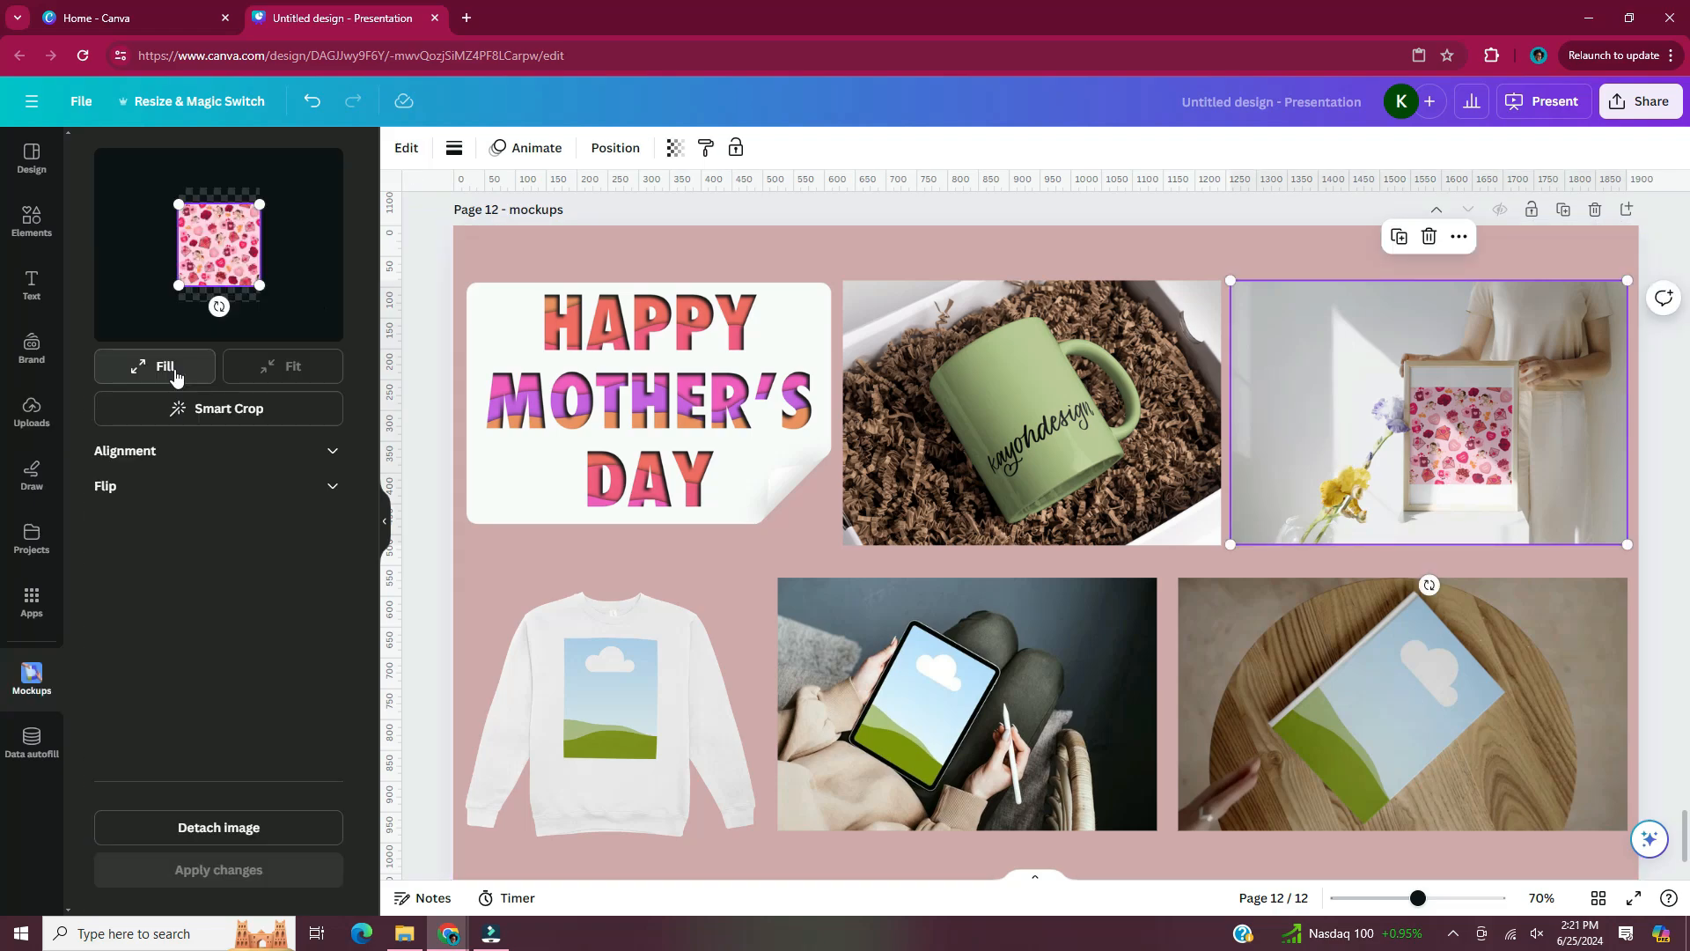
left_click(175, 374)
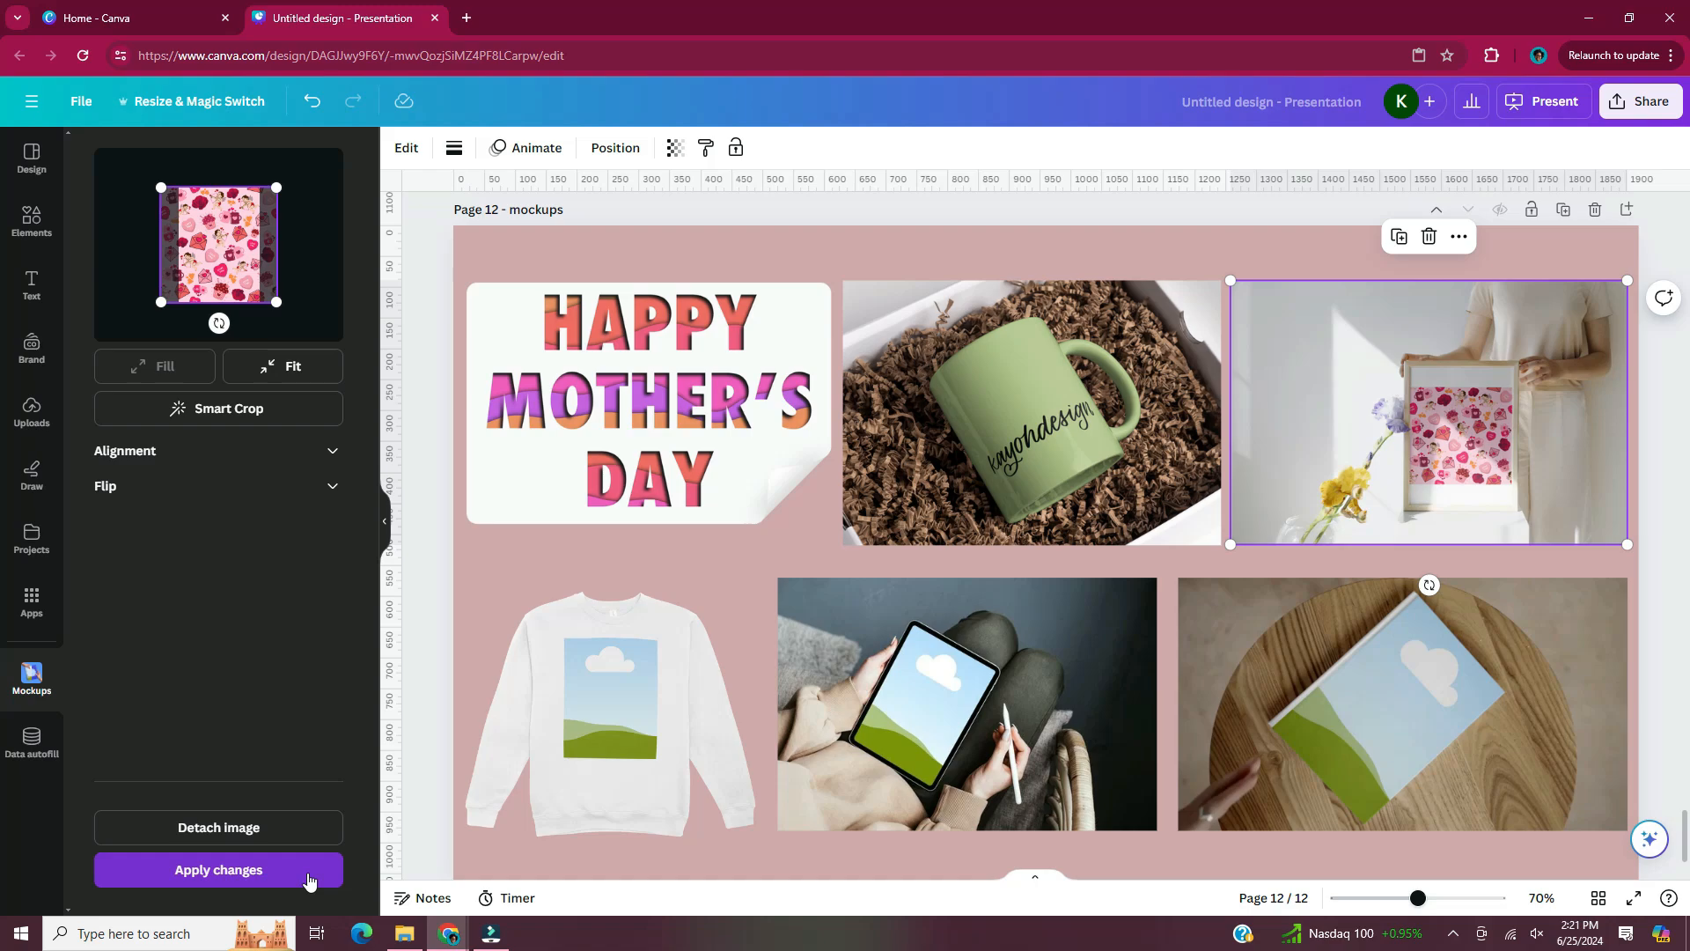
left_click(308, 871)
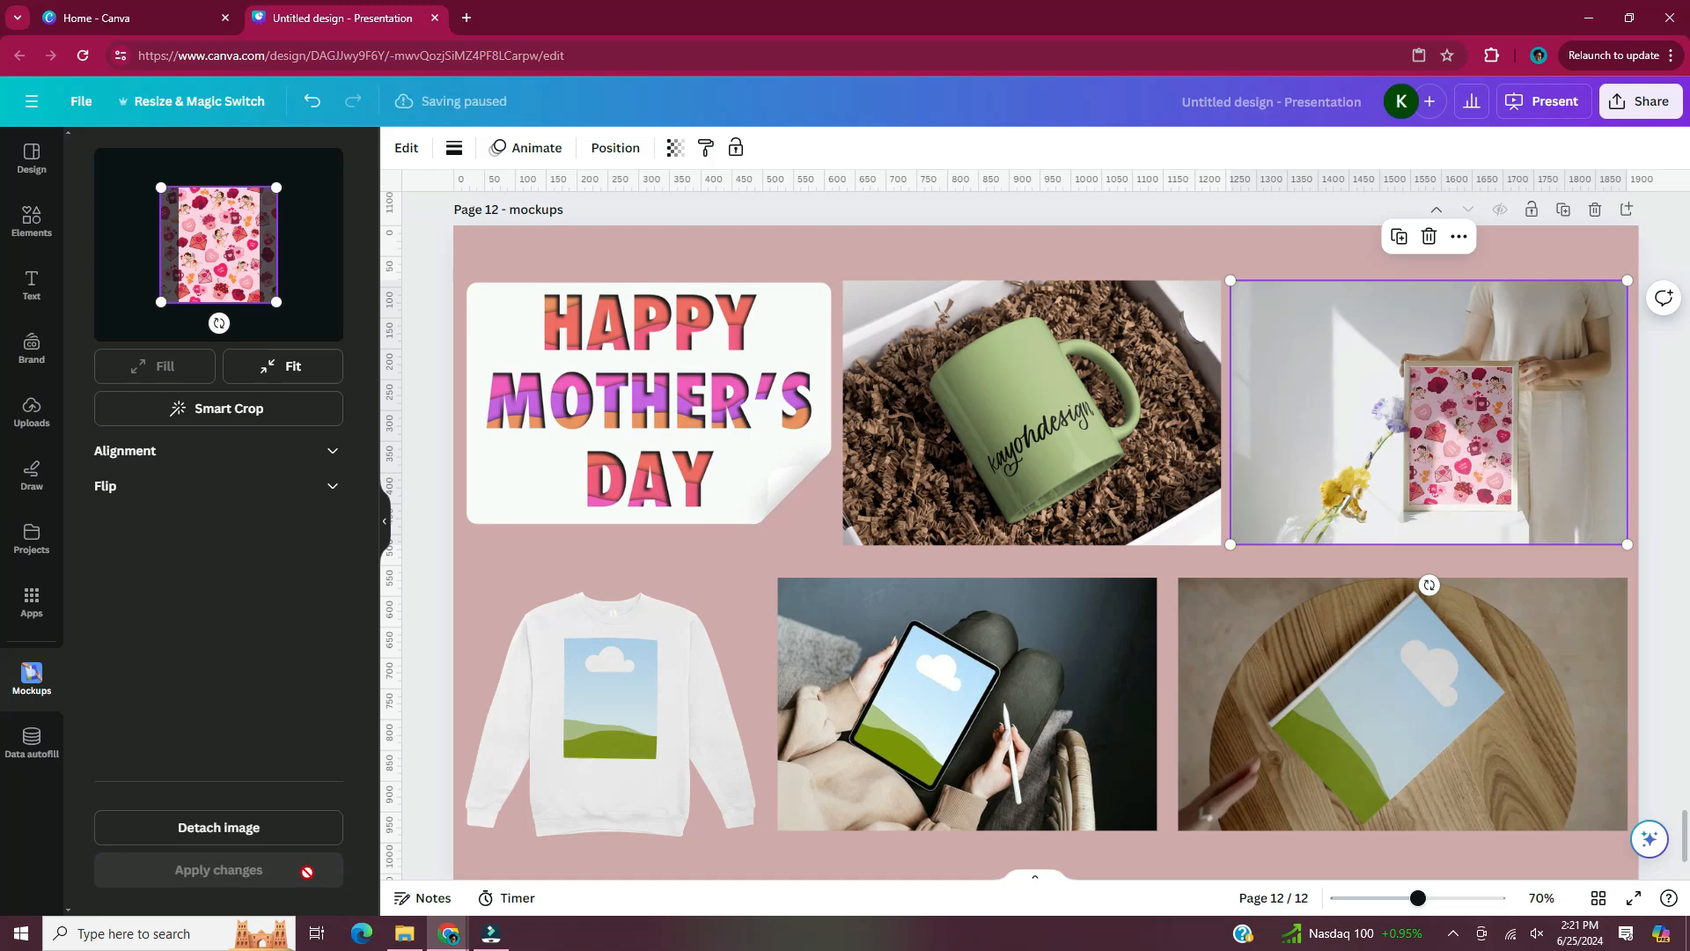
left_click(424, 636)
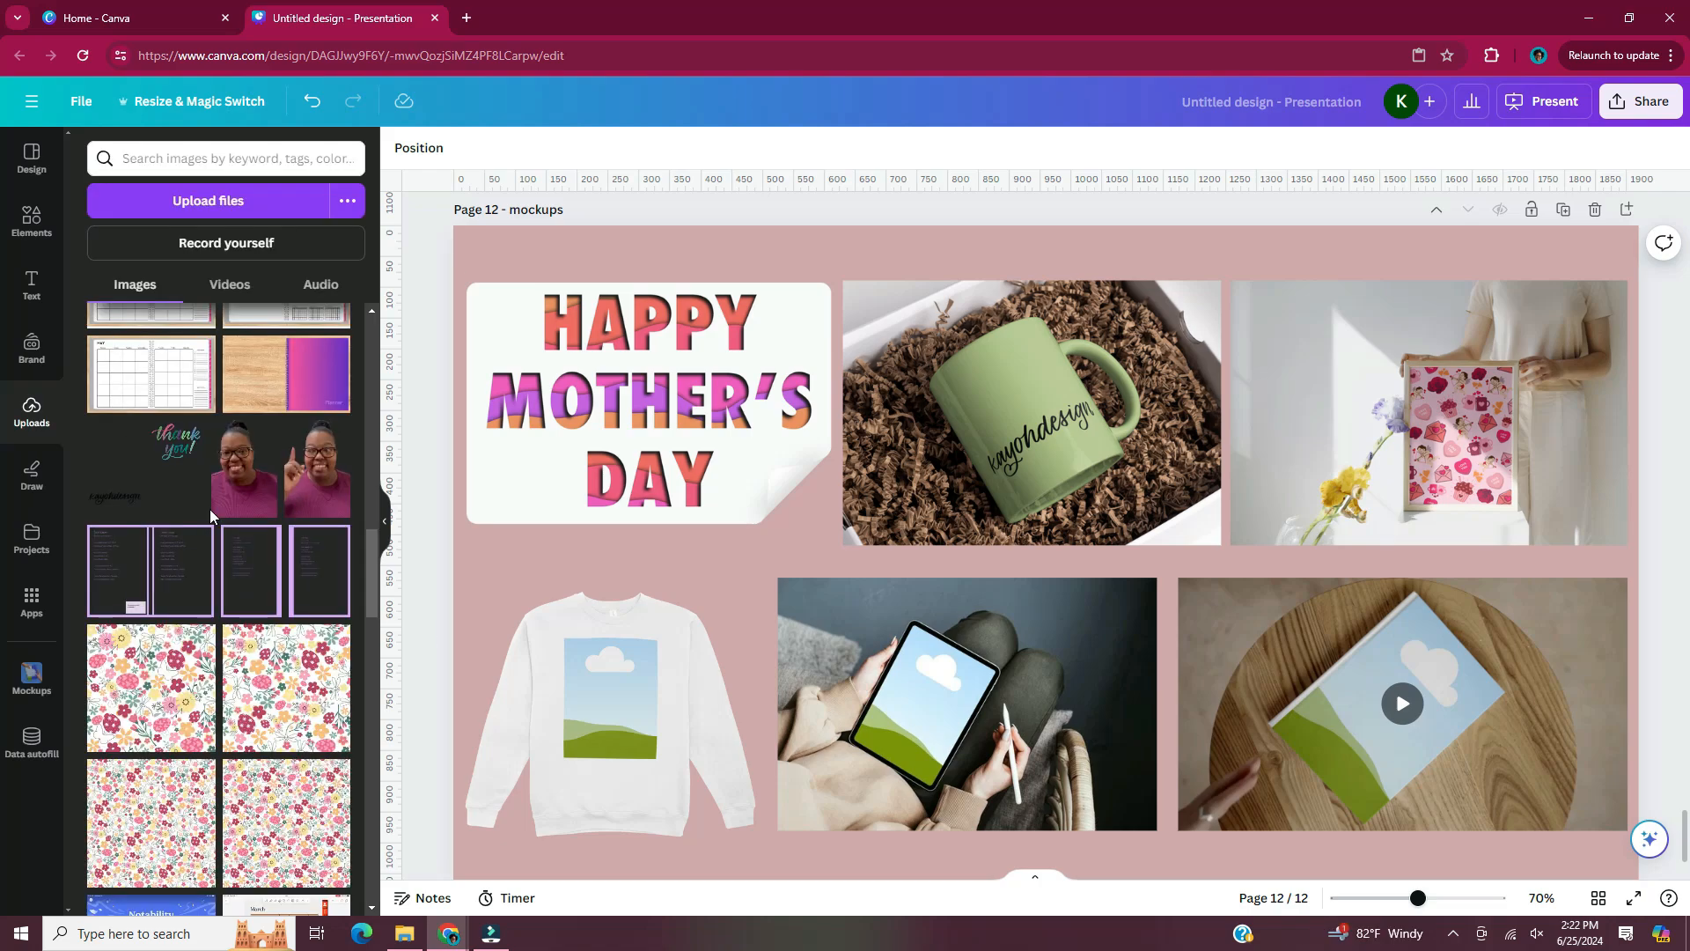
Place the uploaded "thank you!" image into the sweatshirt mockup
left_click_drag(180, 456, 608, 727)
scroll(624, 649, "up", 5)
scroll(705, 609, "down", 3)
scroll(705, 610, "left", 1)
Enlarge and center the "thank you!" design on the sweatshirt, set the sweatshirt color to light grey, and apply the changes
left_click(719, 419)
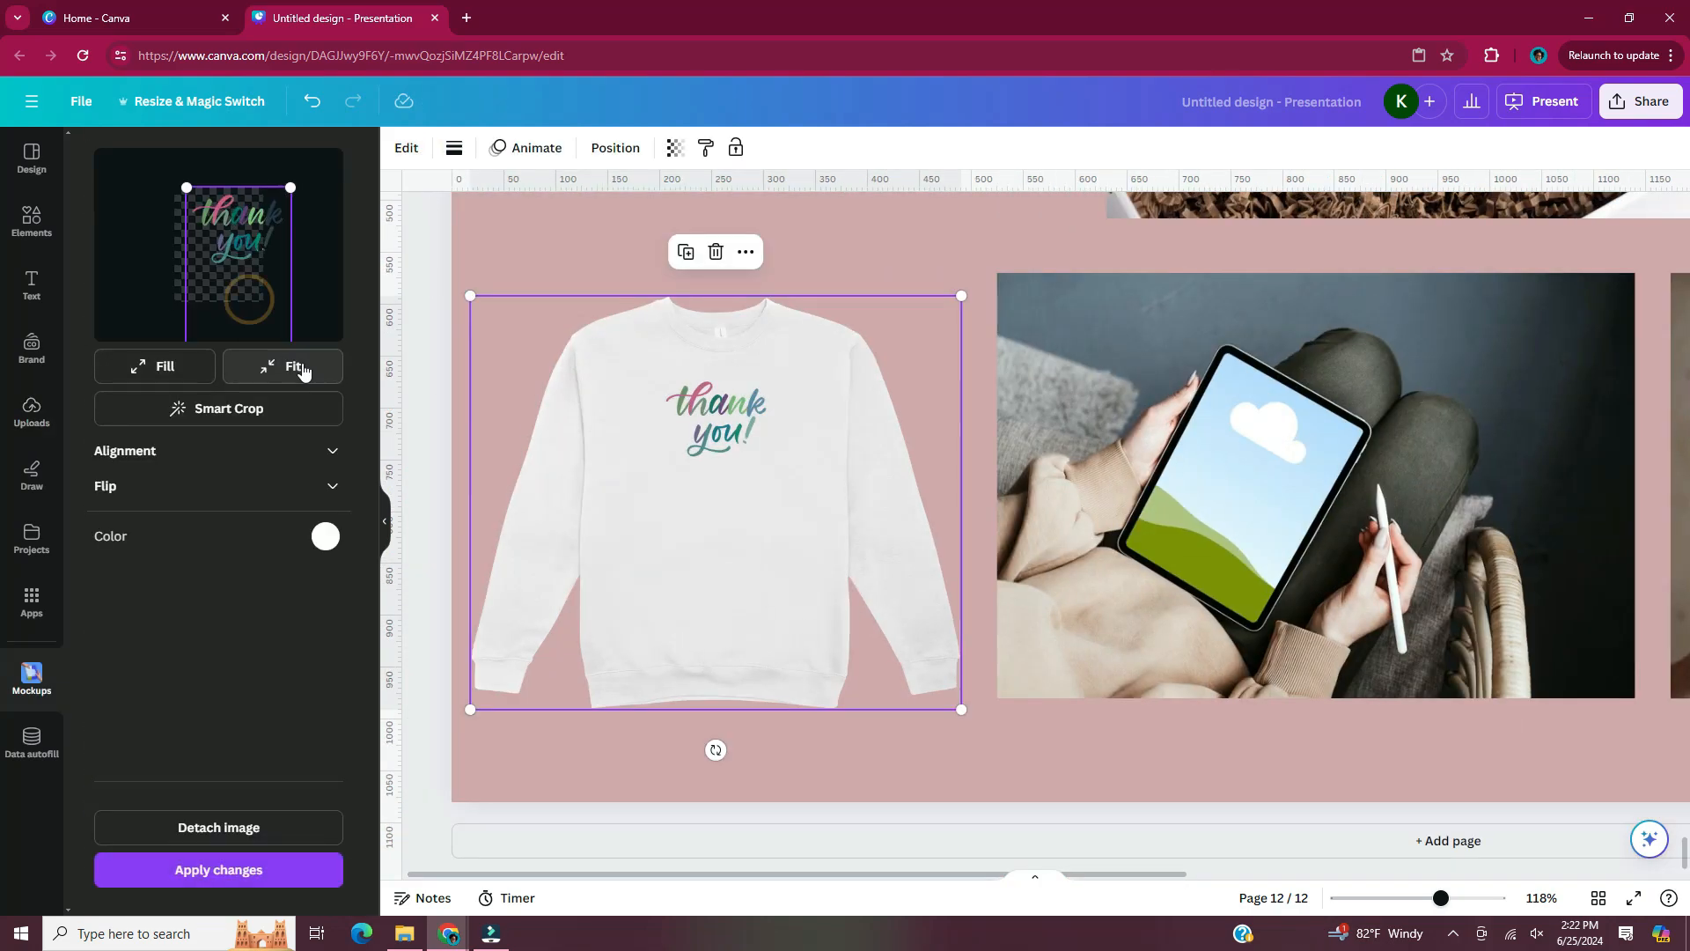
left_click(328, 537)
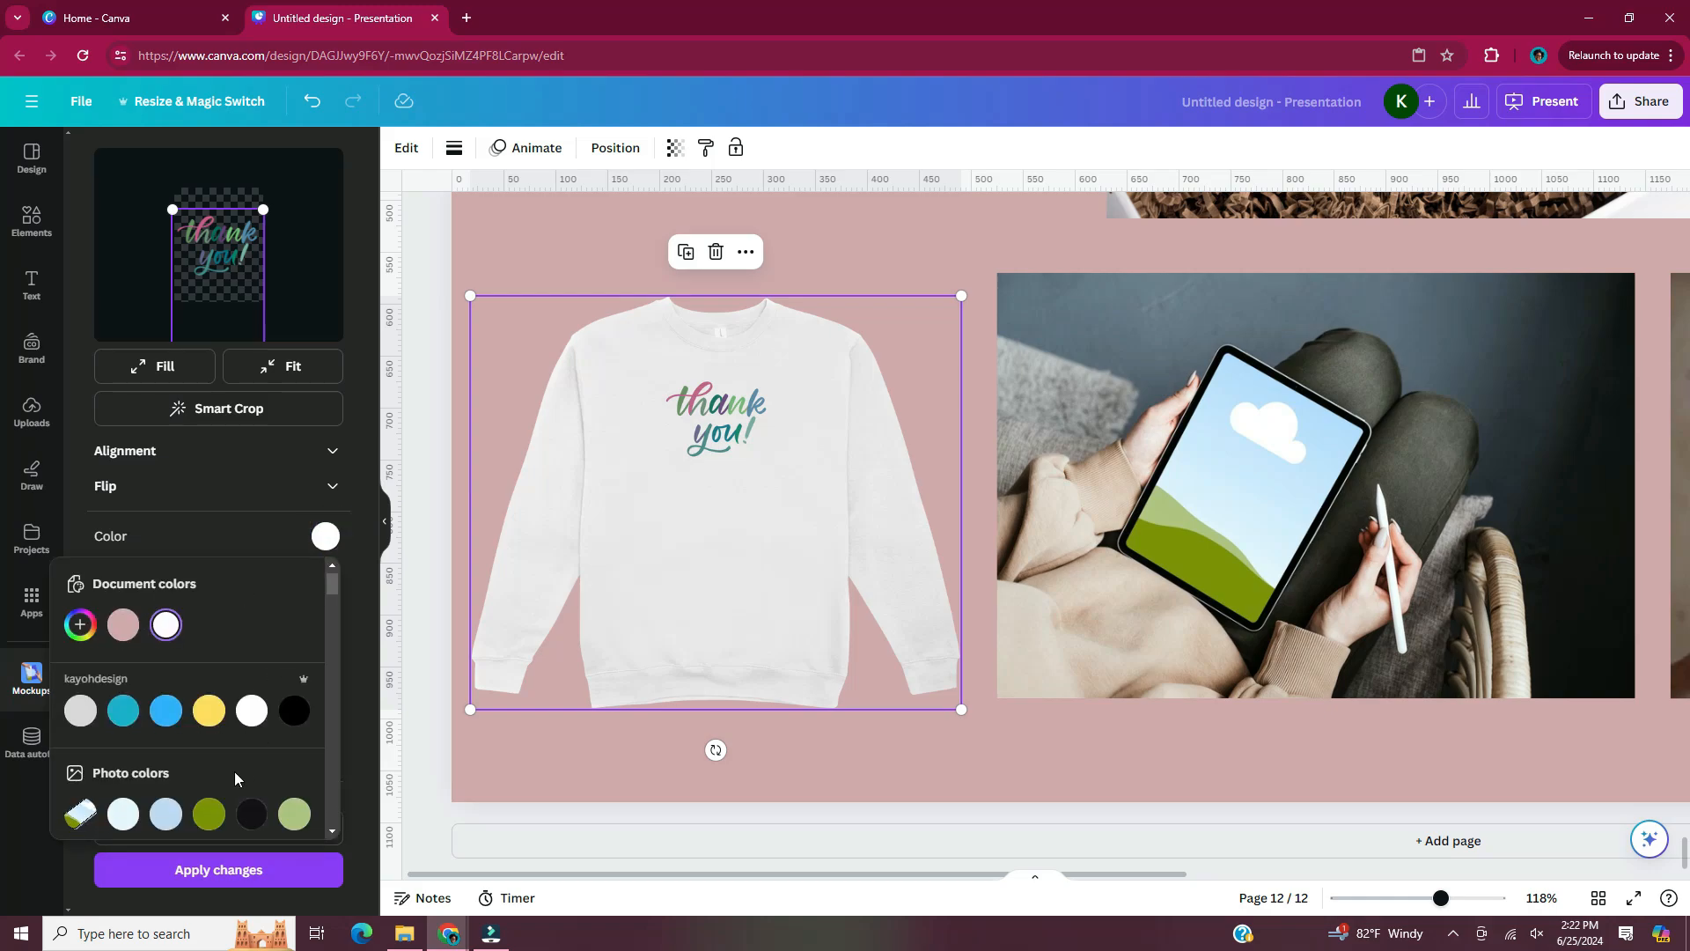
scroll(124, 605, "down", 3)
left_click(123, 596)
left_click(304, 870)
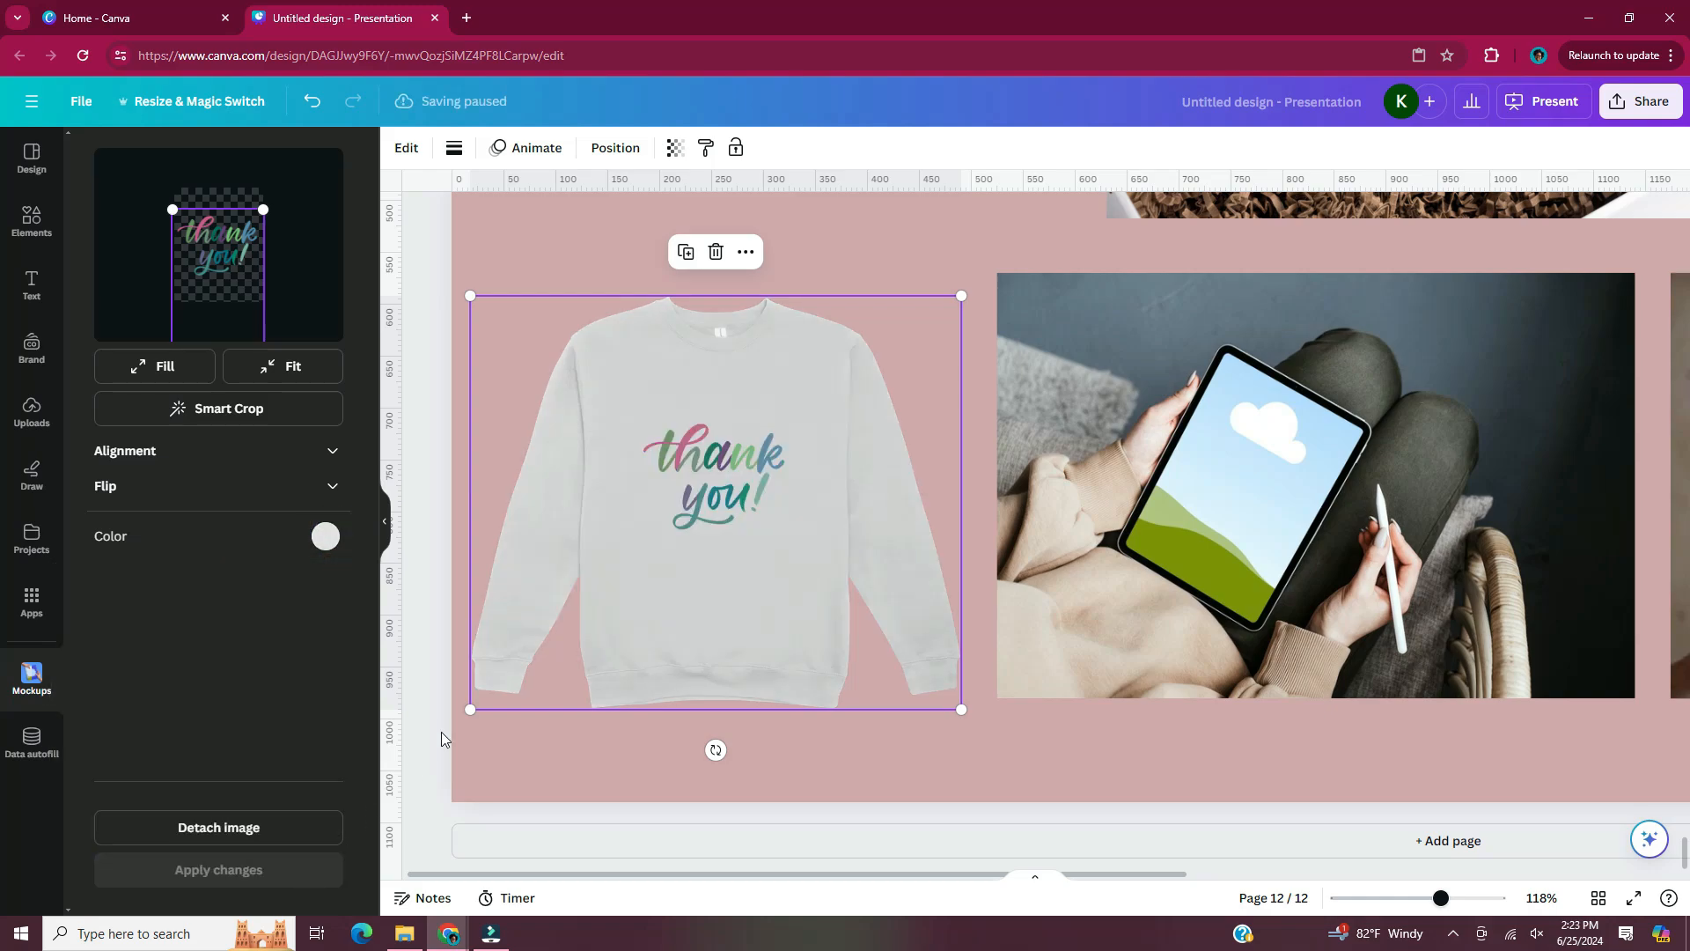
Place the uploaded sticker pack image into the handheld tablet mockup
left_click(31, 410)
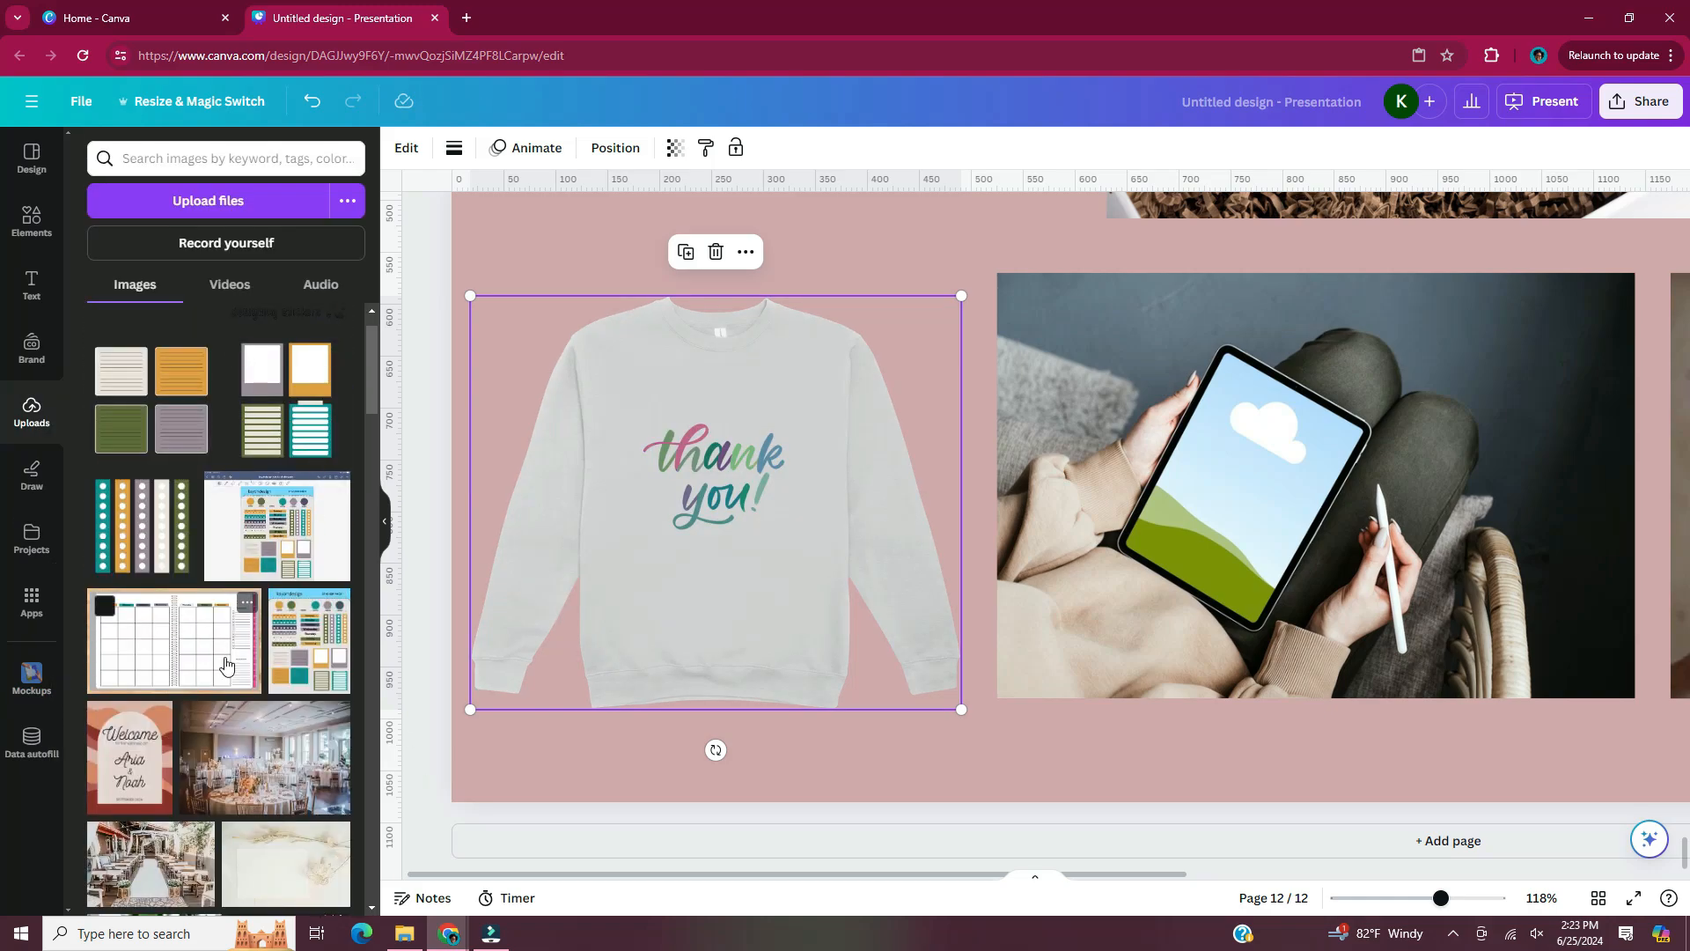
left_click_drag(312, 647, 1243, 486)
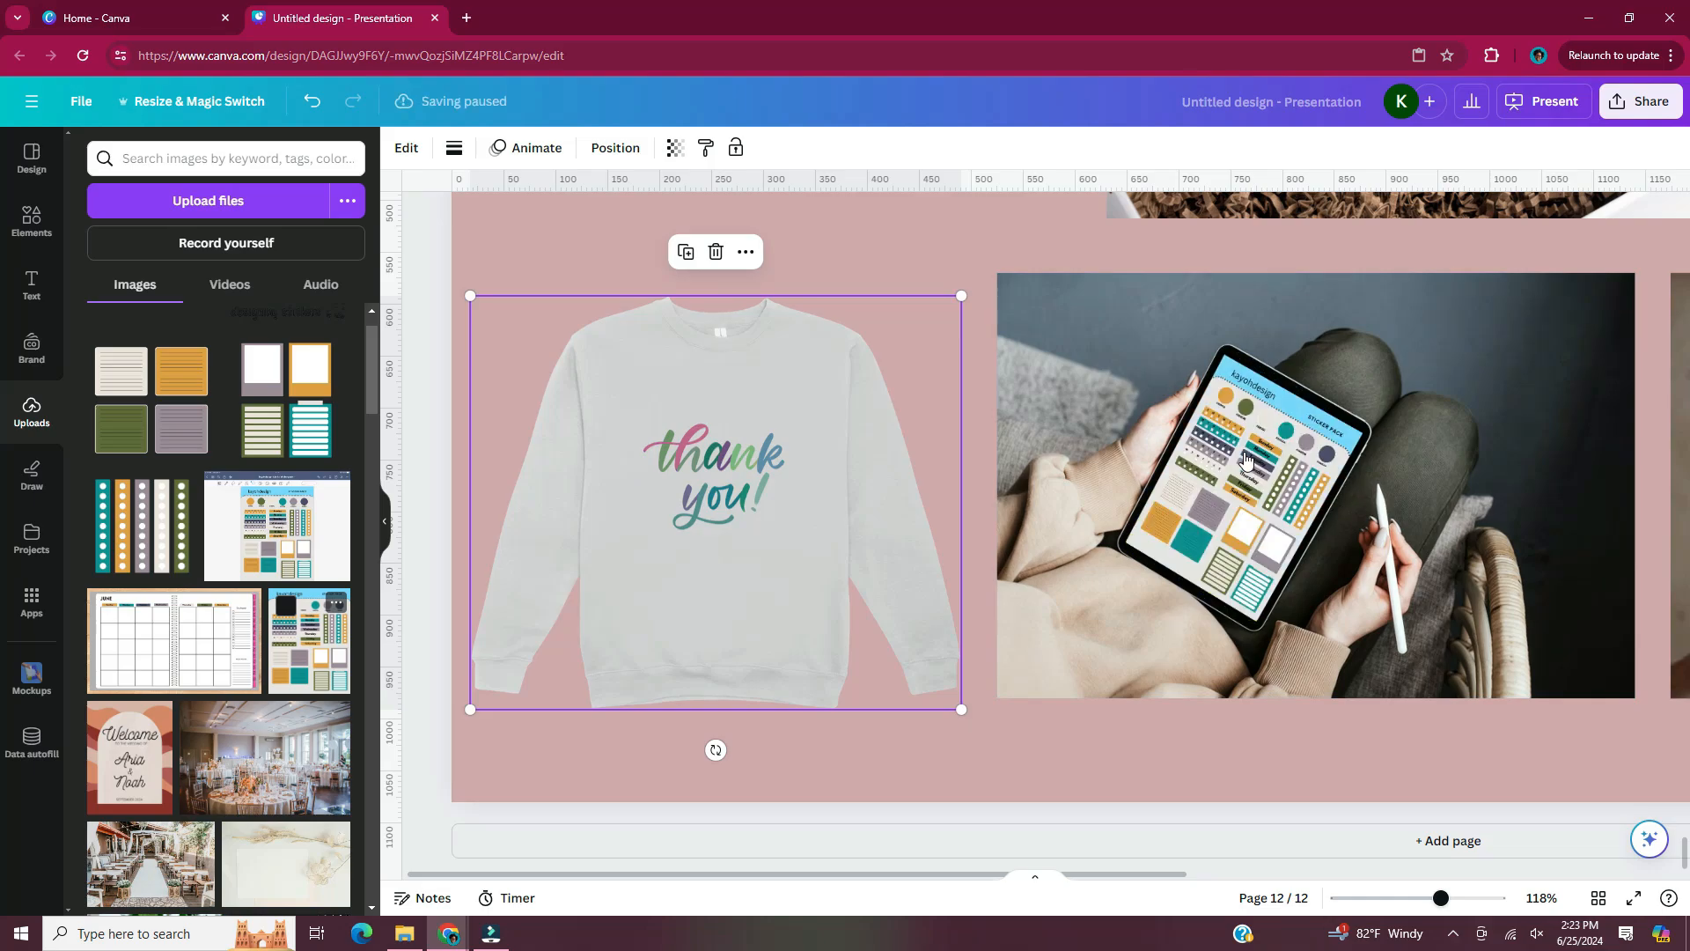
scroll(1111, 863, "right", 5)
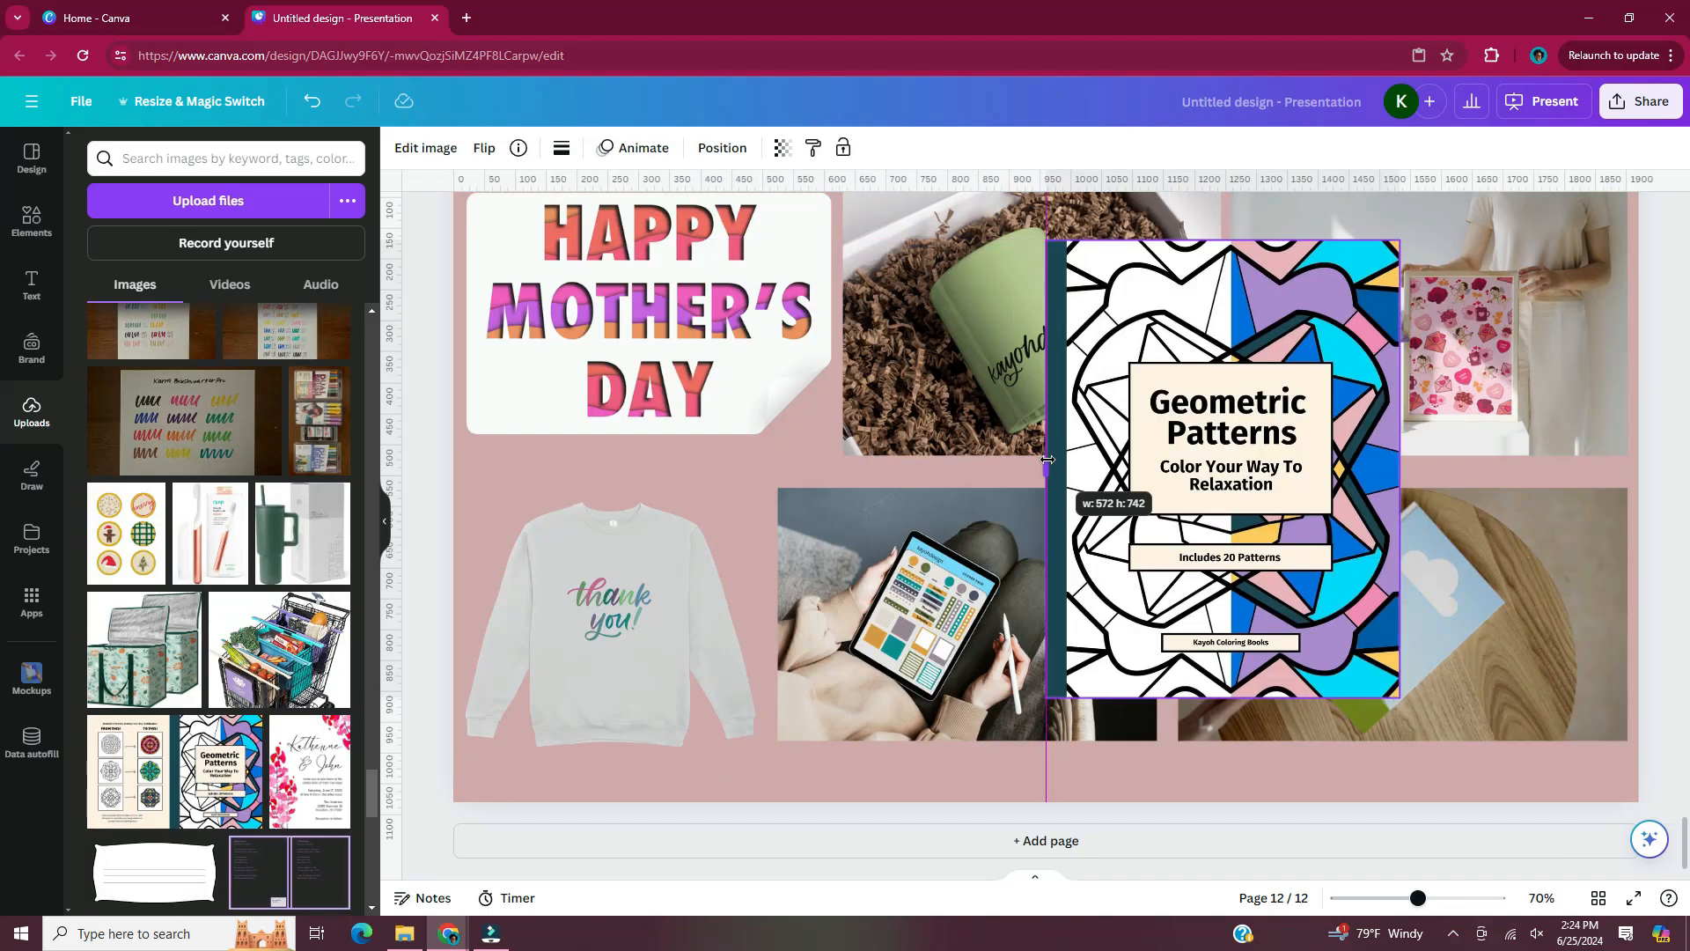
Fit the "Geometric Patterns" cover image in the book video mockup so its front cover fills the book, and apply the changes
left_click_drag(1226, 695, 1226, 736)
left_click_drag(192, 261, 230, 236)
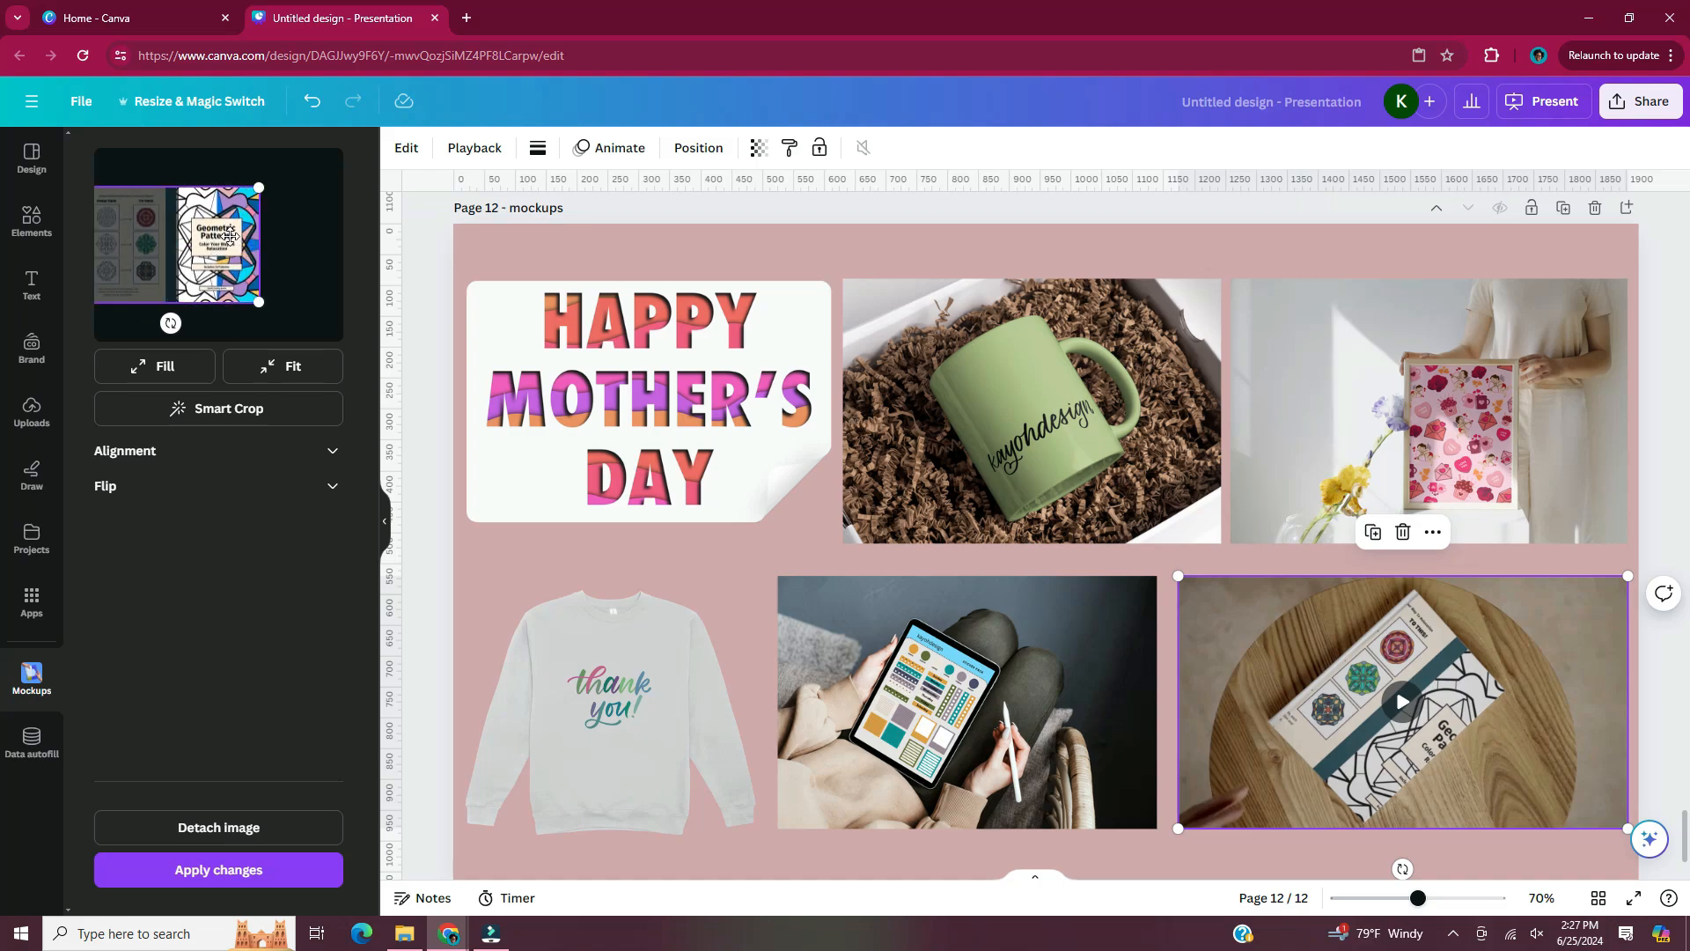
left_click(303, 872)
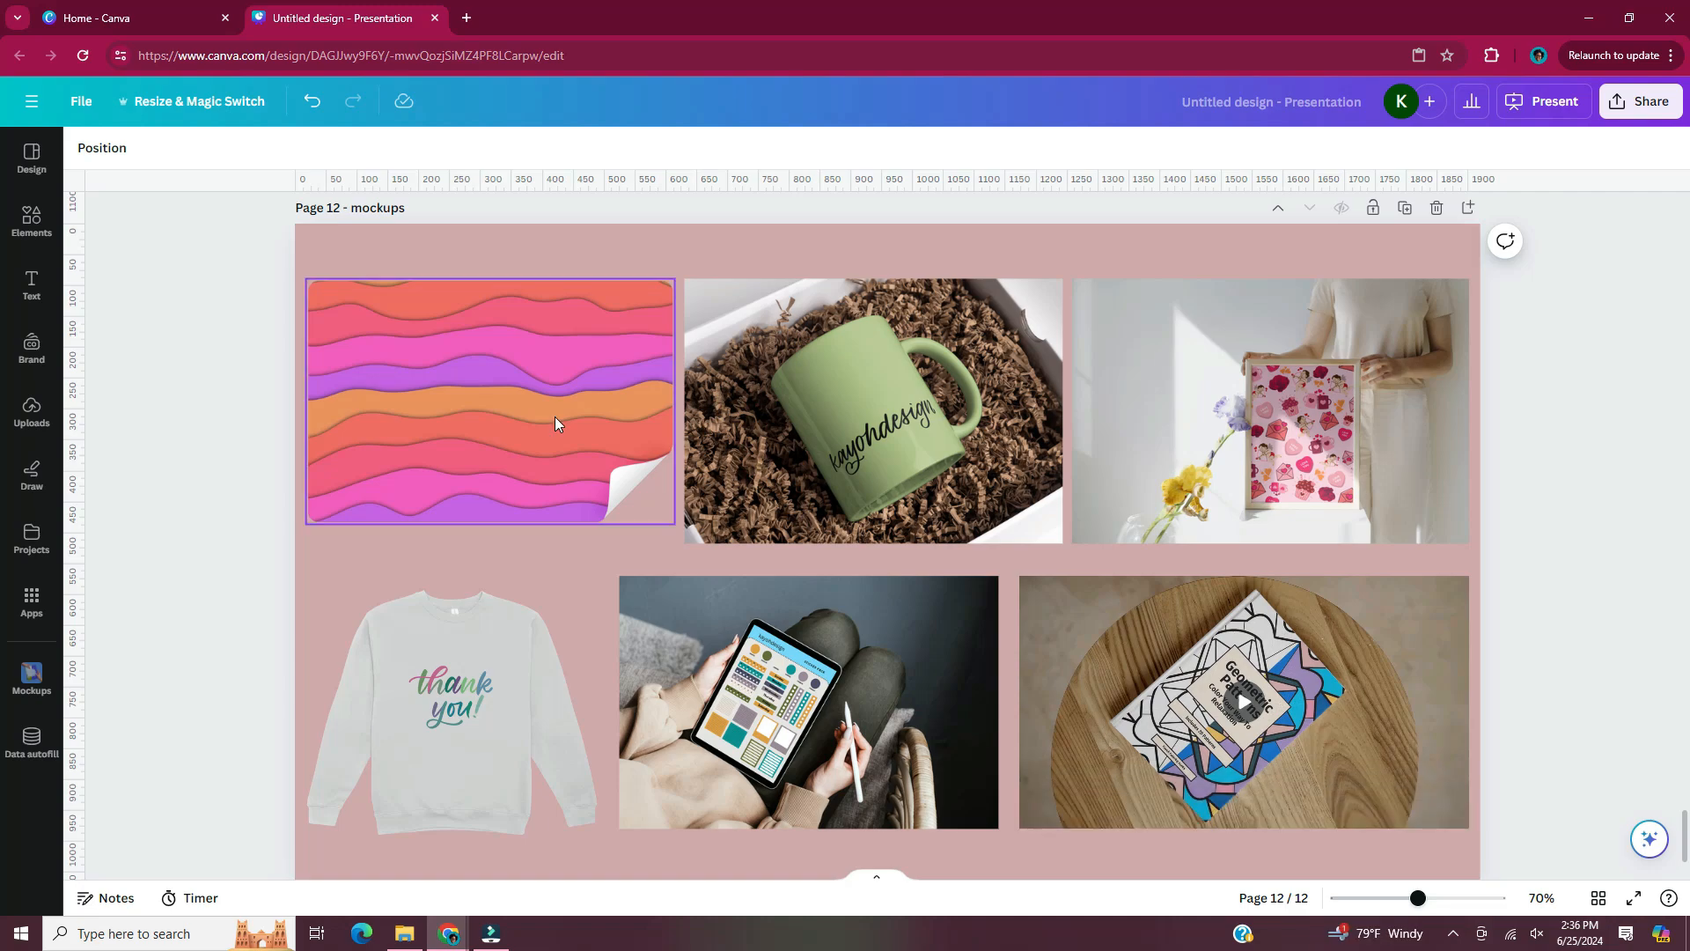
Examine the completed mockups on page 12 up close, including the sticker, mug and picture frame
scroll(558, 426, "up", 3)
scroll(1321, 616, "down", 1)
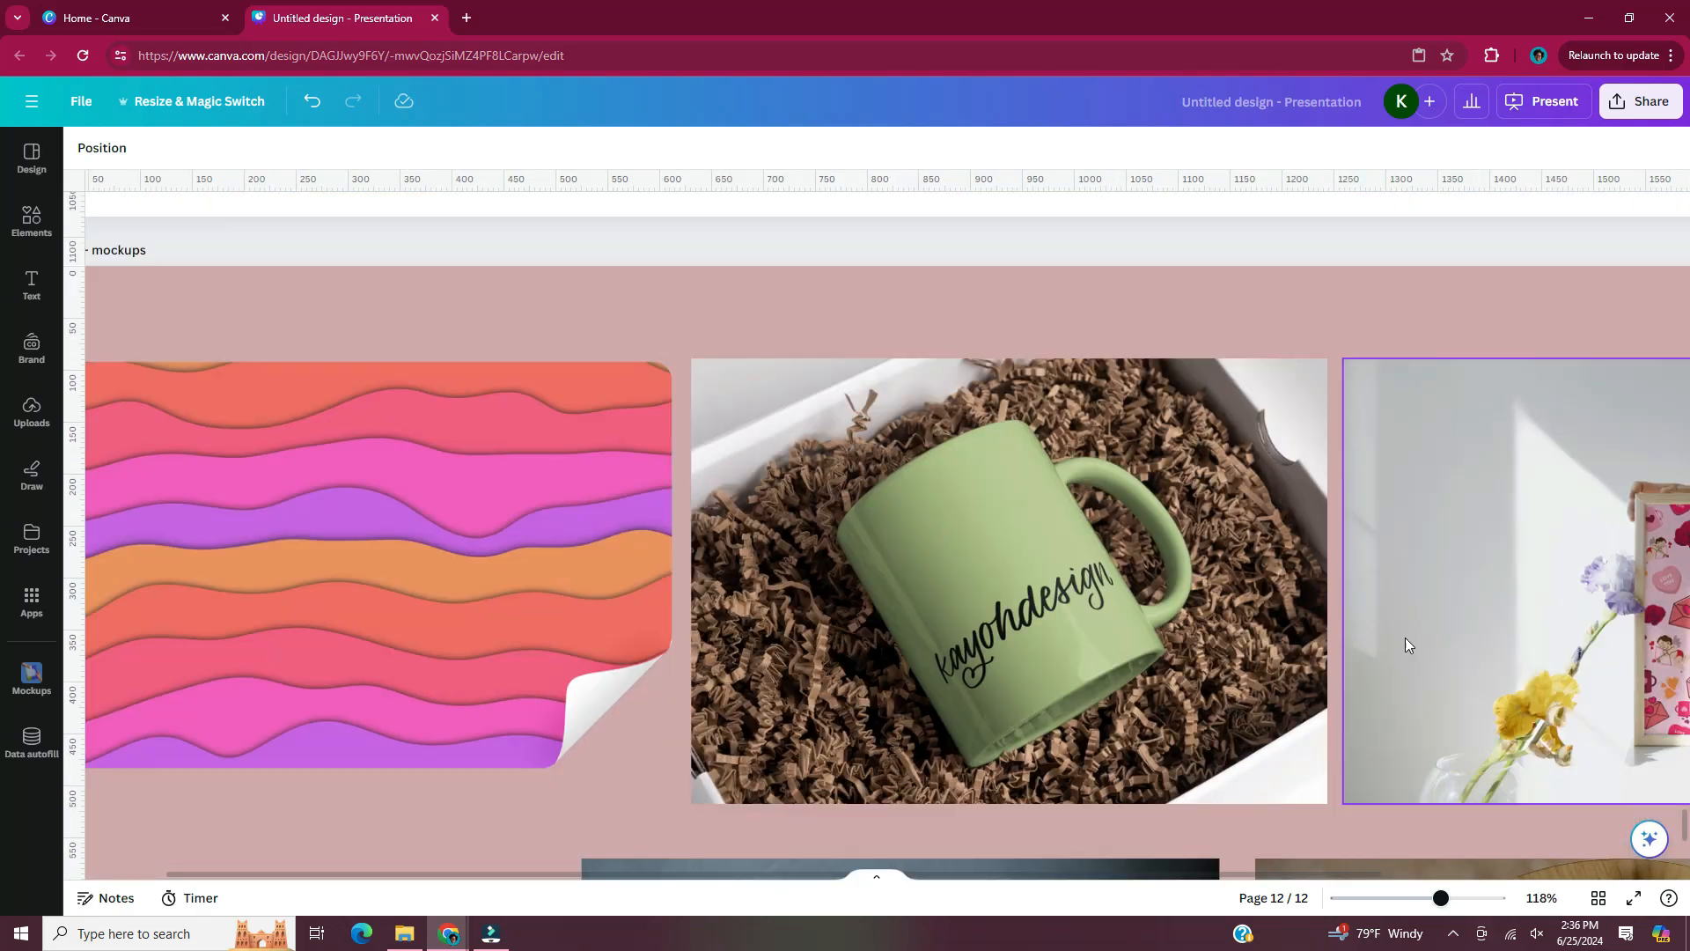
left_click_drag(1237, 875, 1558, 900)
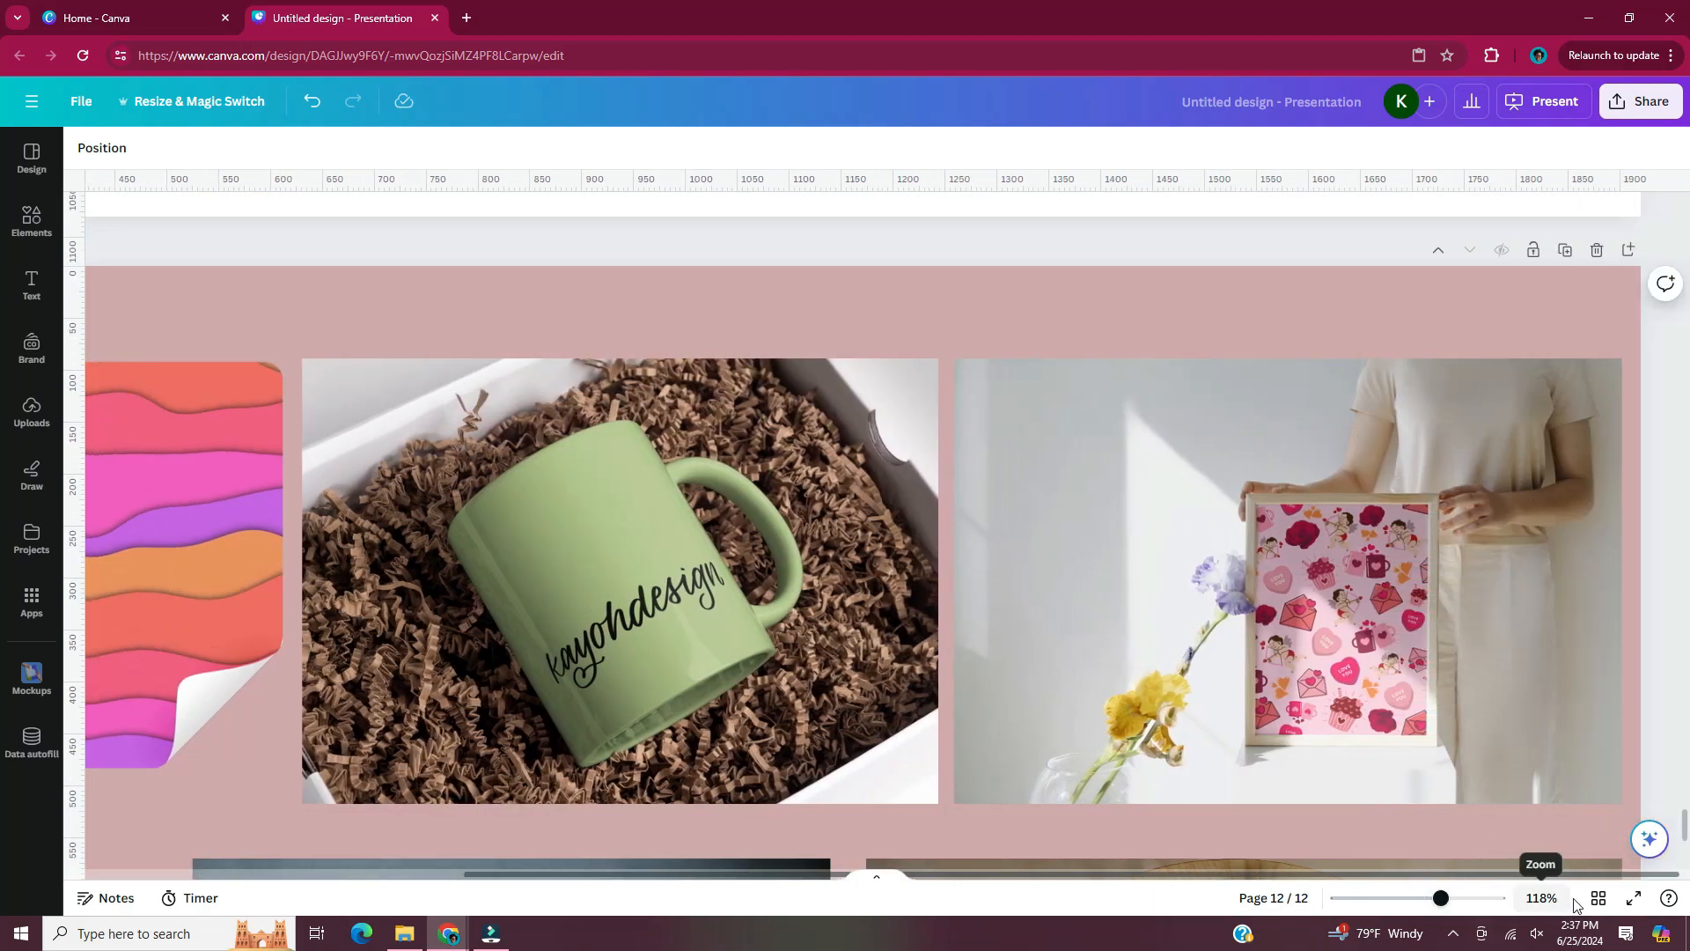
scroll(1476, 775, "down", 1)
scroll(1475, 775, "down", 4)
left_click_drag(1426, 875, 1188, 876)
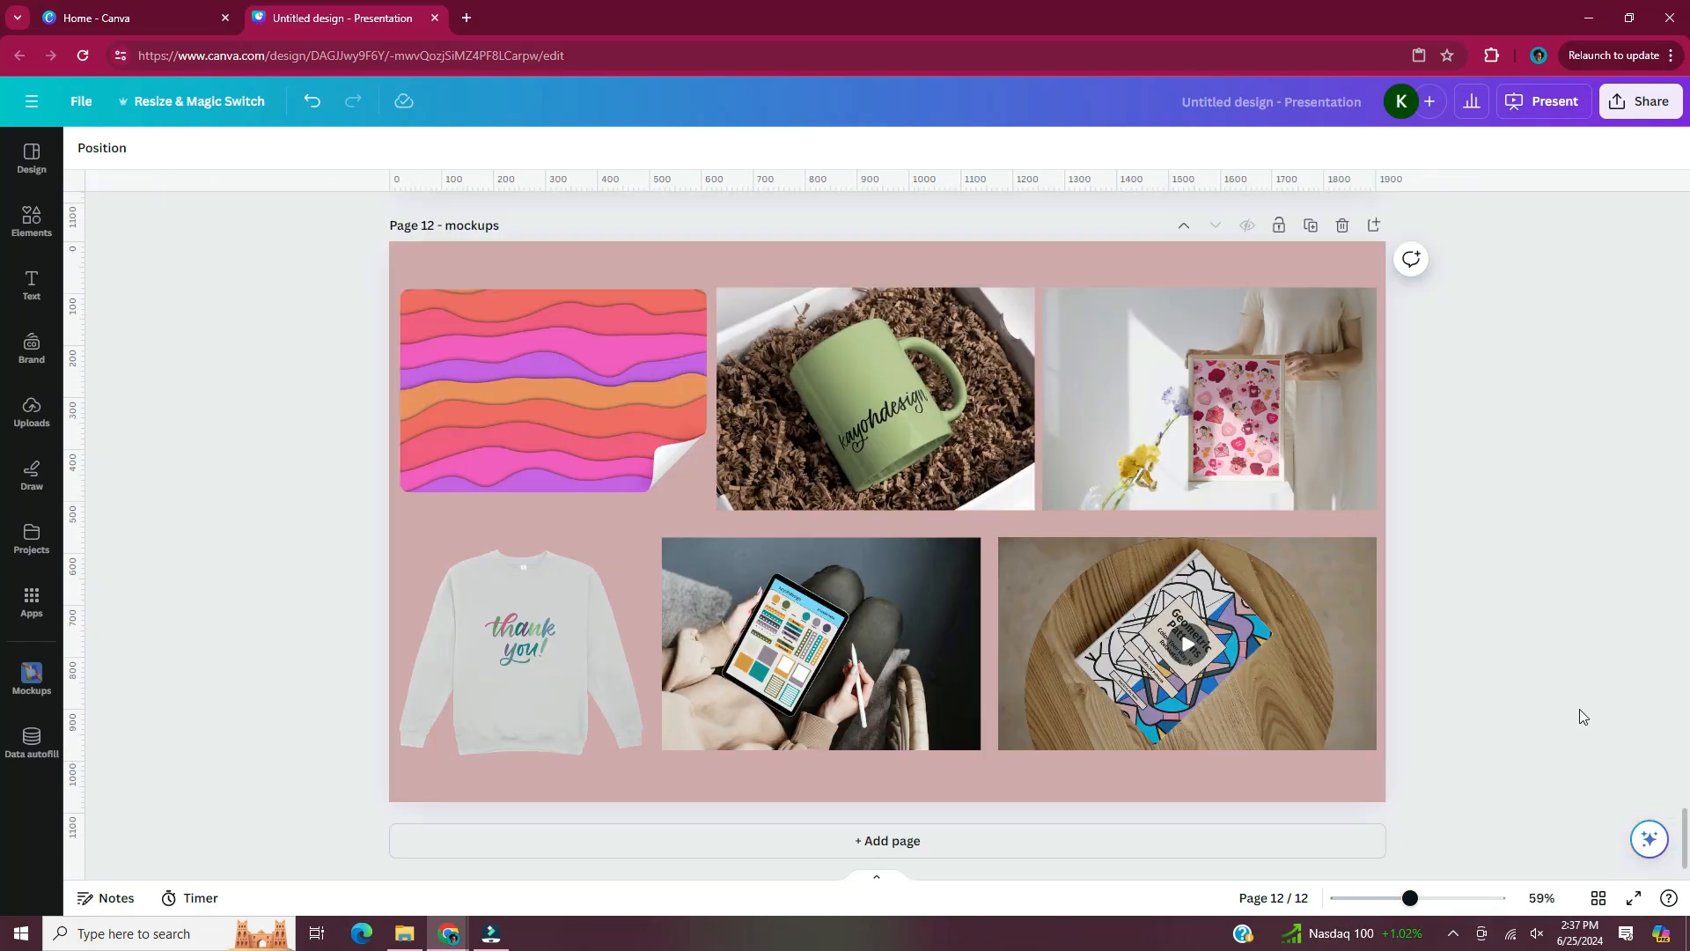